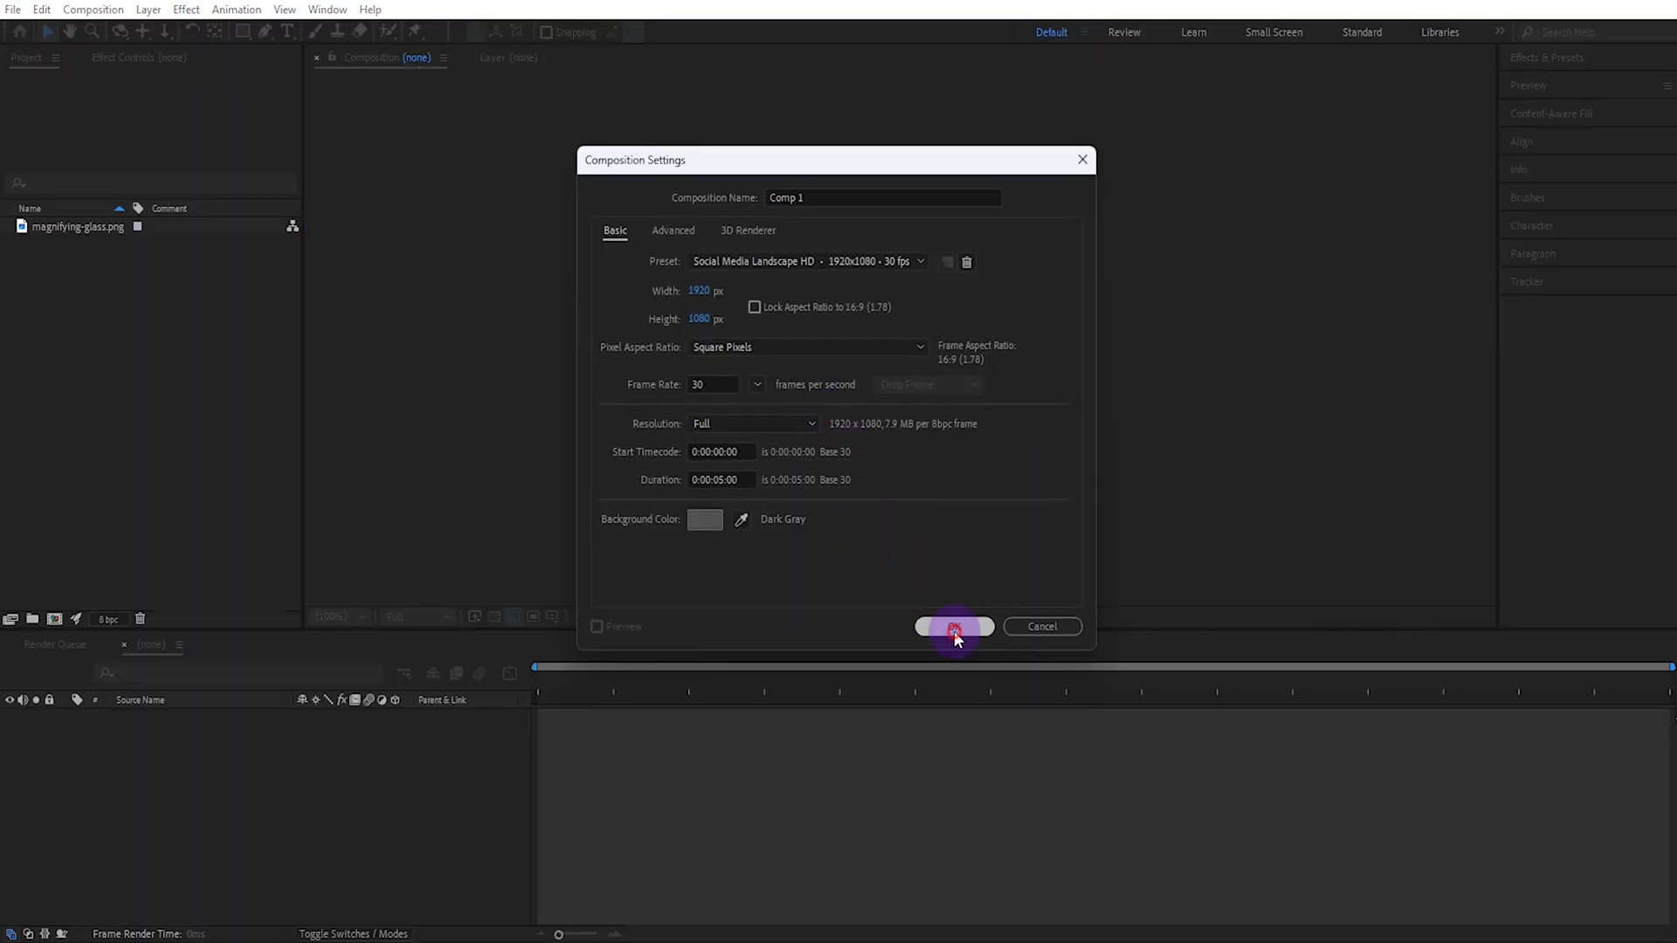
Step: Draw a rectangle and set its size to 800×150 with Roundness 100
left_click(245, 31)
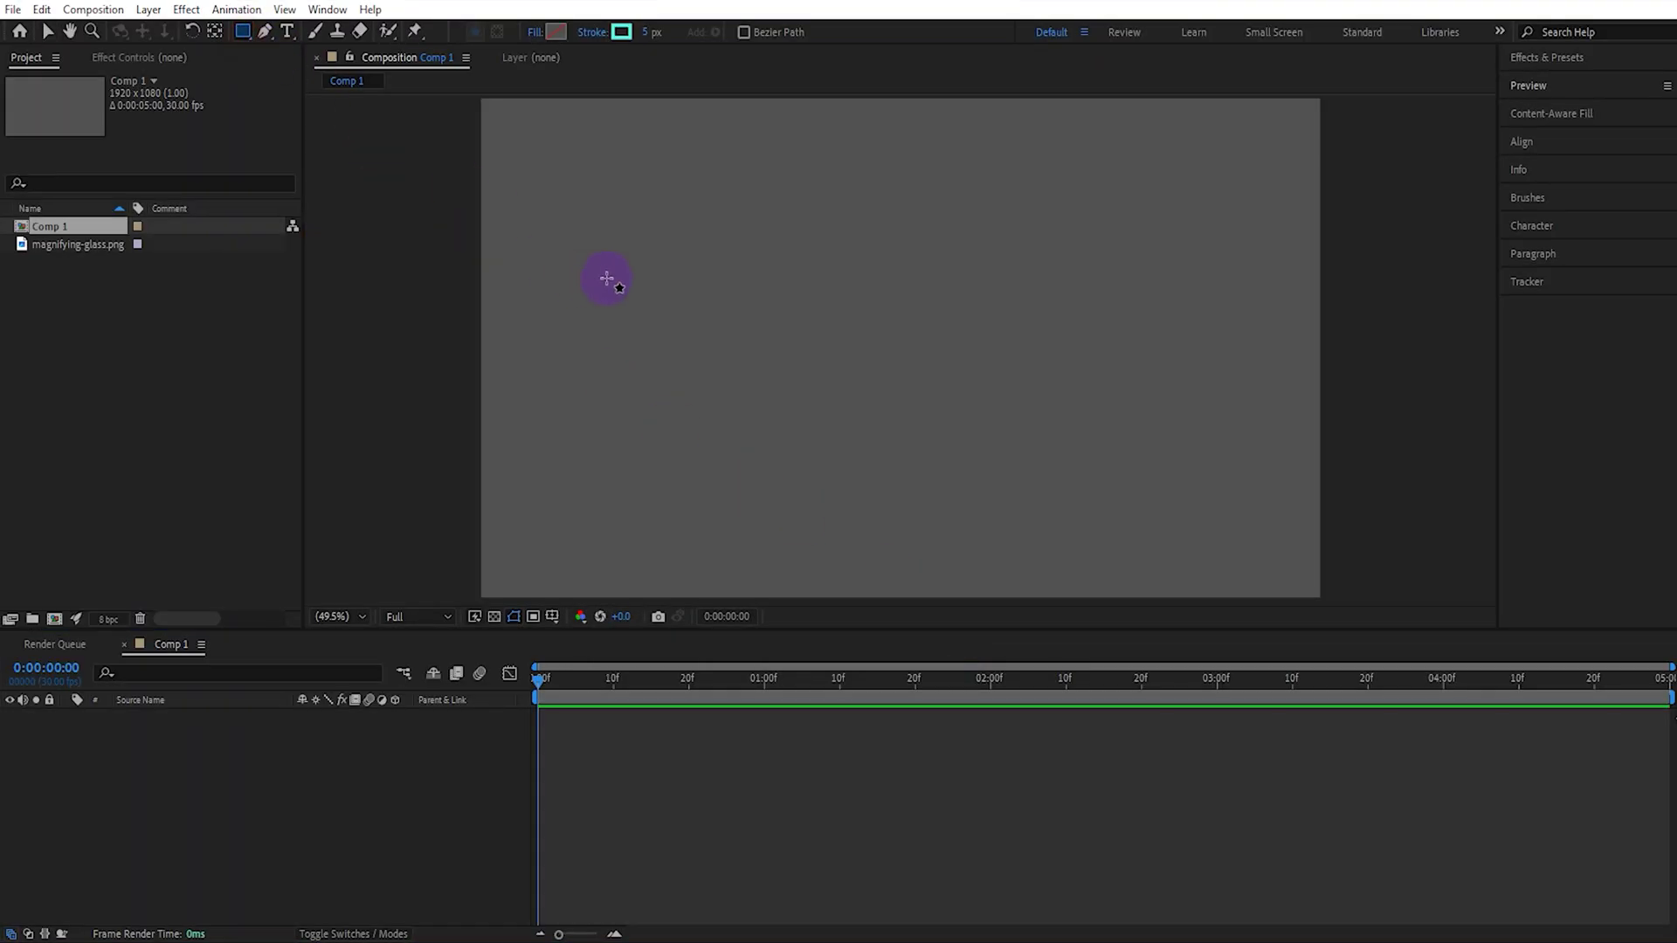
left_click_drag(610, 267, 992, 366)
key("v")
left_click(22, 669)
left_click(72, 761)
left_click(97, 749)
left_click(114, 764)
left_click(321, 774)
key("Tab")
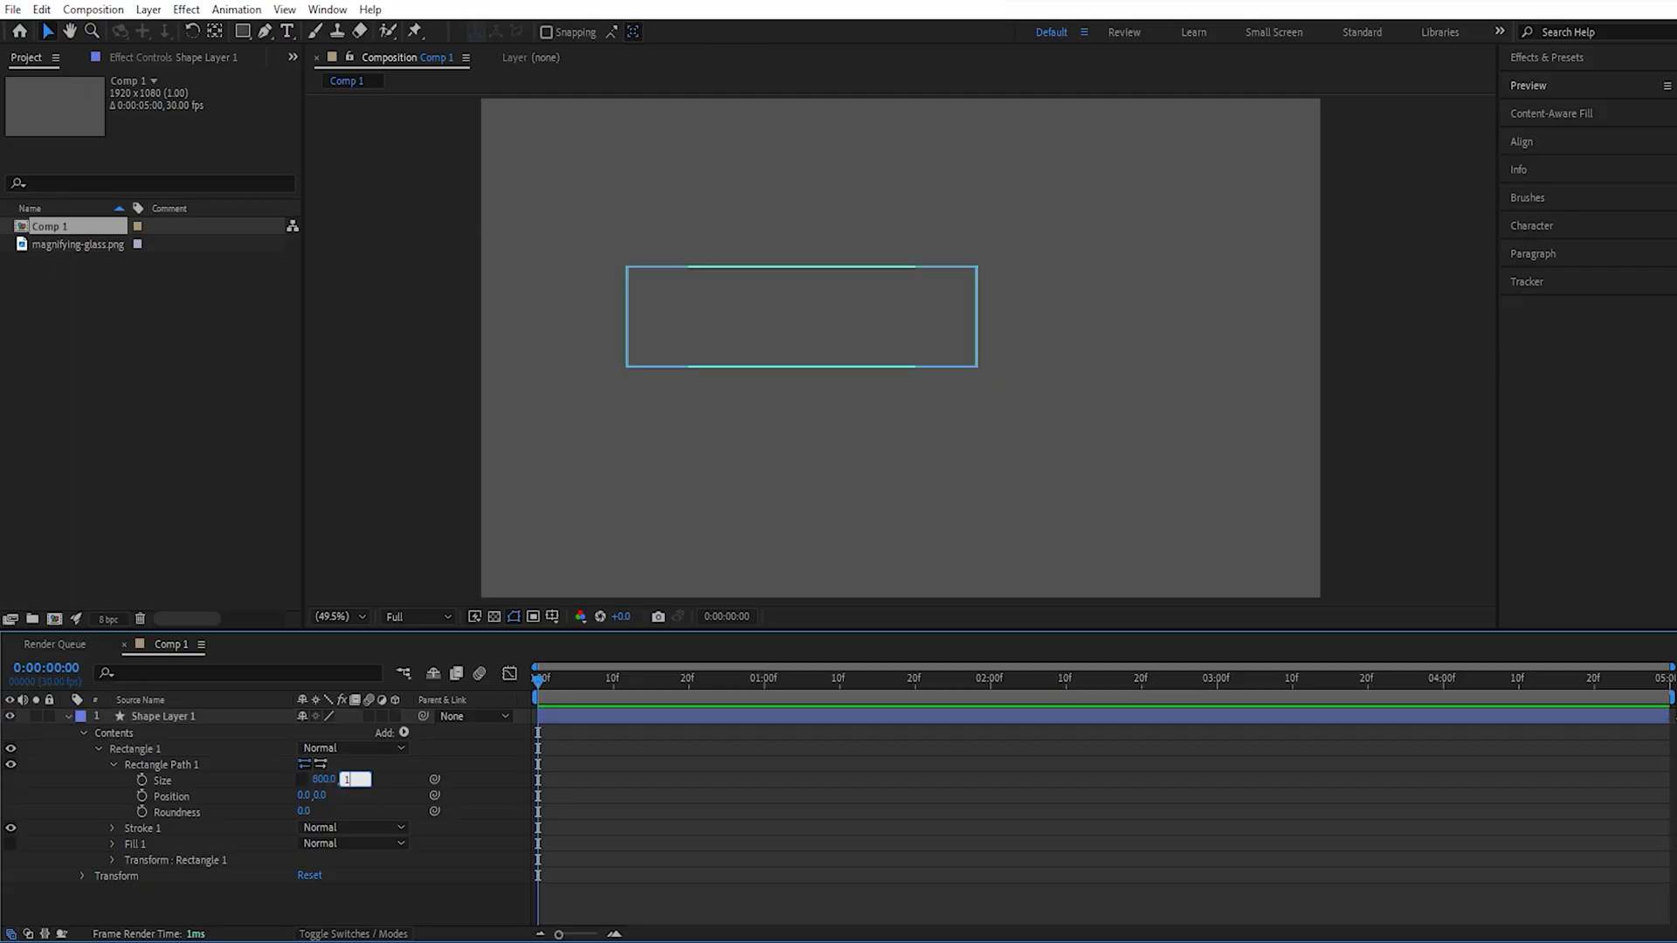
left_click(306, 811)
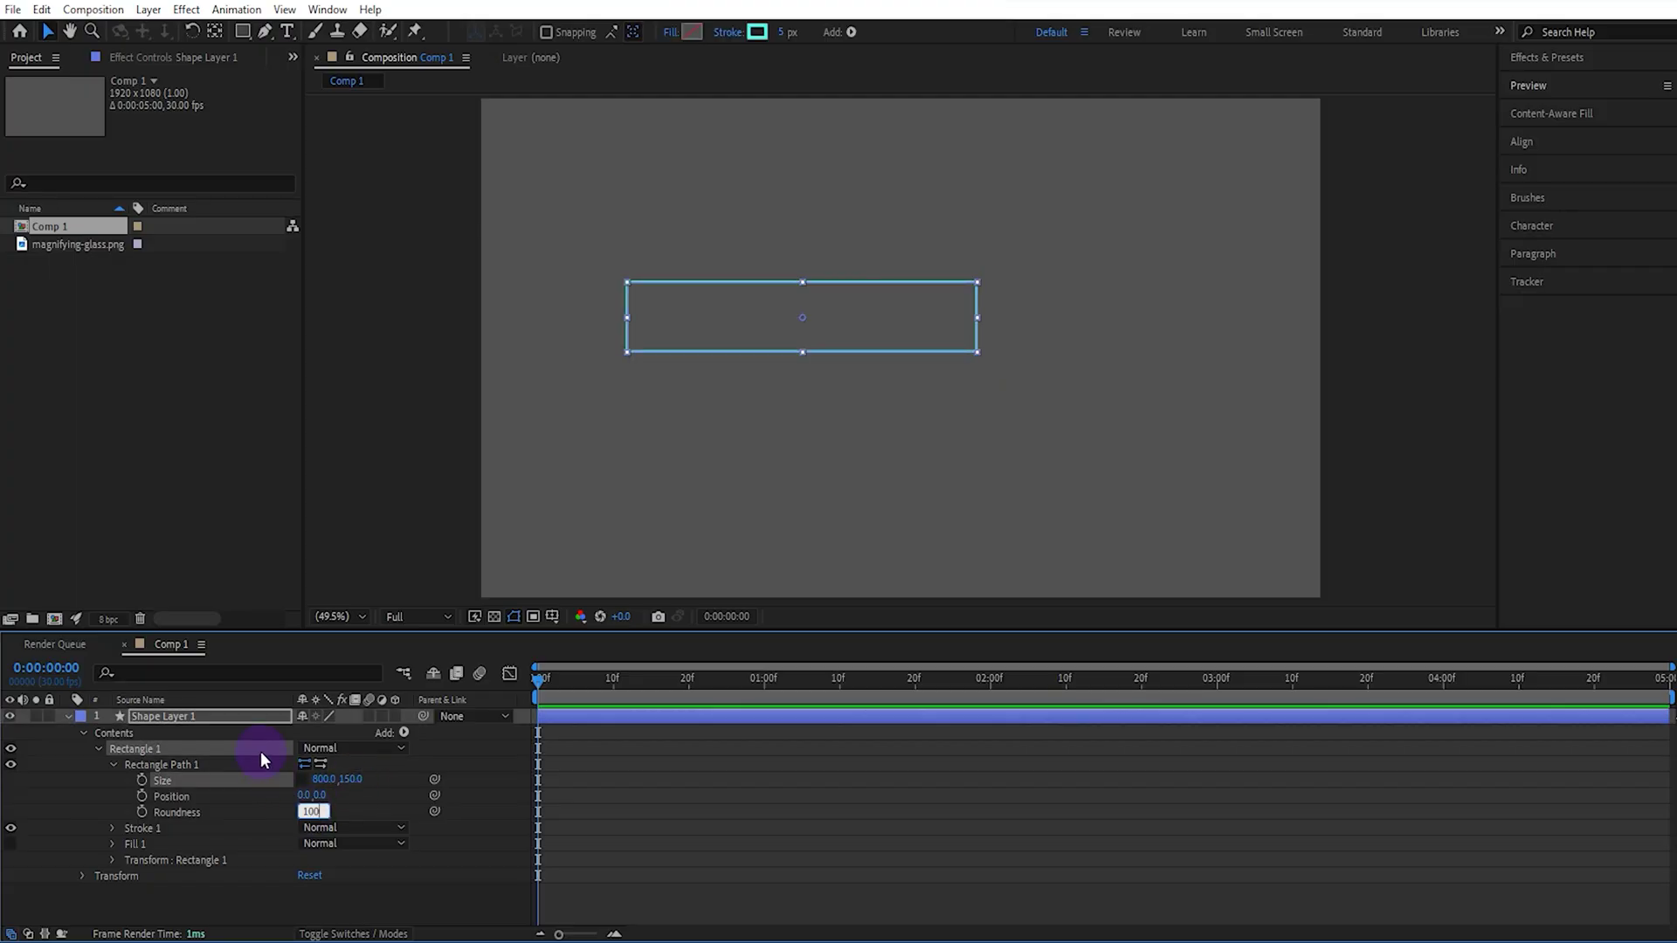
type("100")
left_click(244, 714)
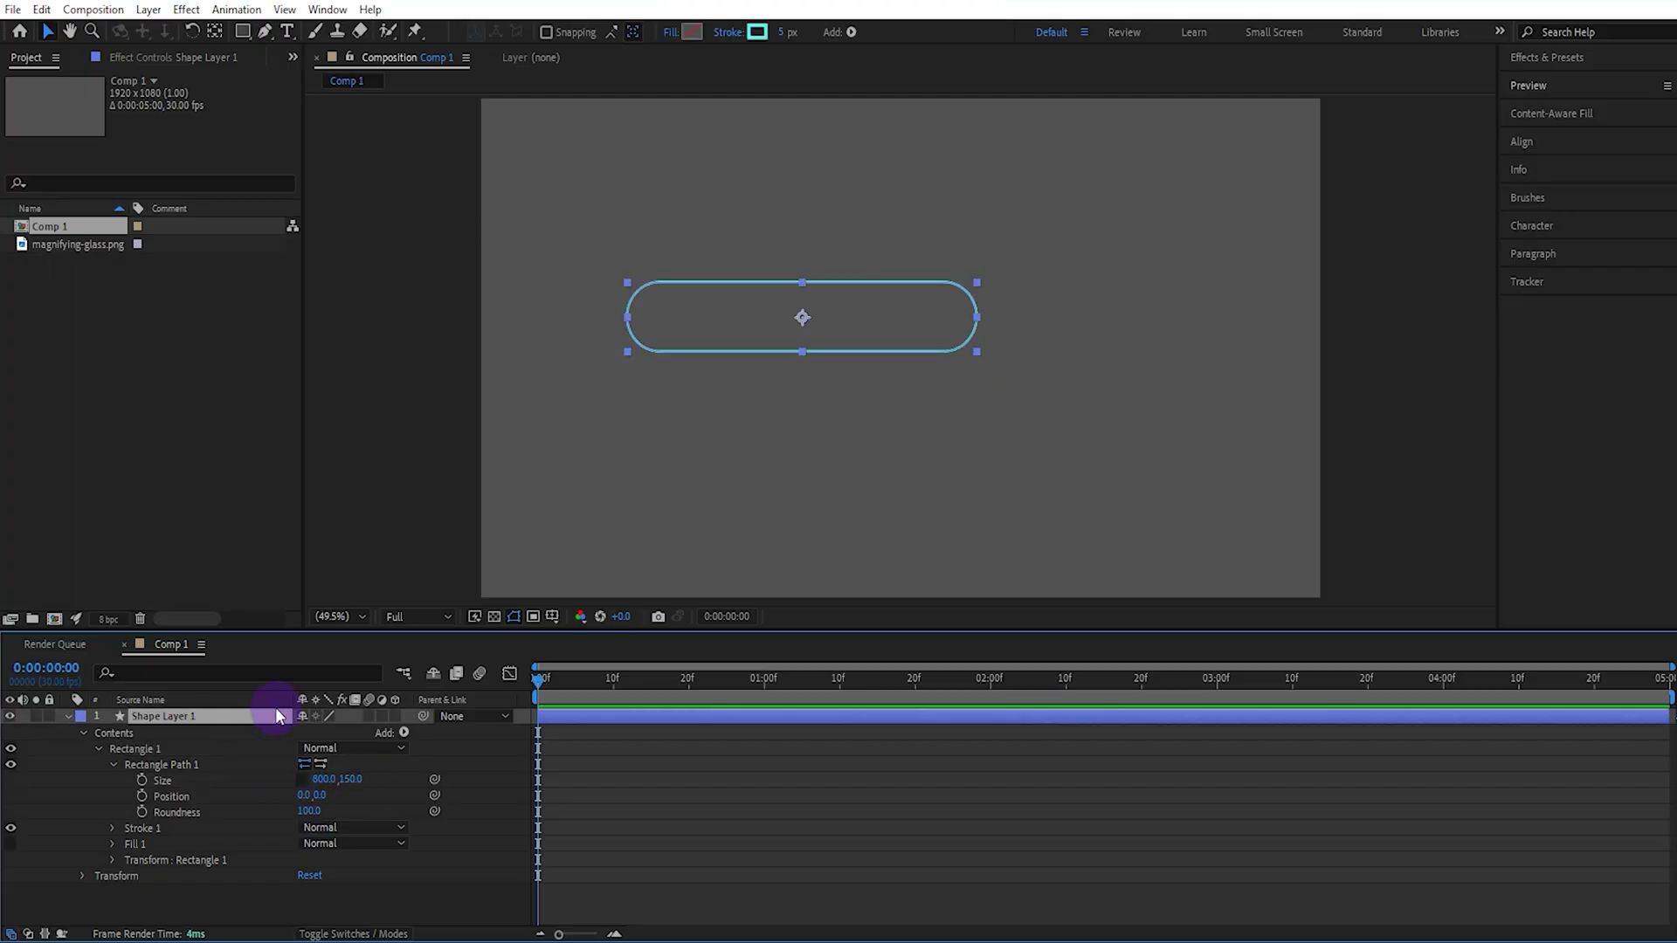
Step: Centre the pill horizontally and vertically in the comp, and pick a pale teal outline colour
left_click(1582, 140)
left_click(1547, 187)
left_click(1635, 188)
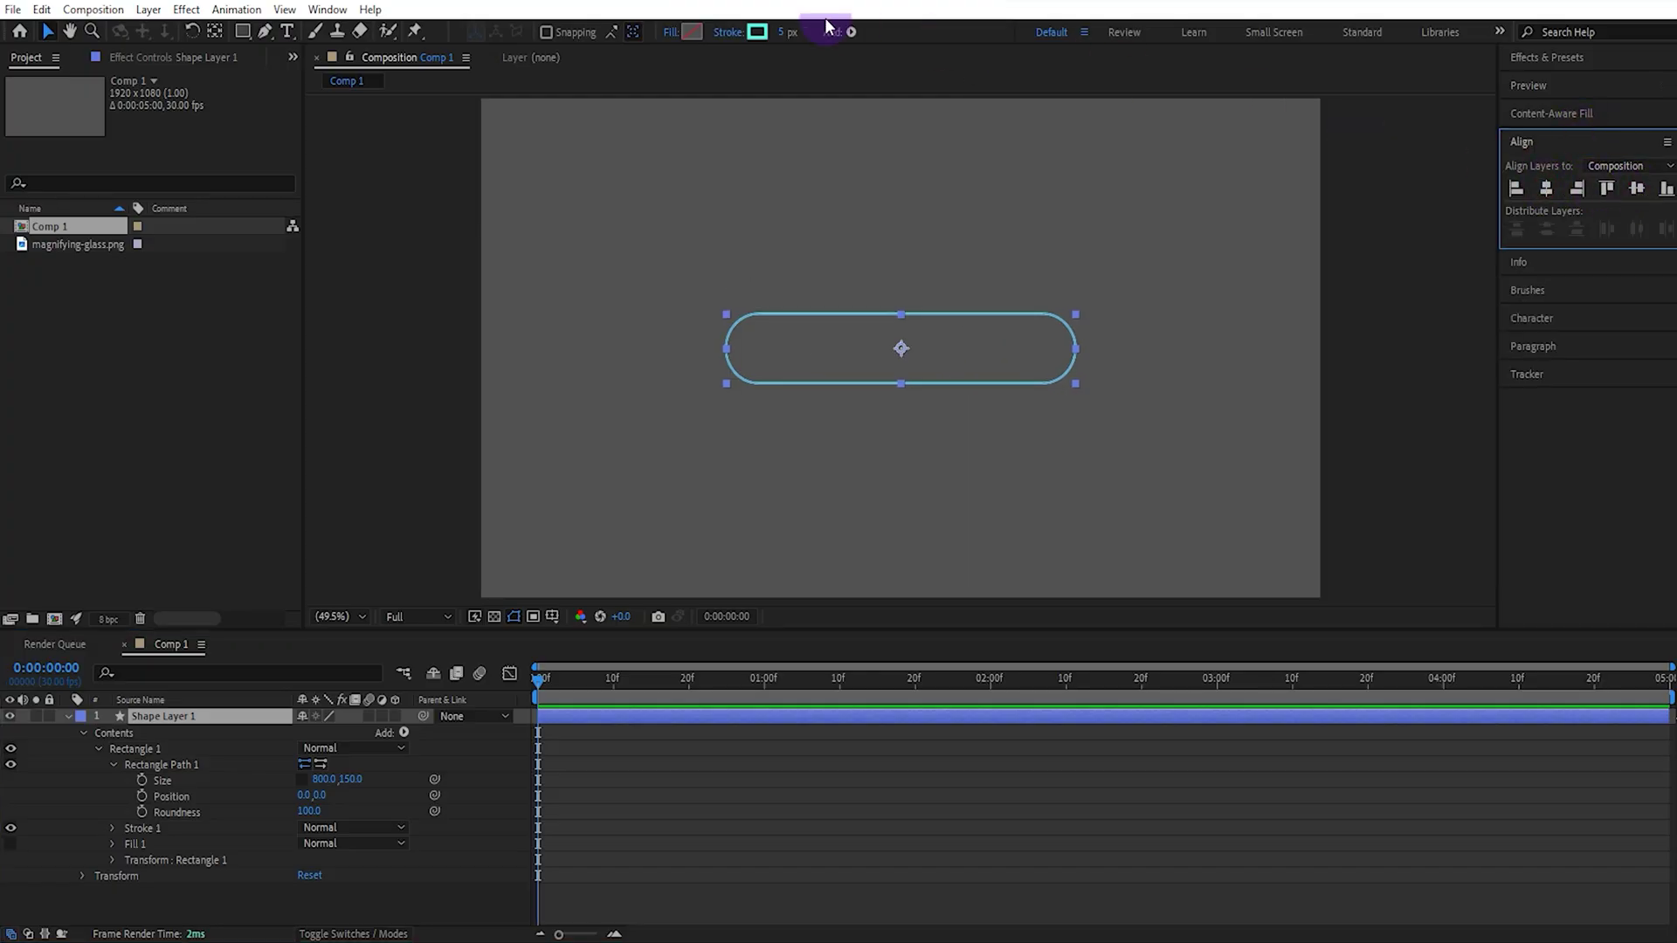
left_click(756, 32)
left_click(1030, 710)
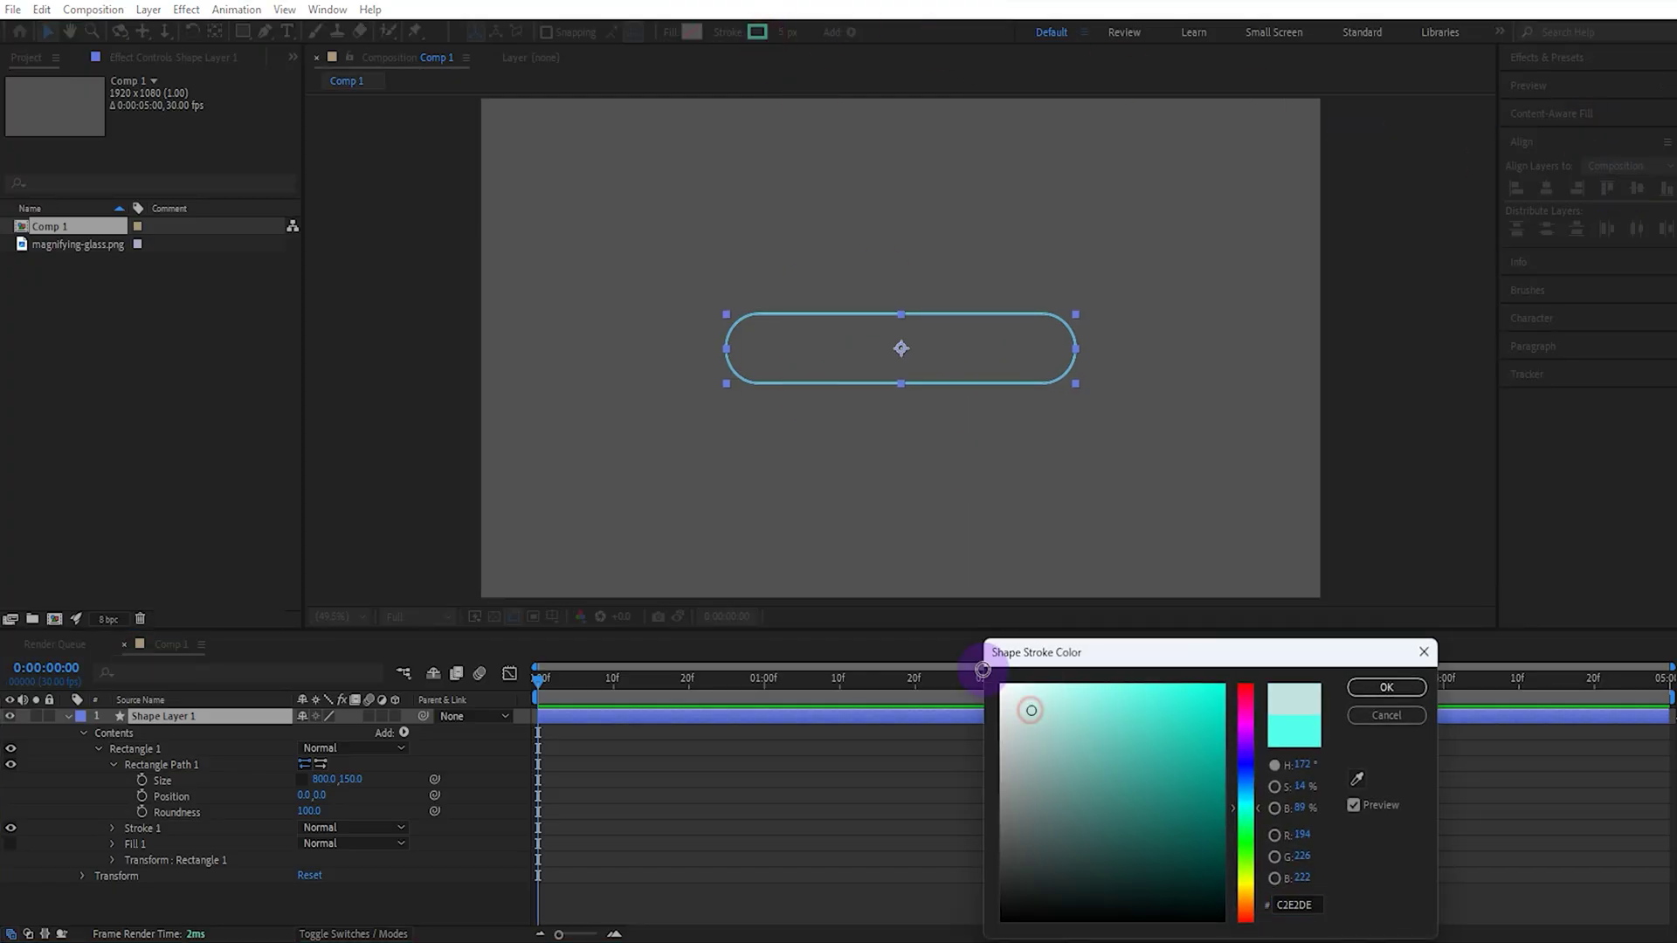
Step: Apply the pale outline colour and add a Bevel and Emboss layer style to the pill
left_click(1385, 687)
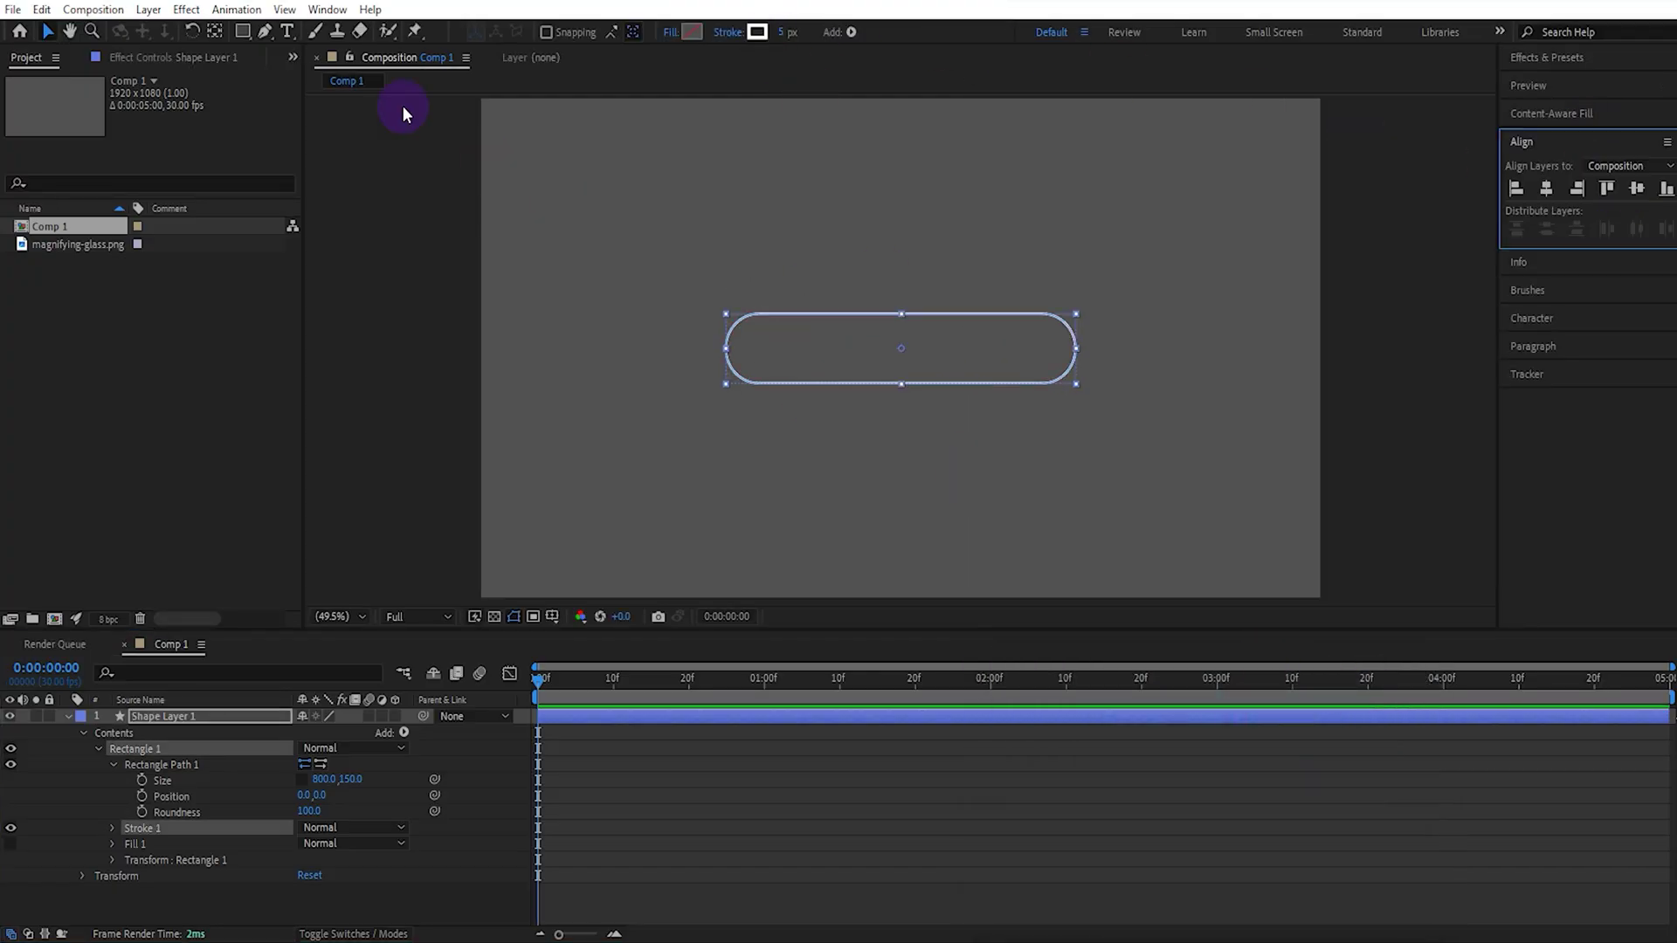
left_click(149, 9)
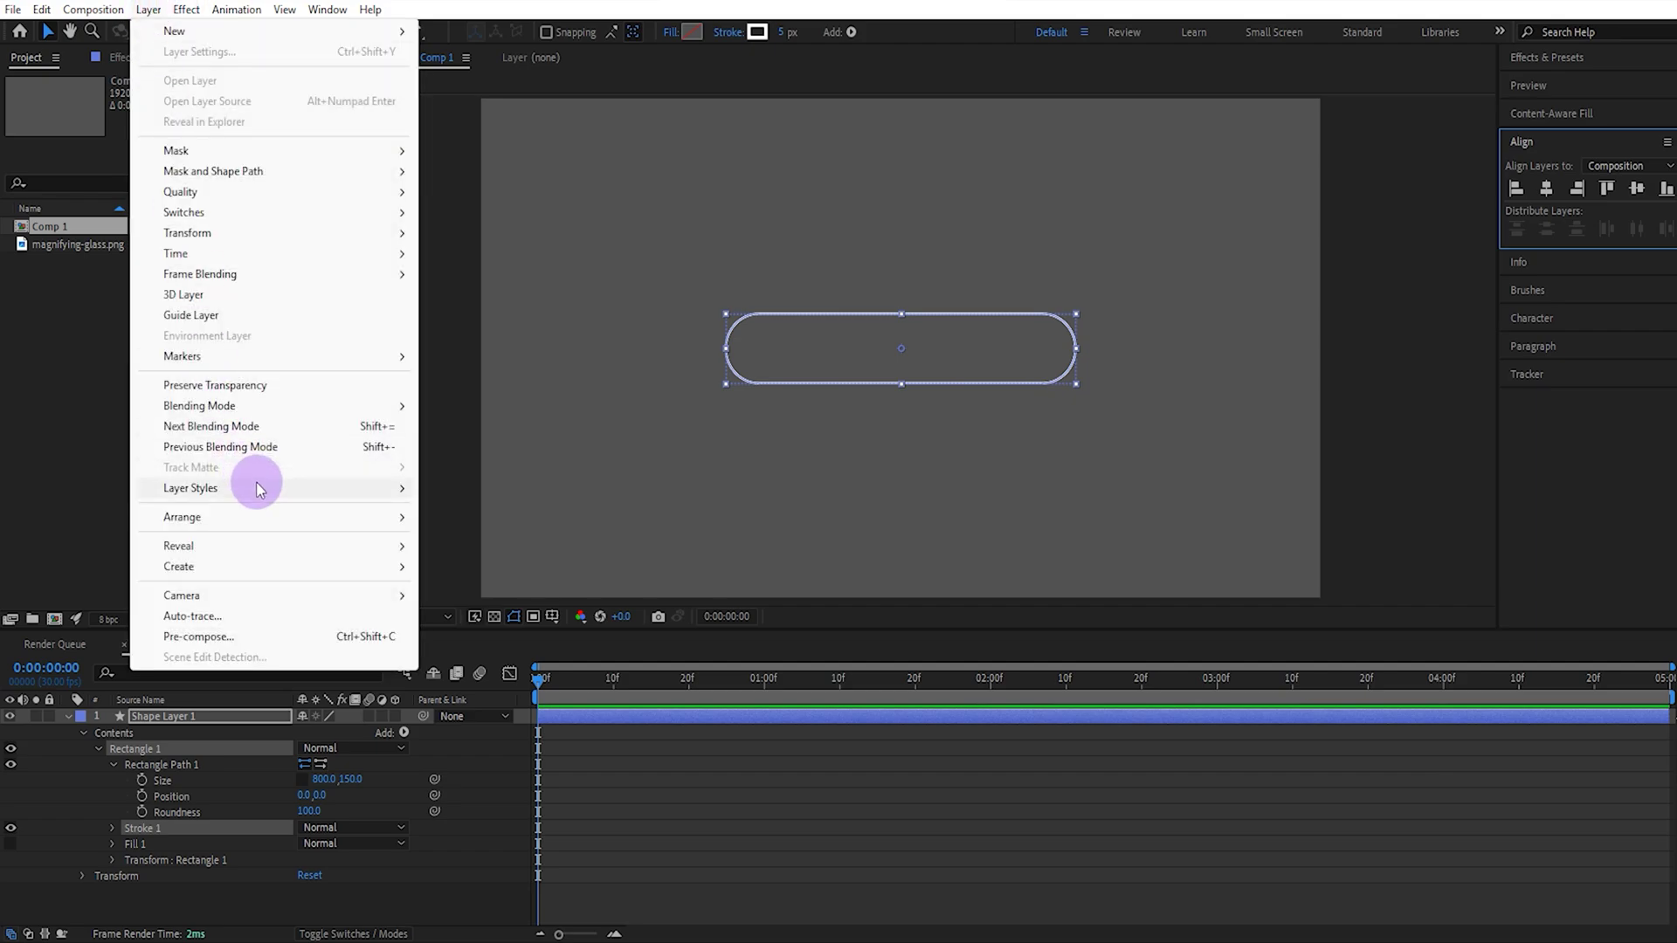
mouse_move(259, 488)
left_click(459, 640)
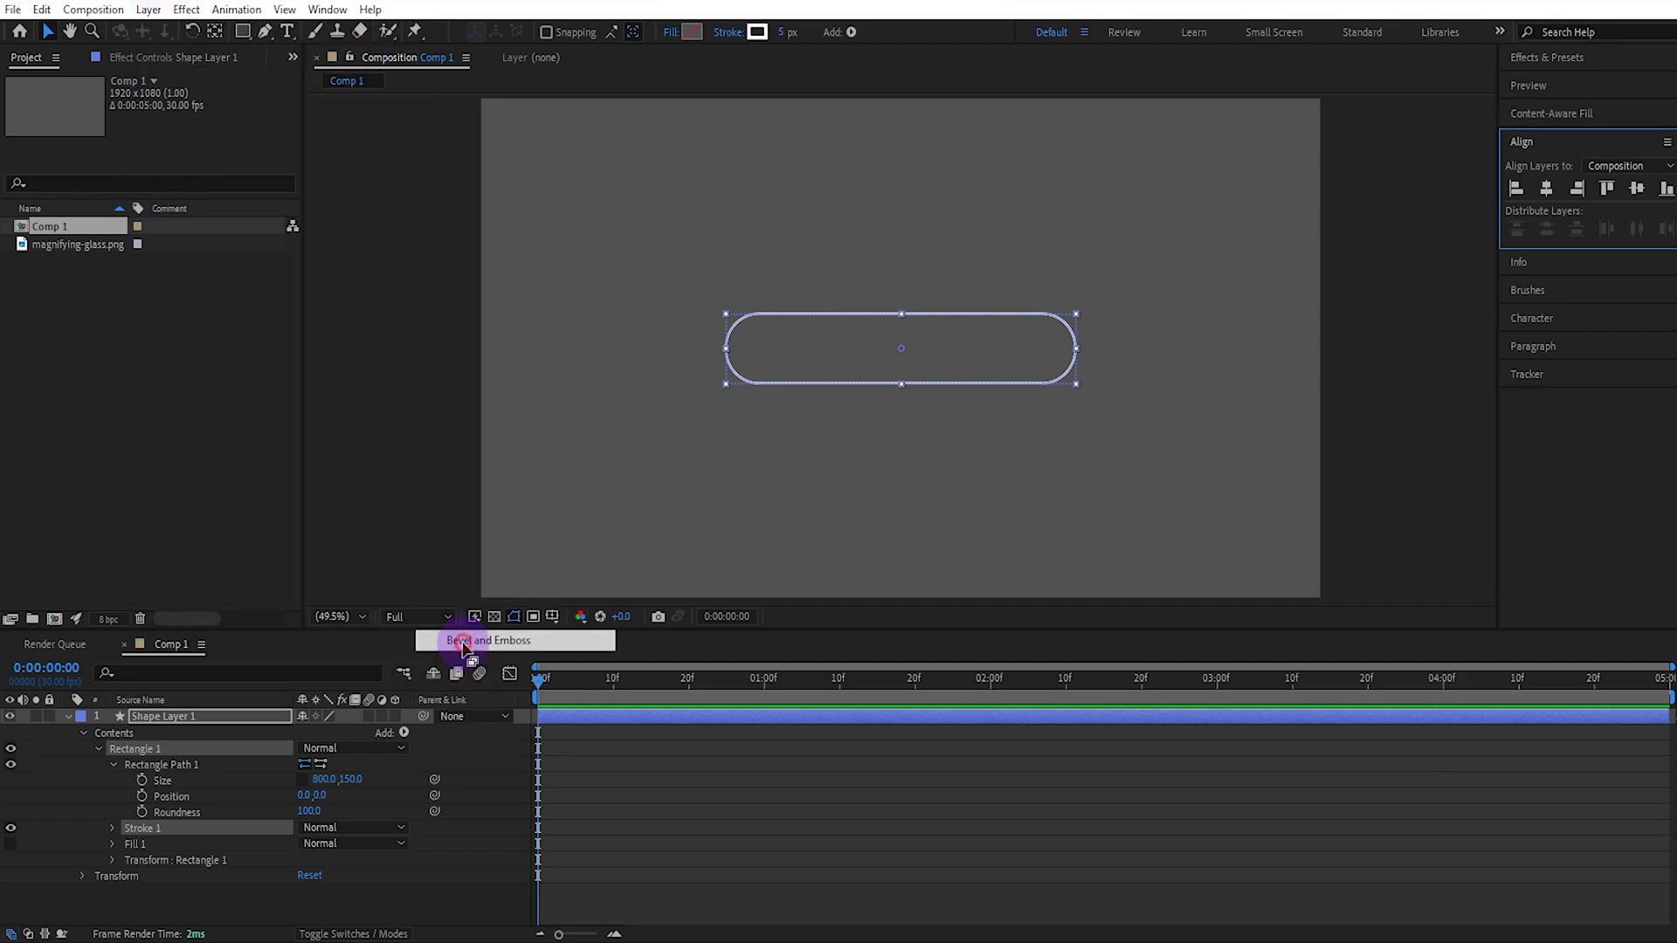
left_click(845, 515)
key("slash")
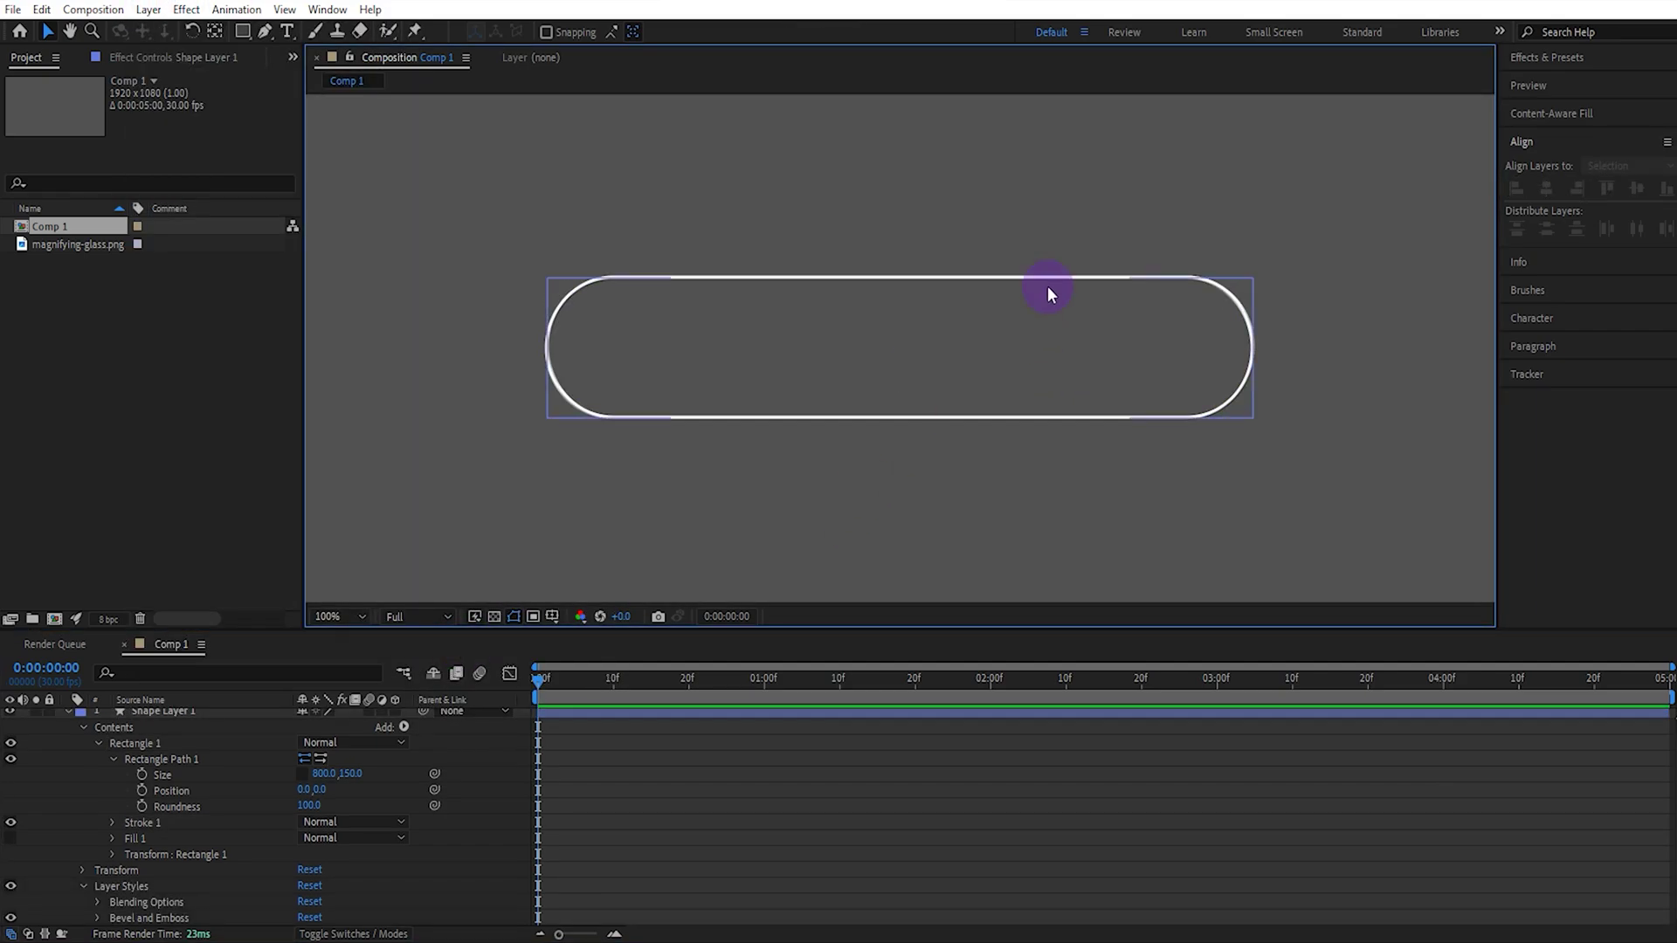
left_click(1037, 417)
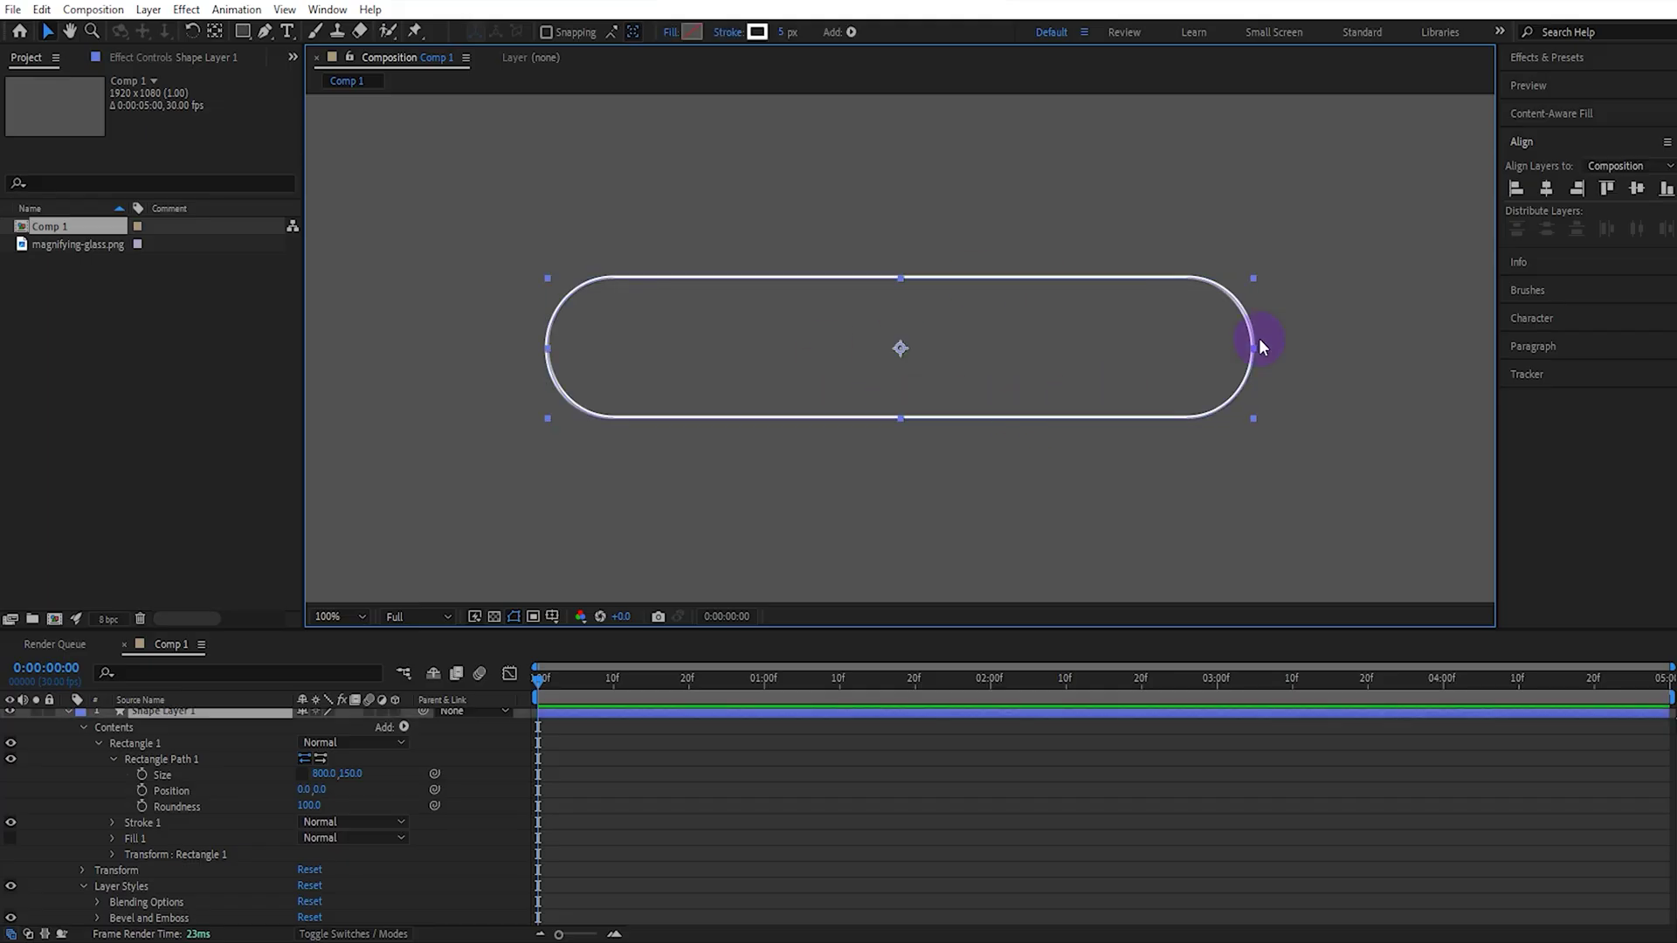
Step: Apply a Glow effect with radius 100 to the pill and duplicate it as Glow 2
left_click(1558, 69)
left_click(1555, 80)
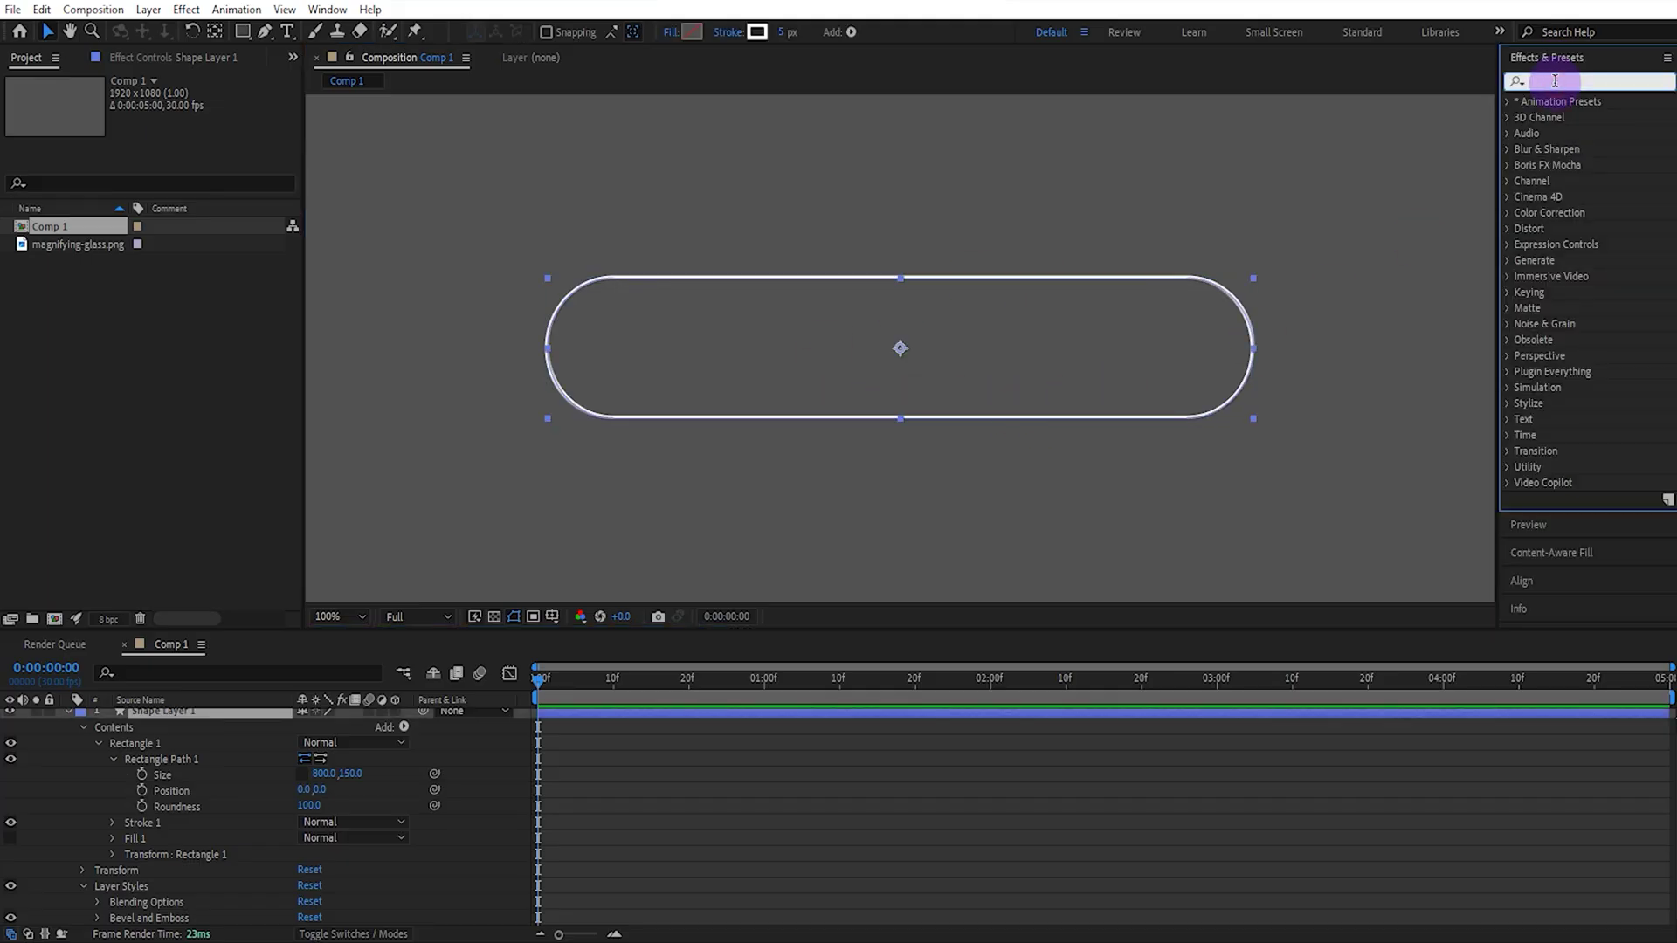
type("glow")
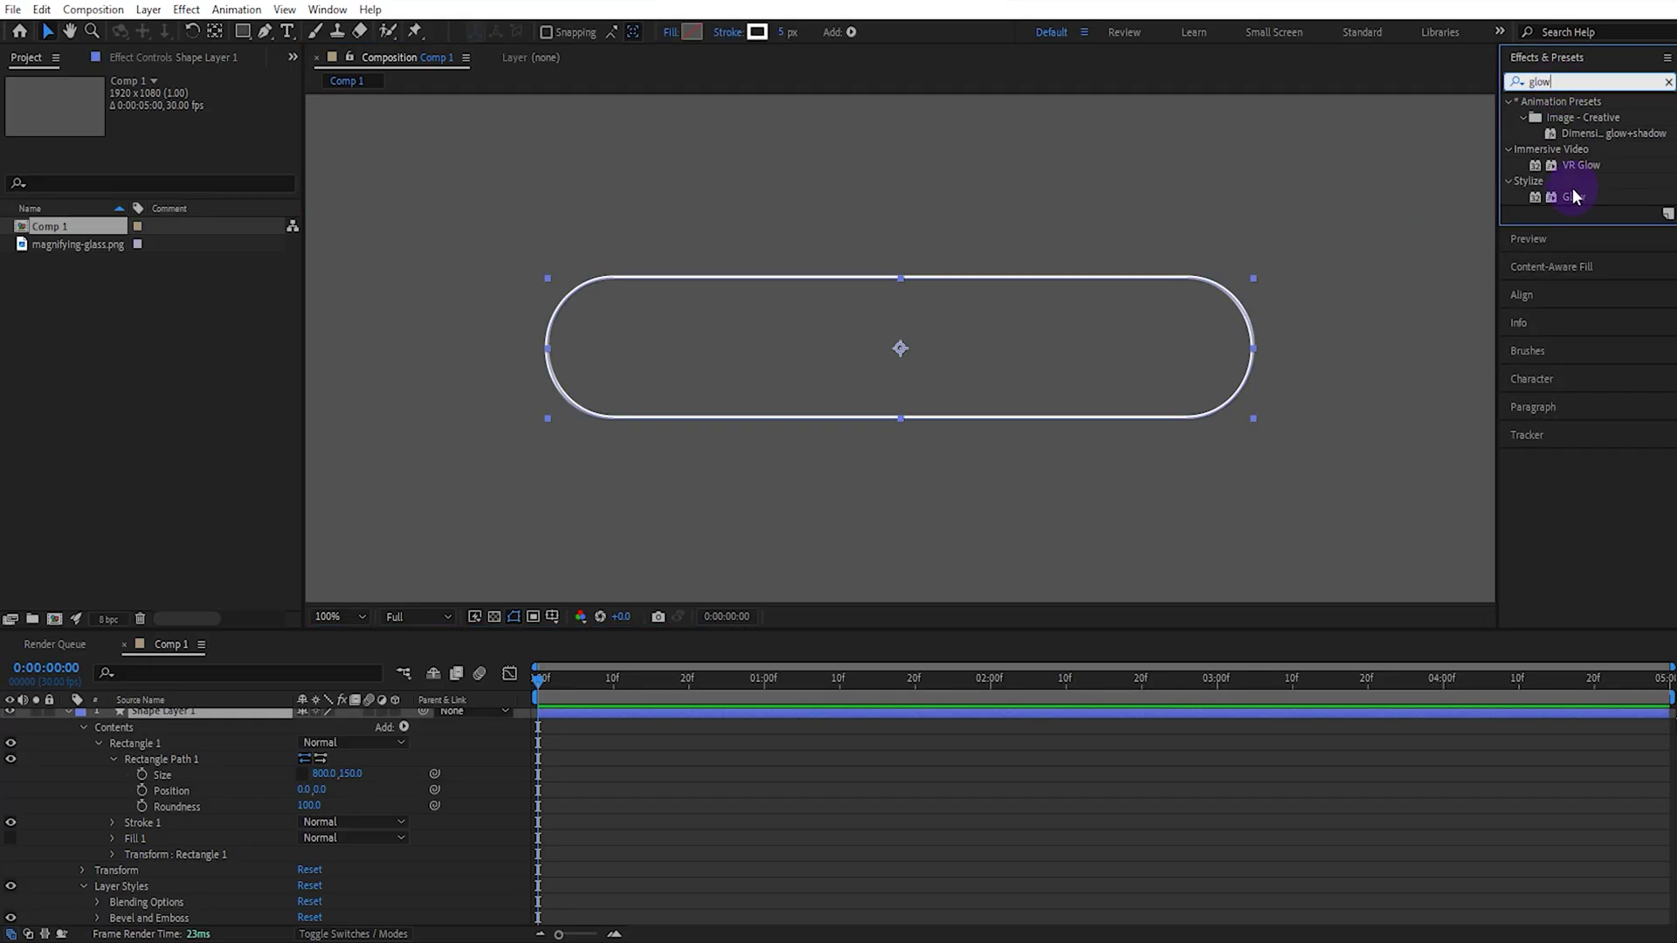
left_click_drag(1575, 194, 1078, 322)
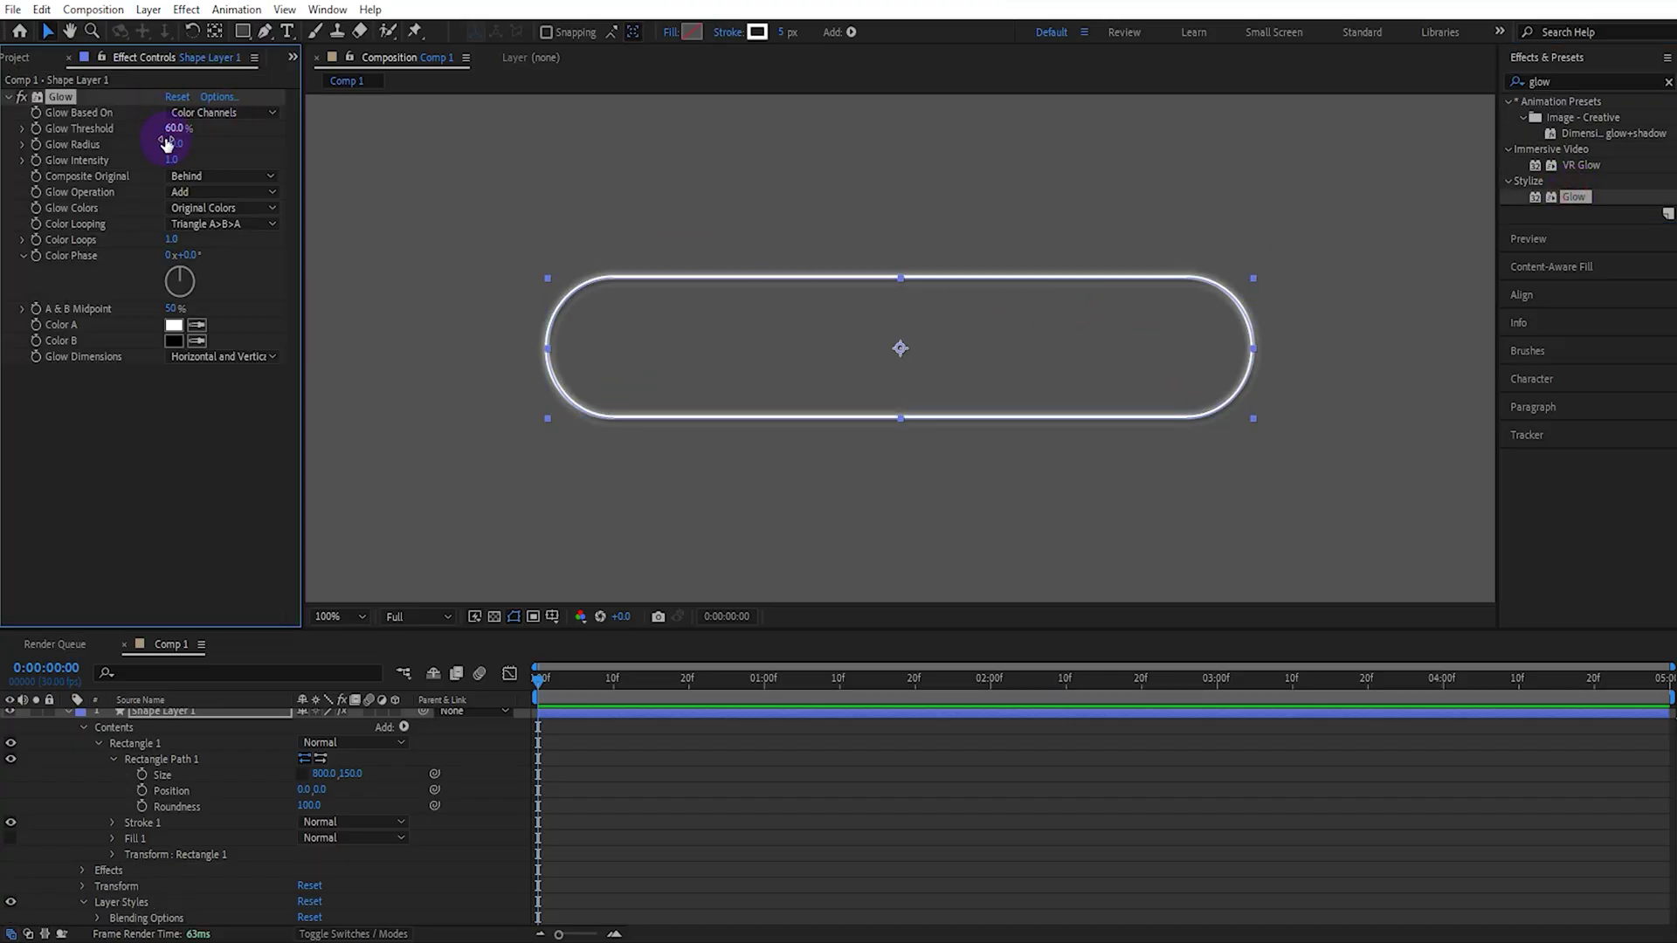
left_click(68, 94)
key("ctrl+d")
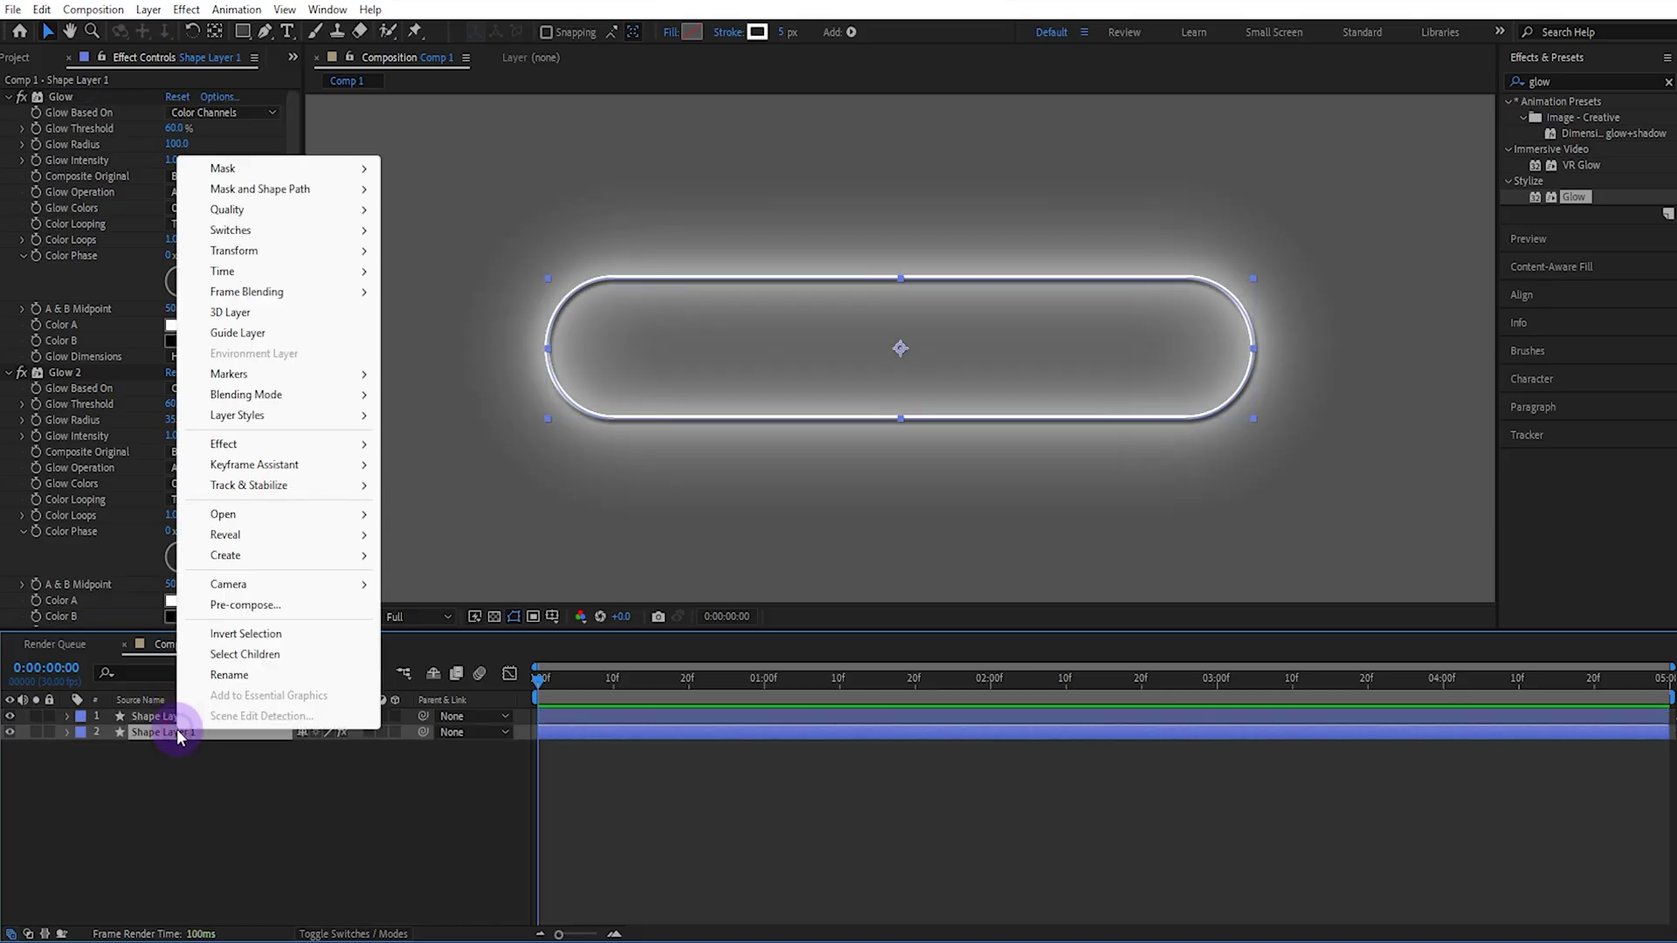
Step: Rename the two shape layers to 'box' and 'line 1'
left_click(225, 671)
type("box")
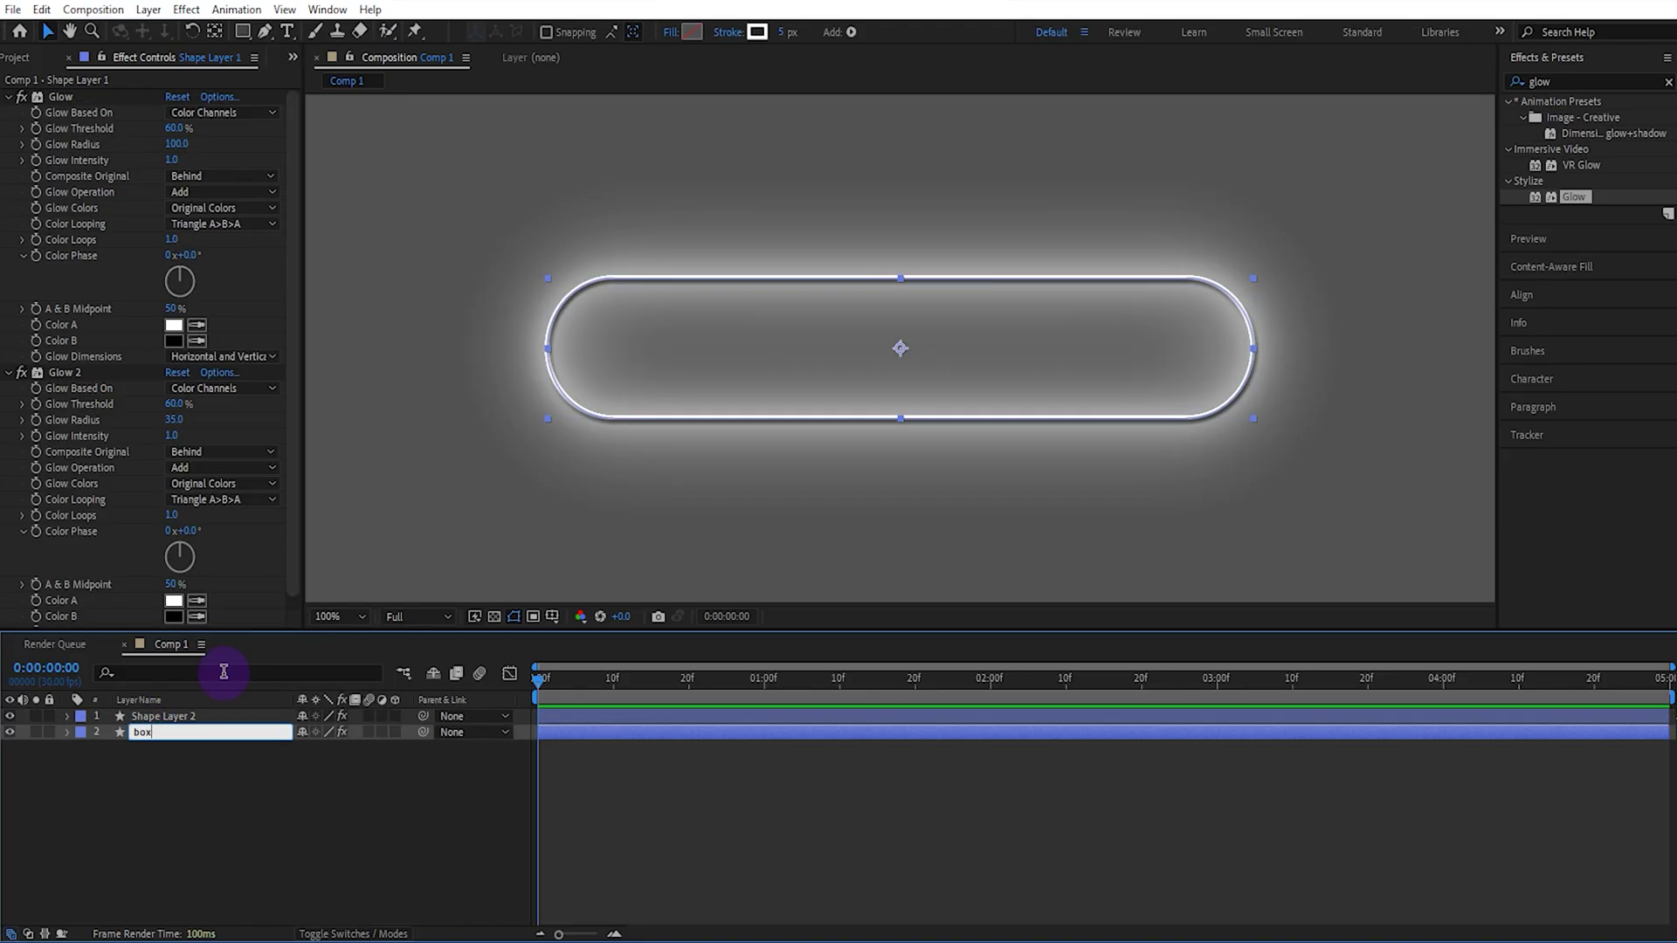
right_click(166, 716)
left_click(218, 677)
key("BackSpace")
type("line 1")
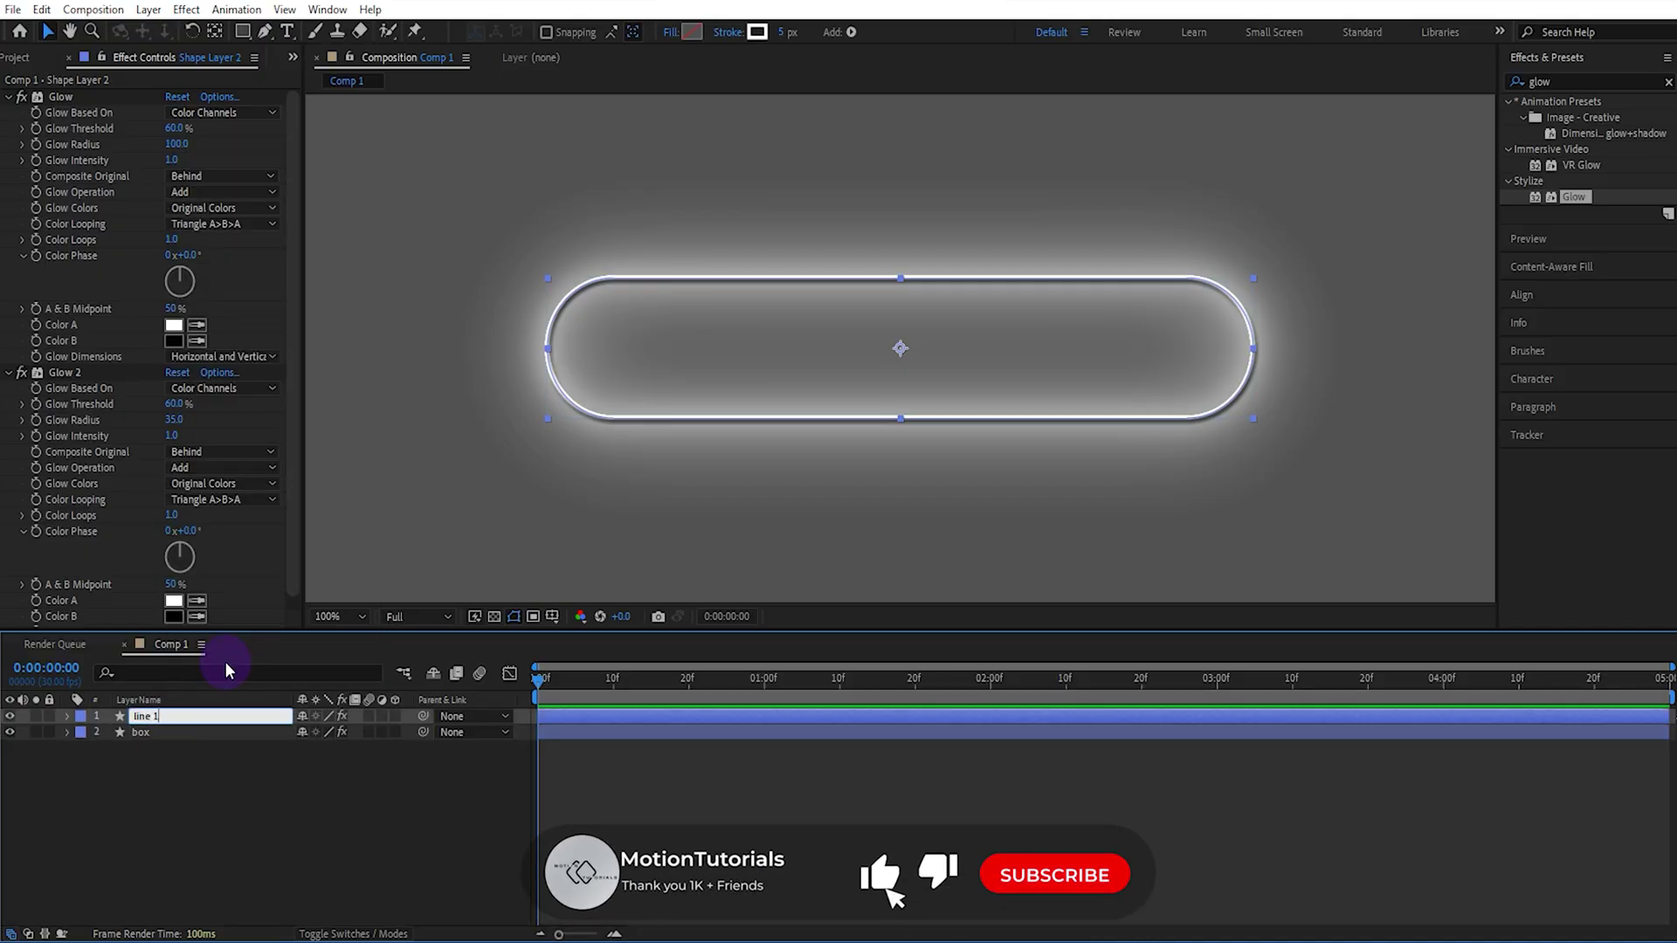
key("Return")
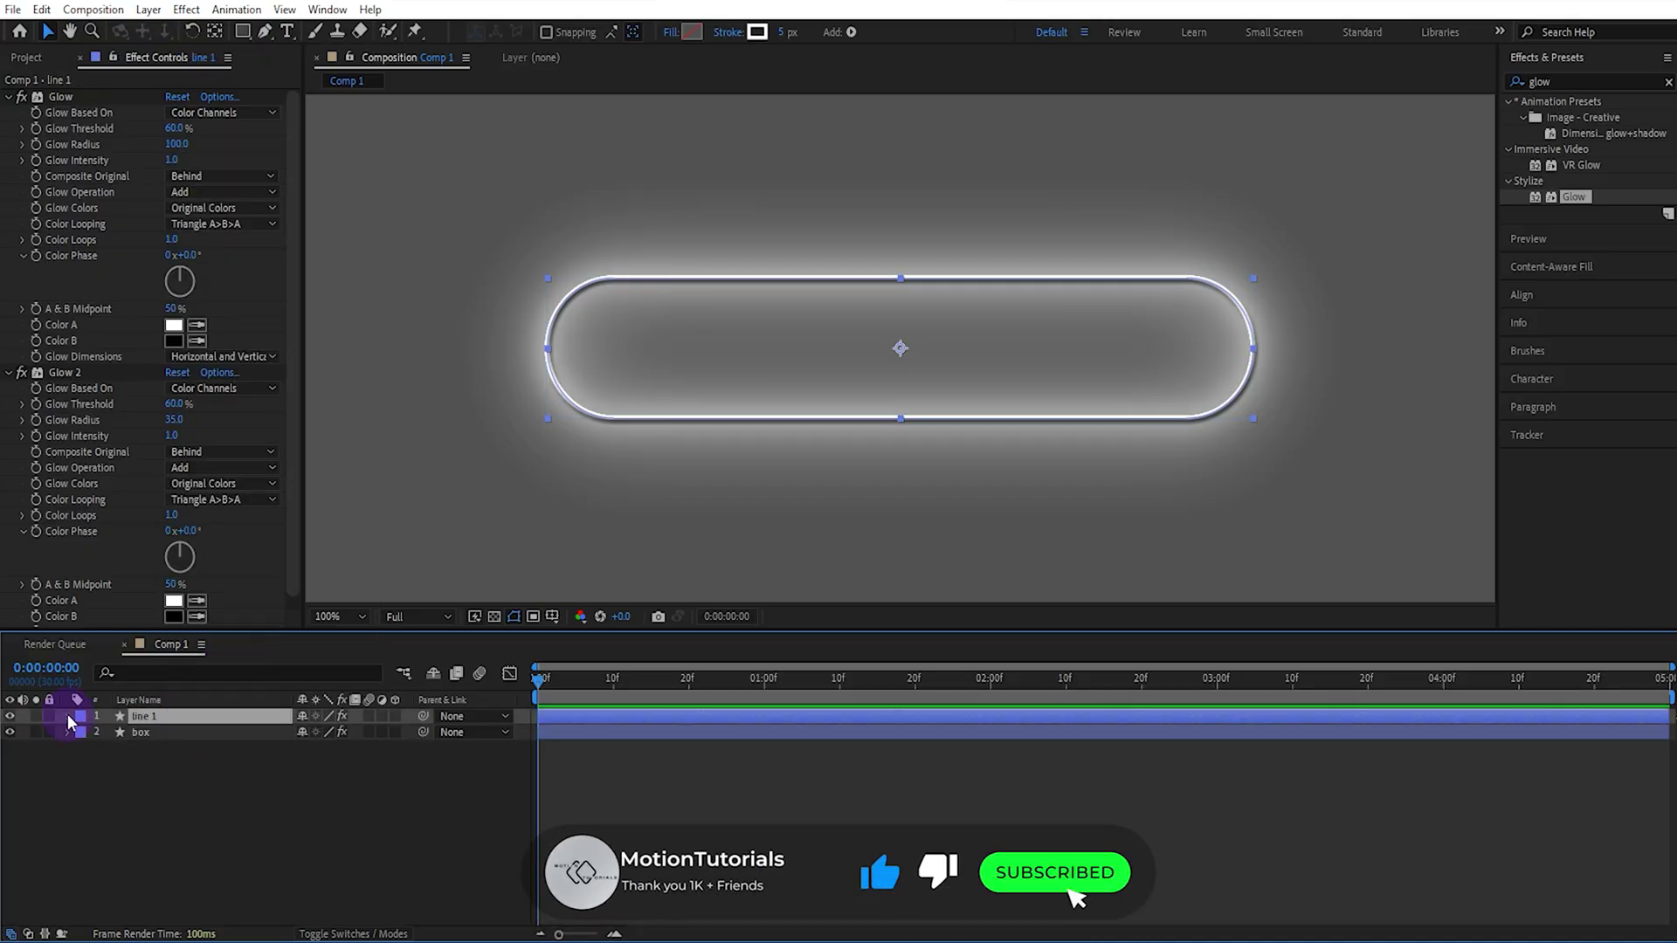
Step: Give line 1's stroke Round Cap line ends and a 50% taper start length
left_click(68, 716)
left_click(83, 733)
left_click(99, 748)
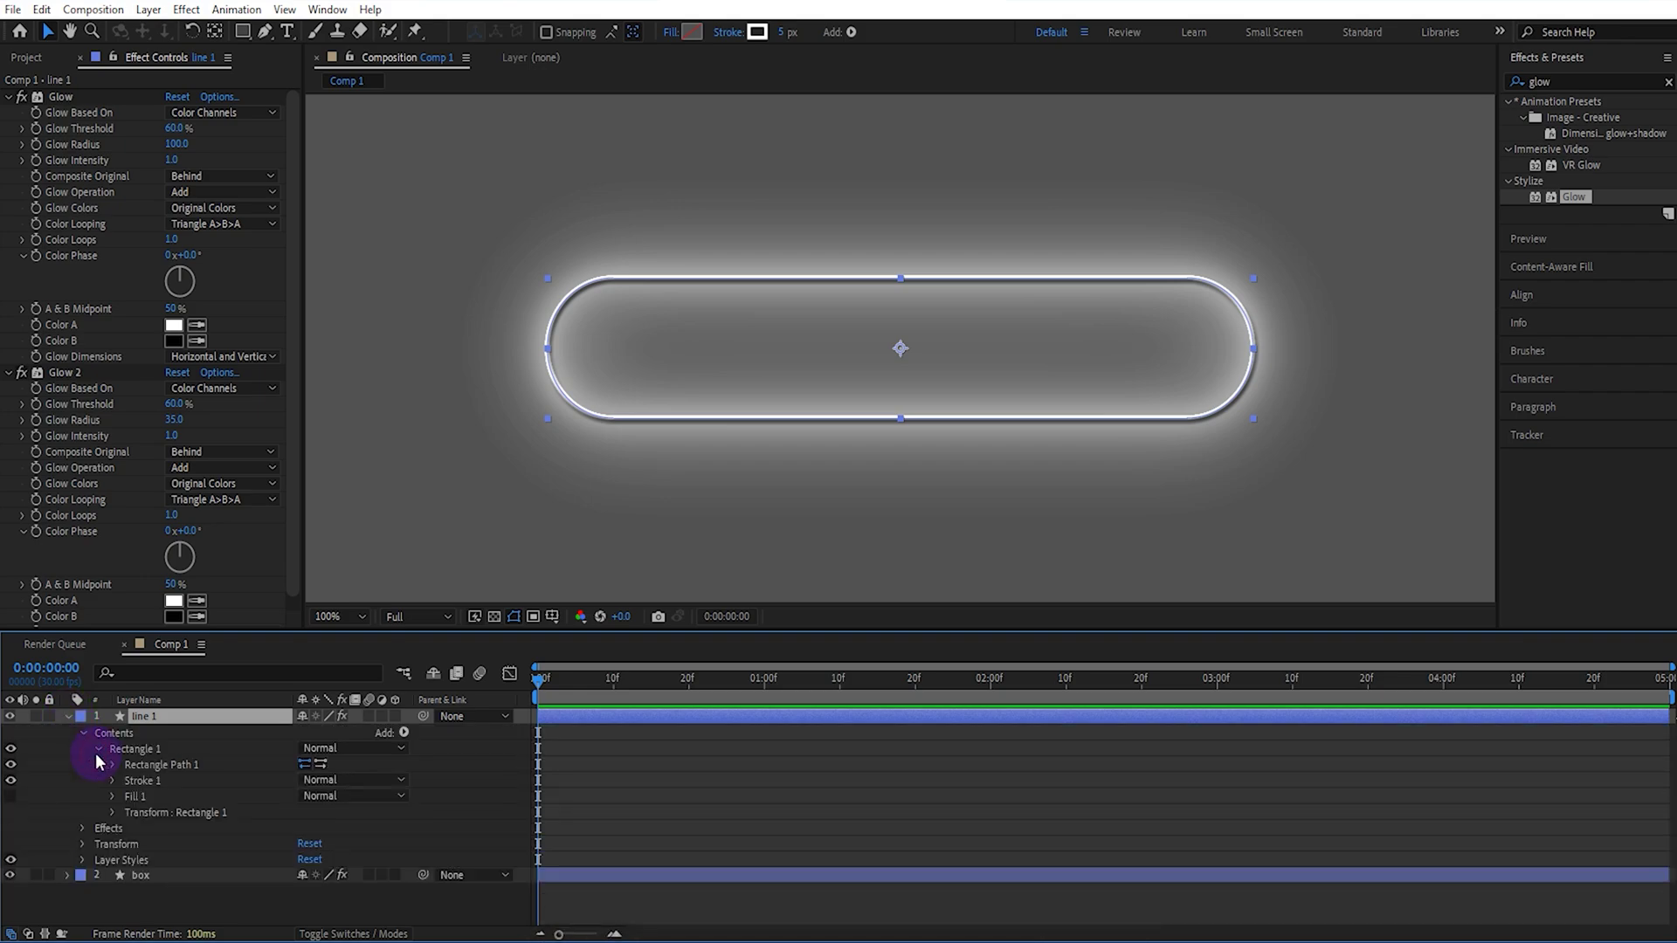
left_click(110, 781)
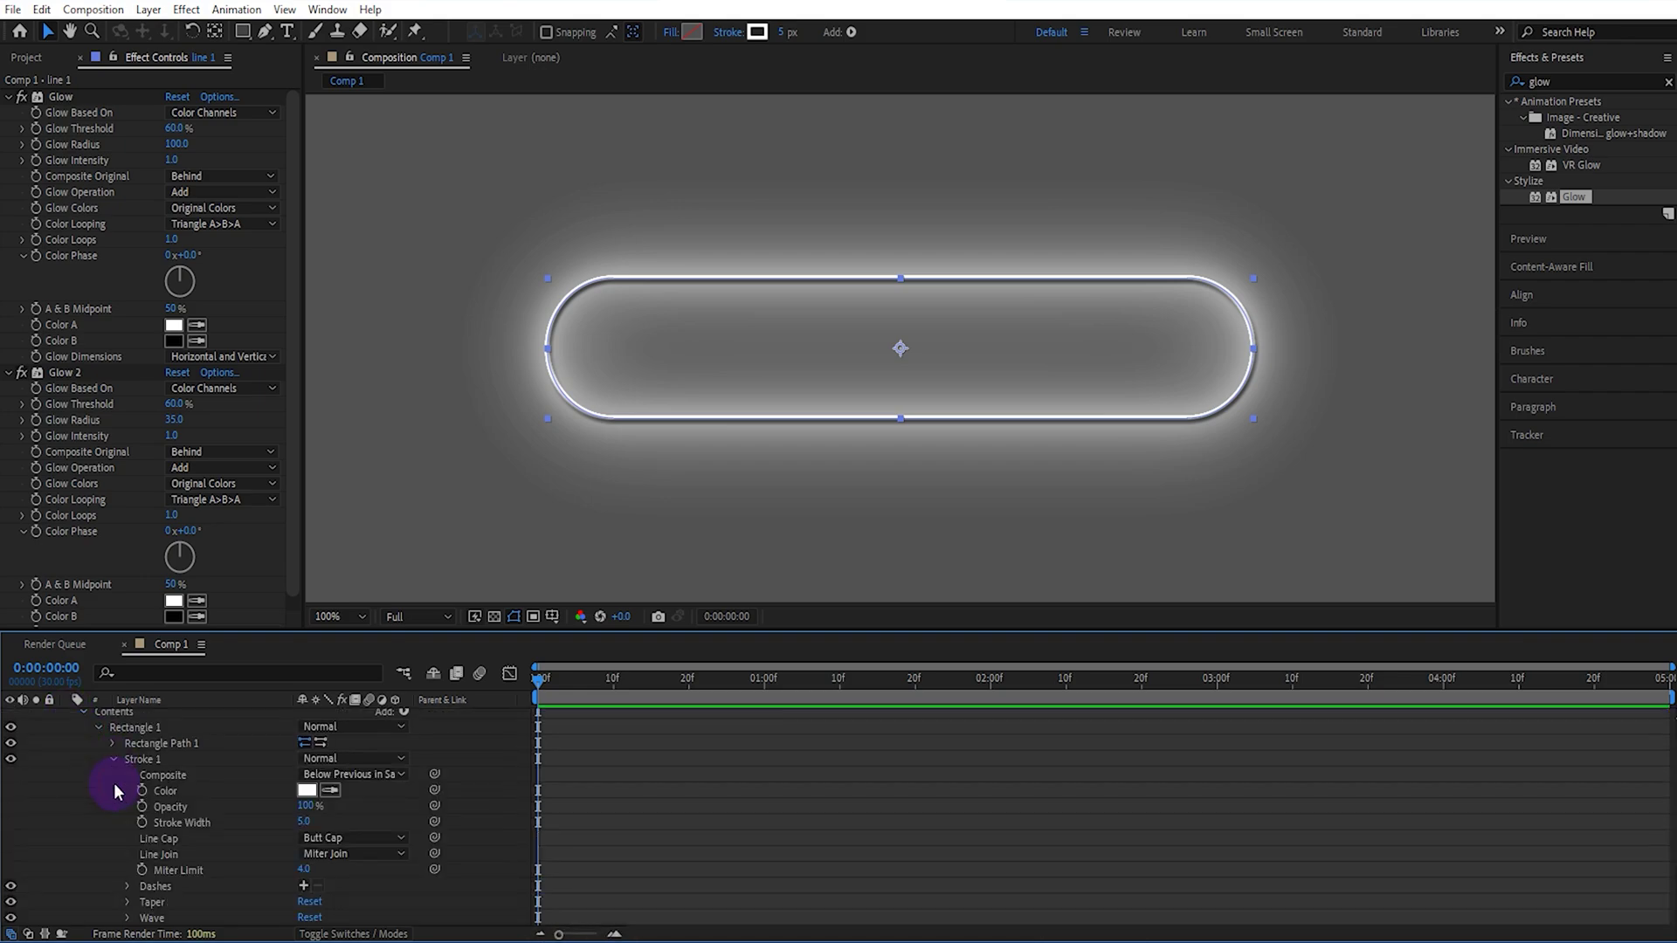
left_click(339, 841)
left_click(347, 876)
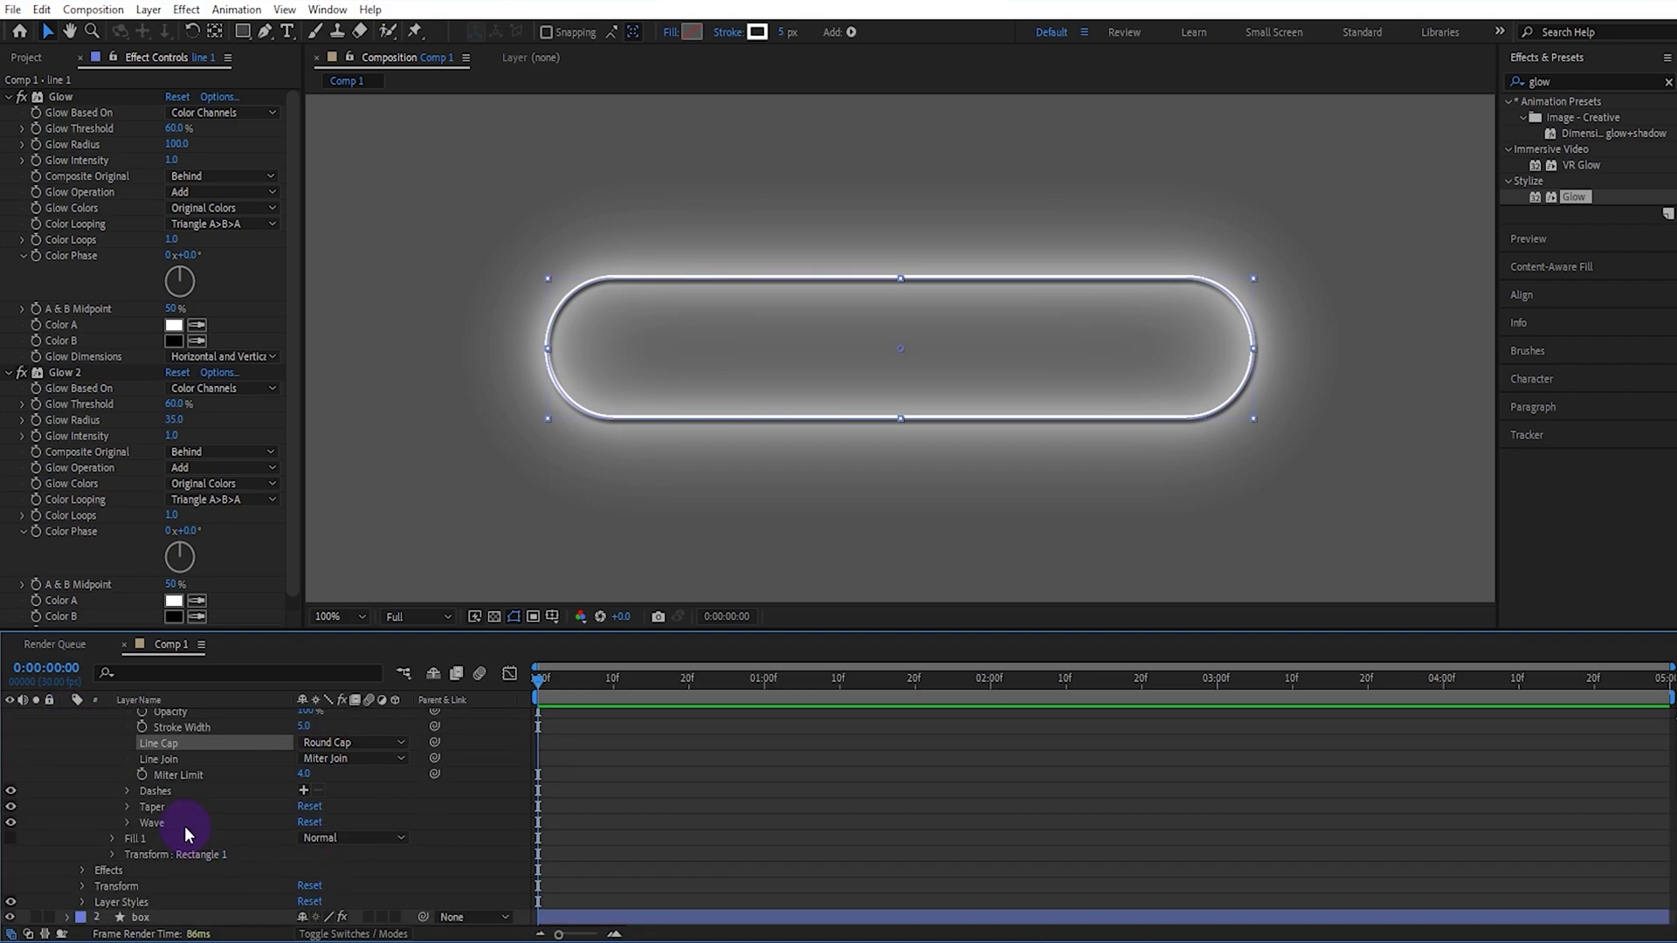
left_click(127, 807)
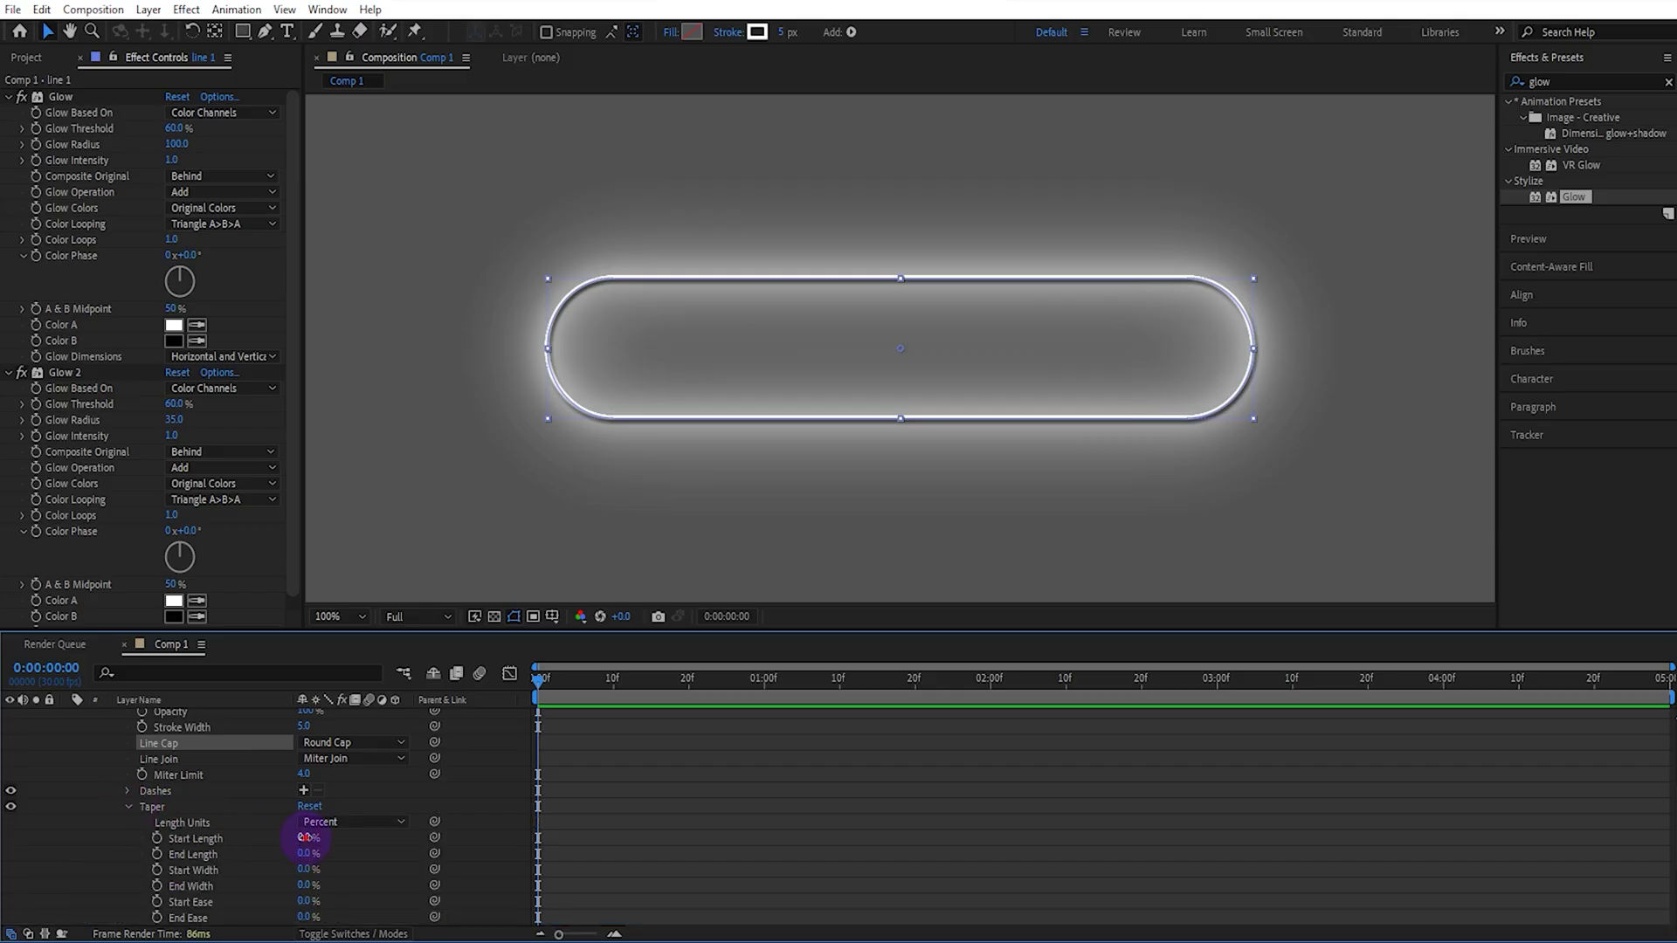
left_click(311, 855)
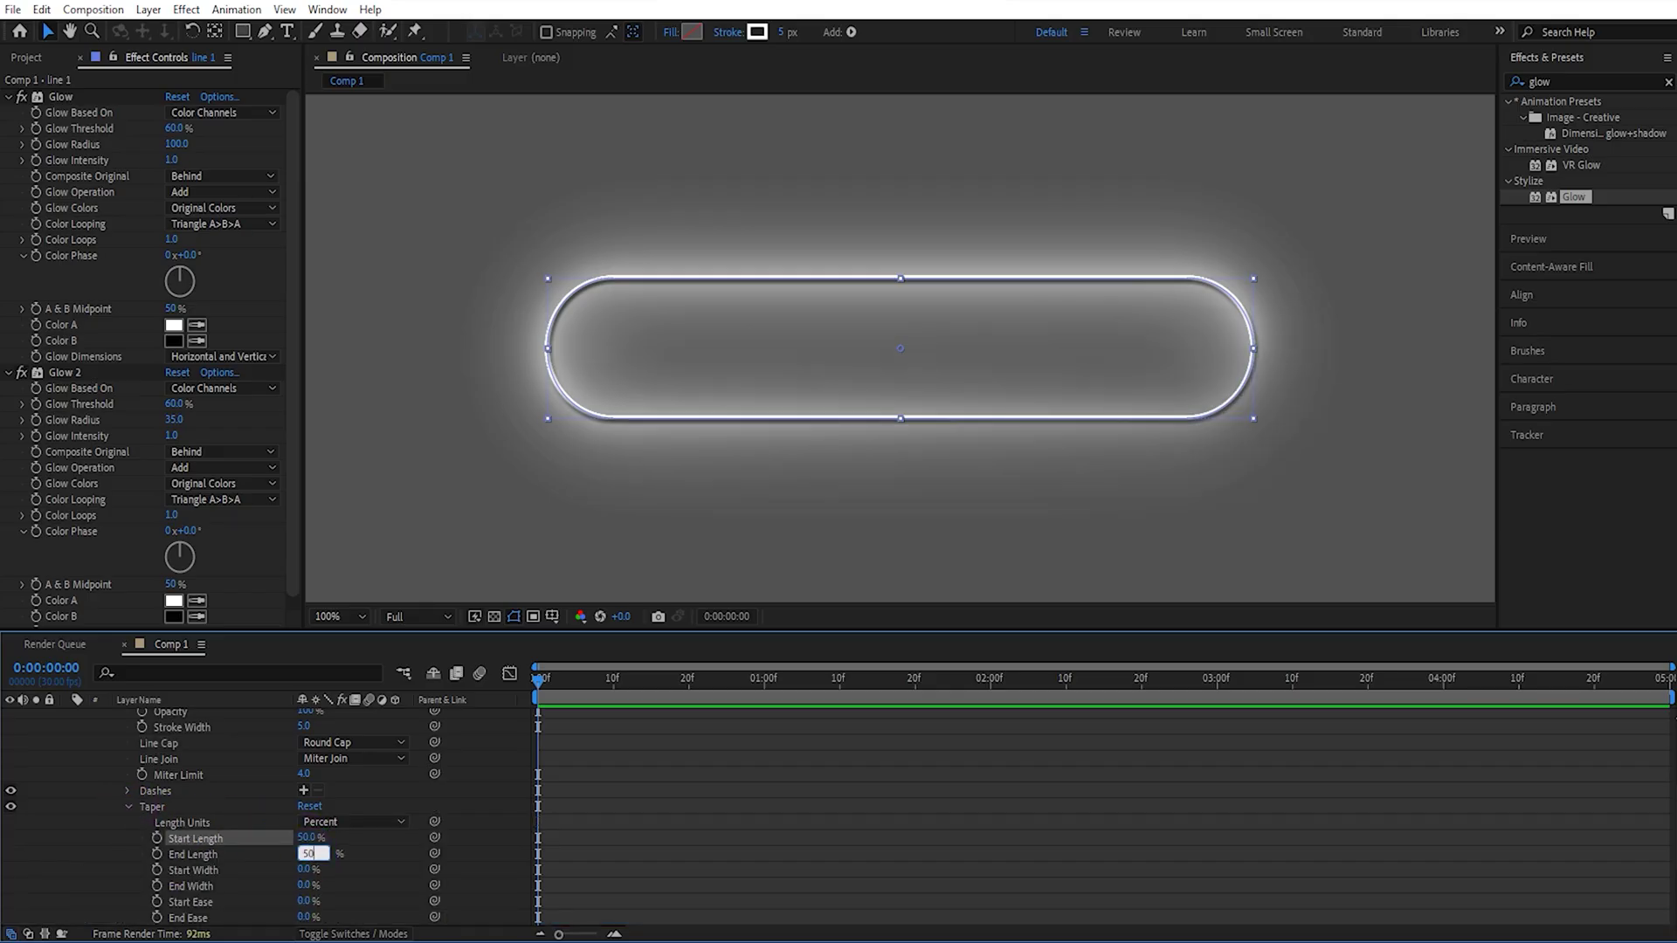
type("50")
scroll(244, 824, "up", 4)
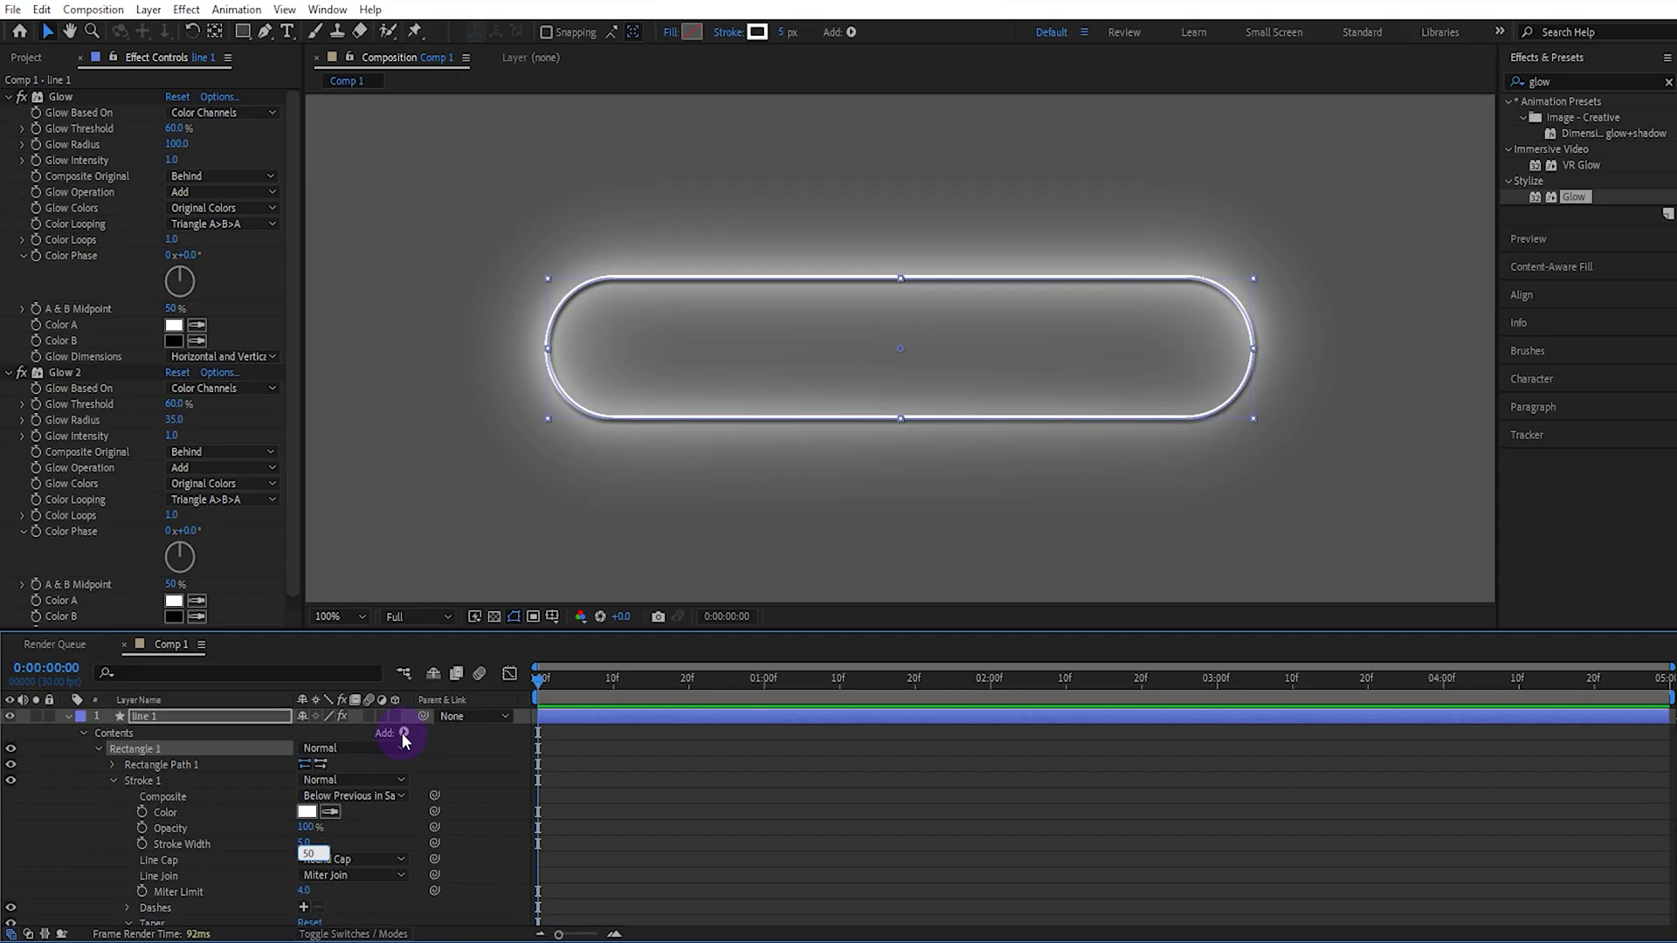
Step: Add Trim Paths to line 1 and keyframe its Offset from 0 to 2 revolutions at the last frame
left_click(404, 738)
left_click(472, 627)
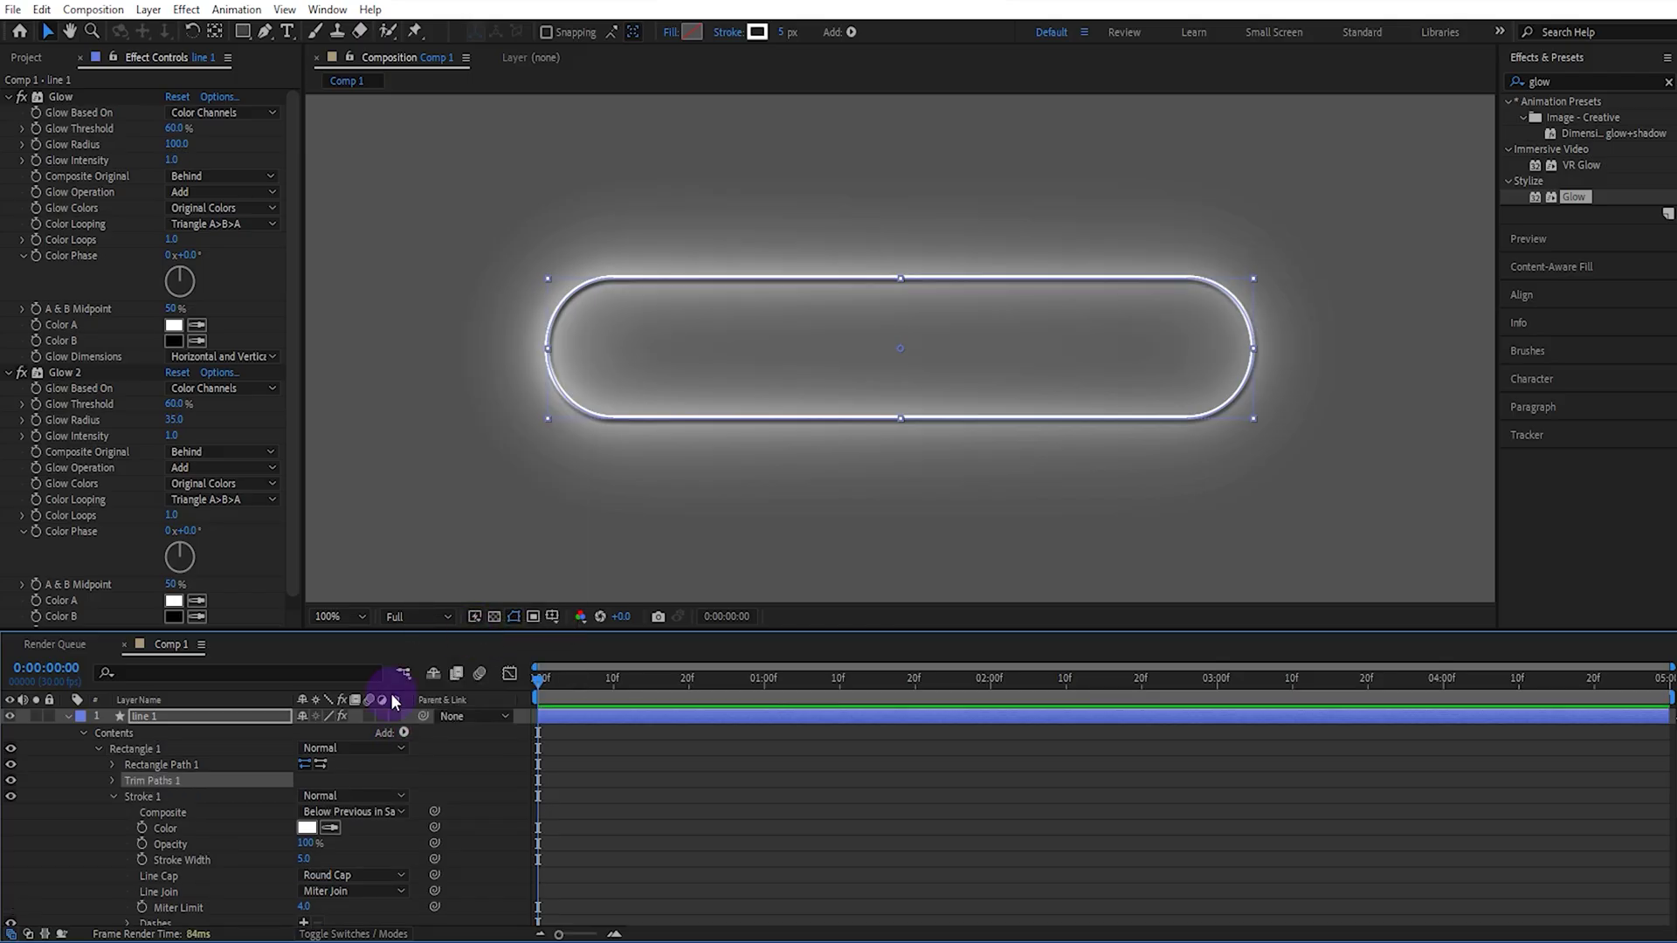
left_click(112, 796)
left_click(112, 781)
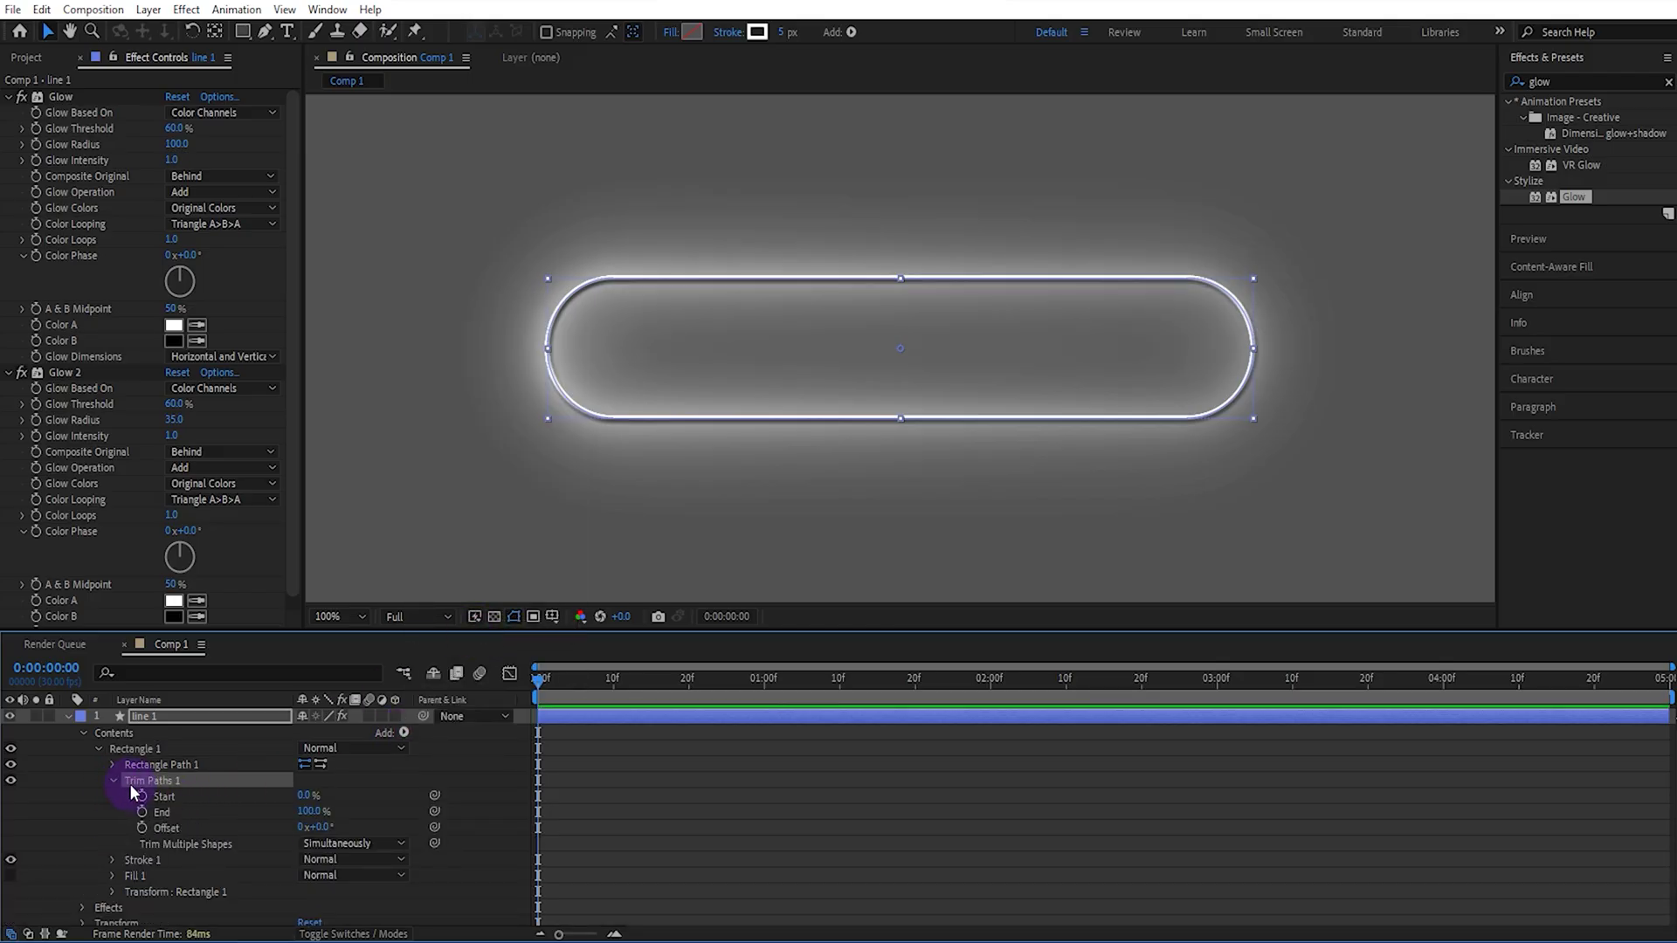
left_click(142, 828)
left_click_drag(1644, 694, 1662, 695)
left_click(298, 828)
type("2")
key("Return")
Step: Set line 1's stroke colour to yellow (FFCC00)
left_click(236, 722)
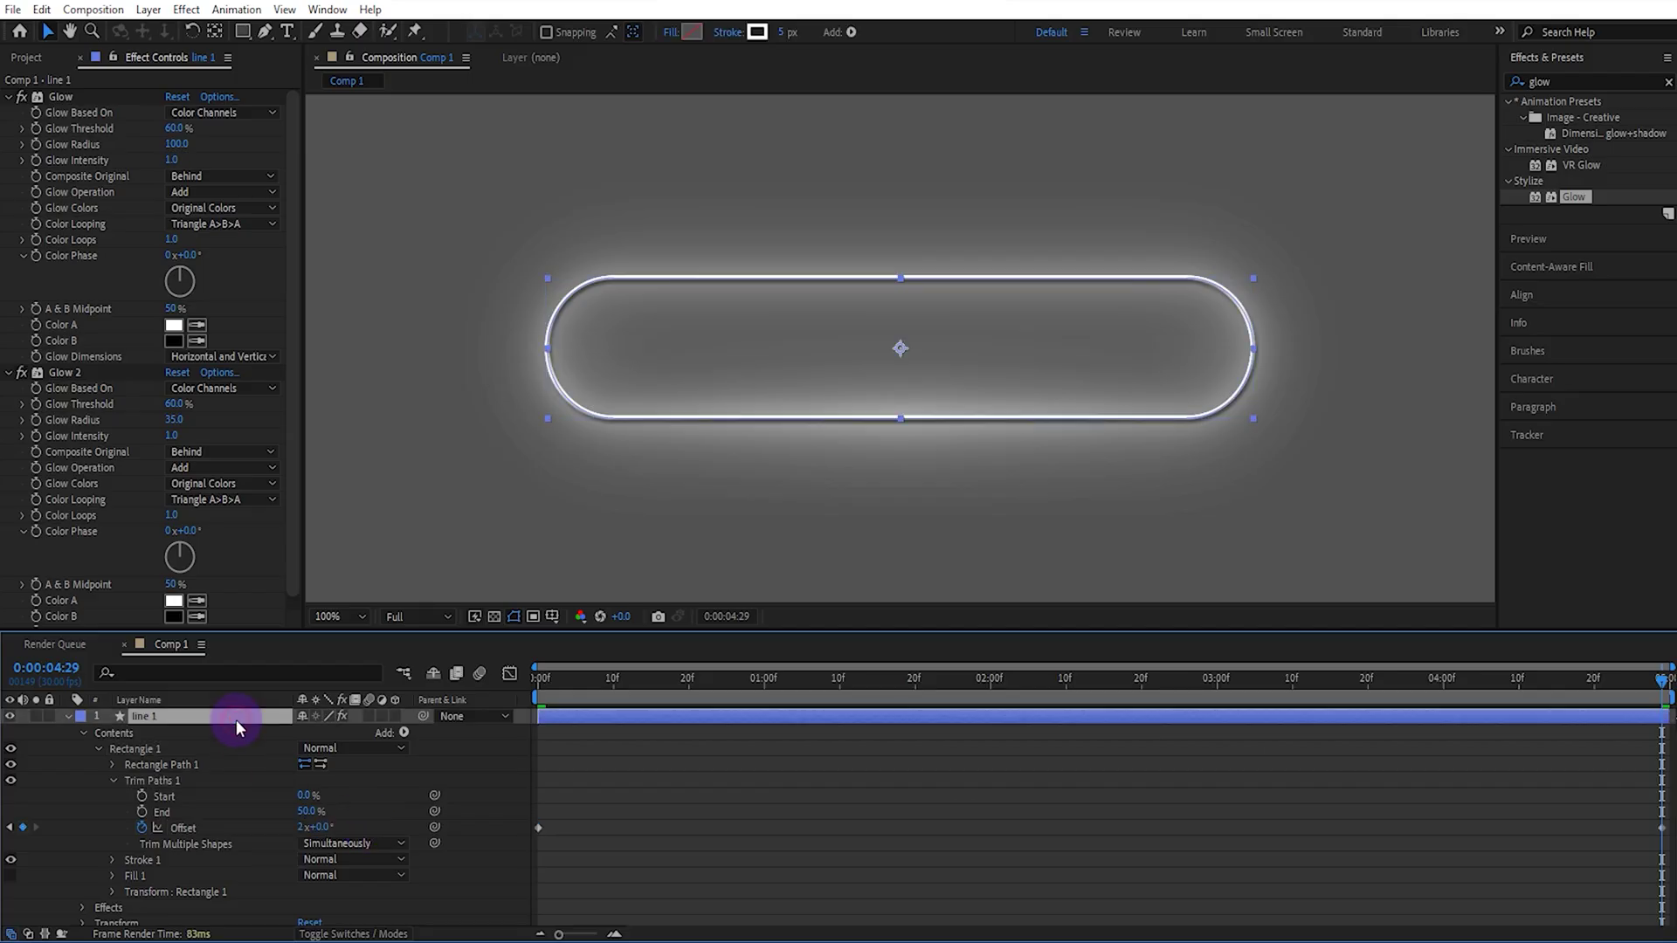
left_click(758, 32)
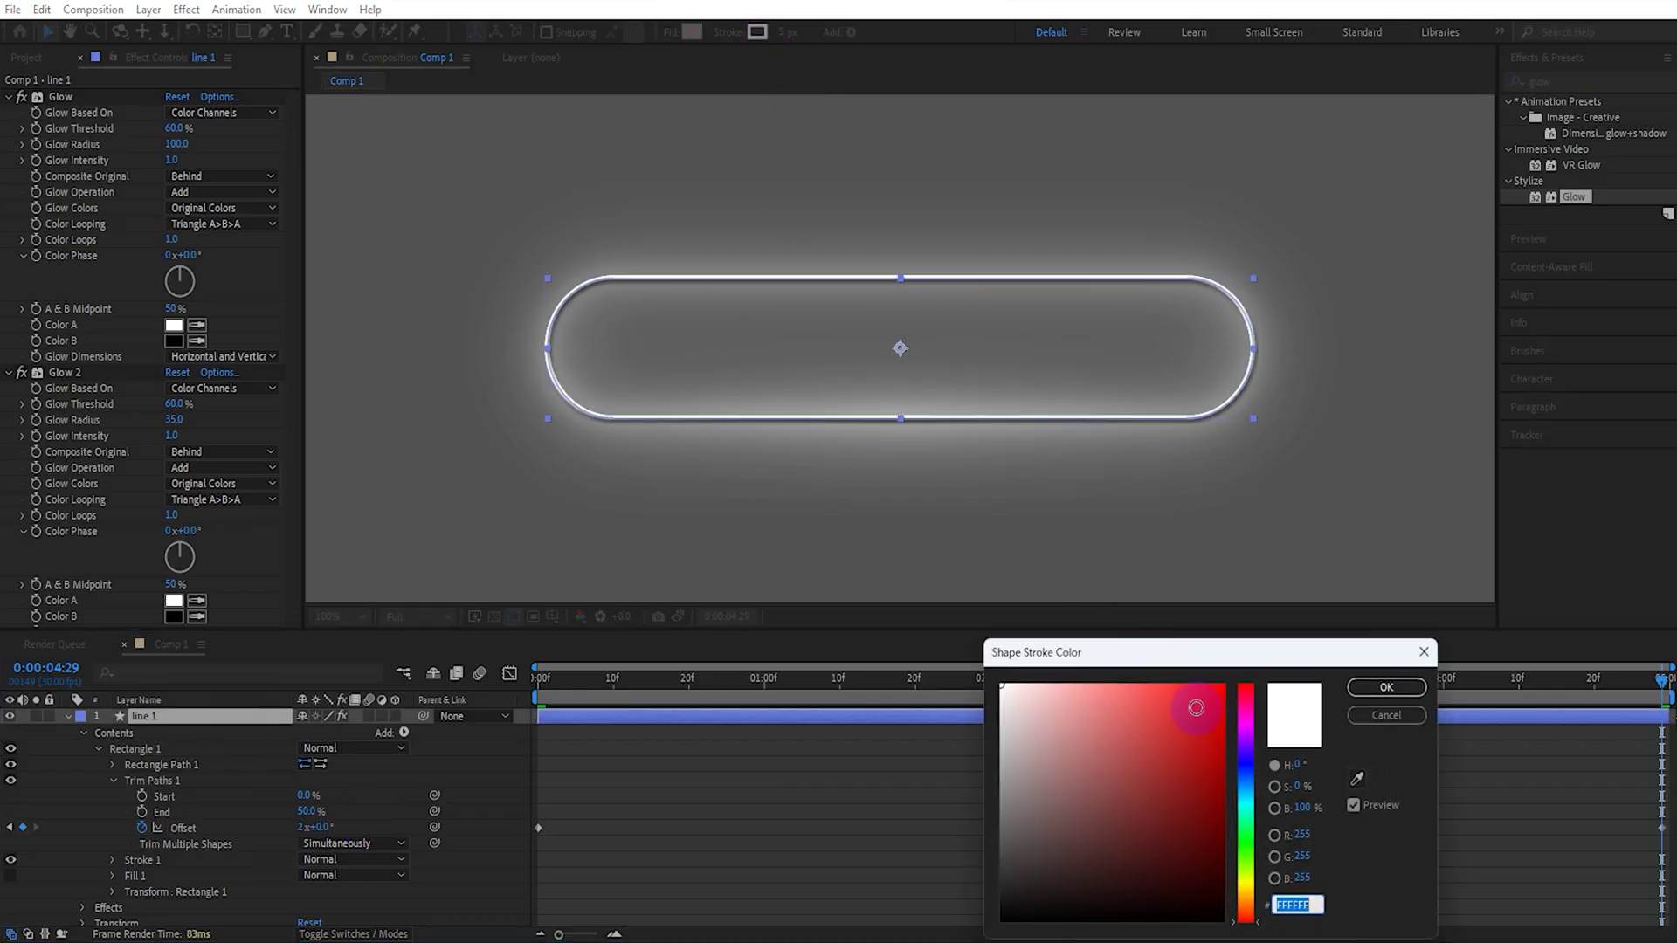
left_click(1222, 686)
left_click(1249, 891)
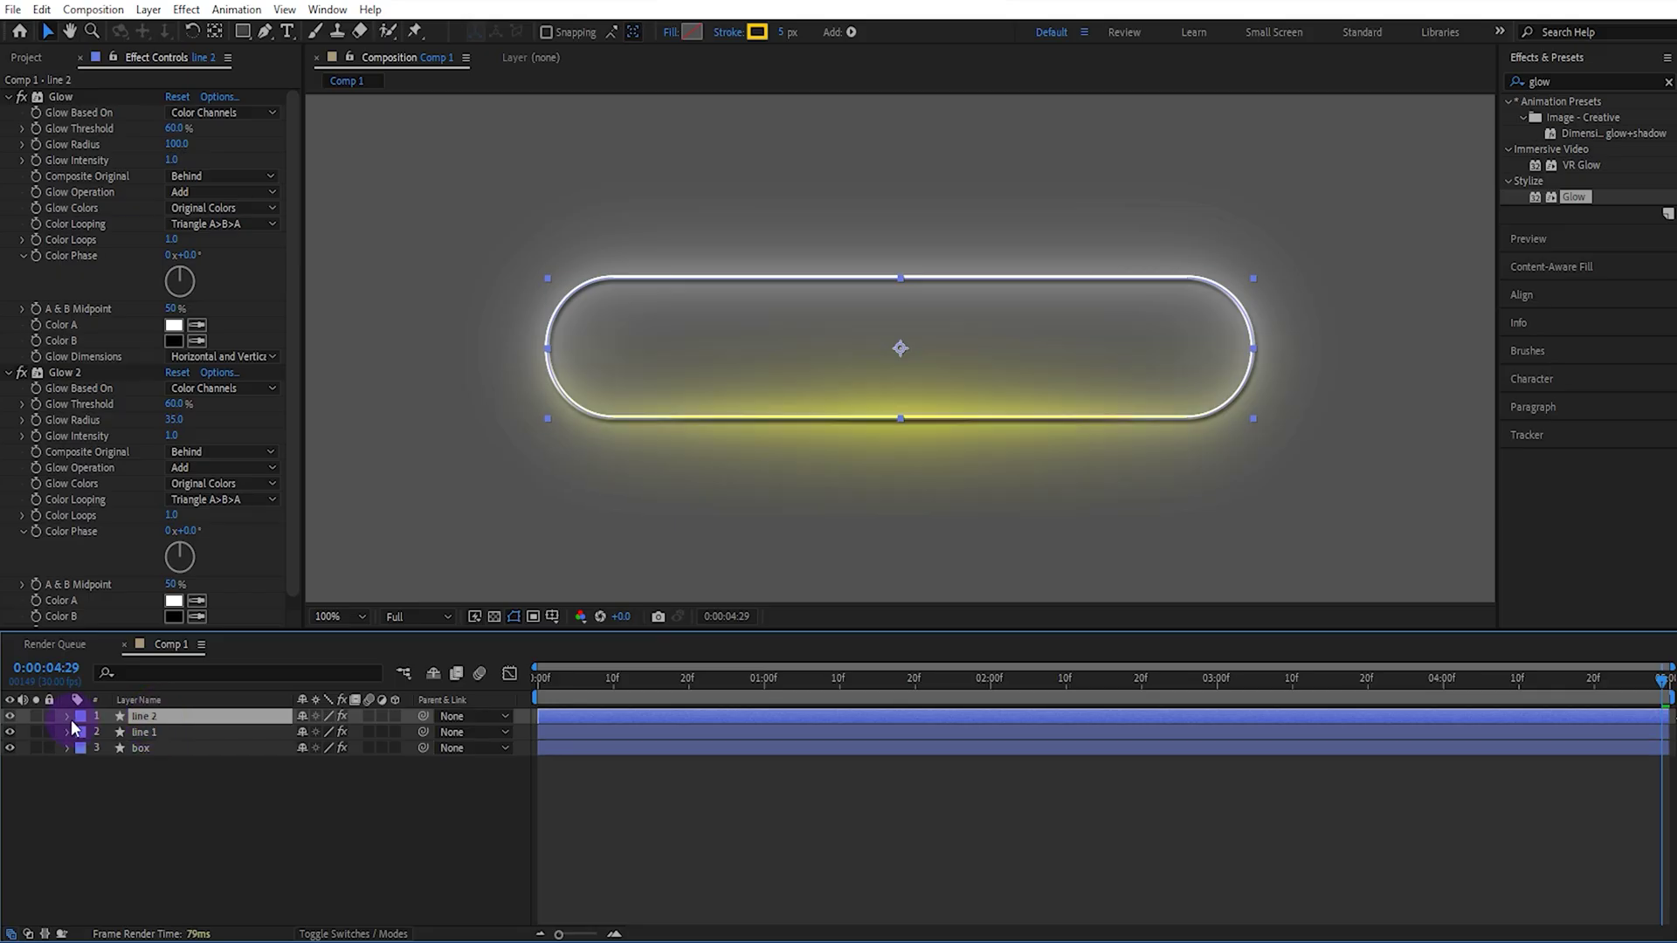
Step: Keyframe line 2's Trim Paths Offset from 0° at the start to 2x+120° at the end
left_click(67, 717)
left_click(83, 734)
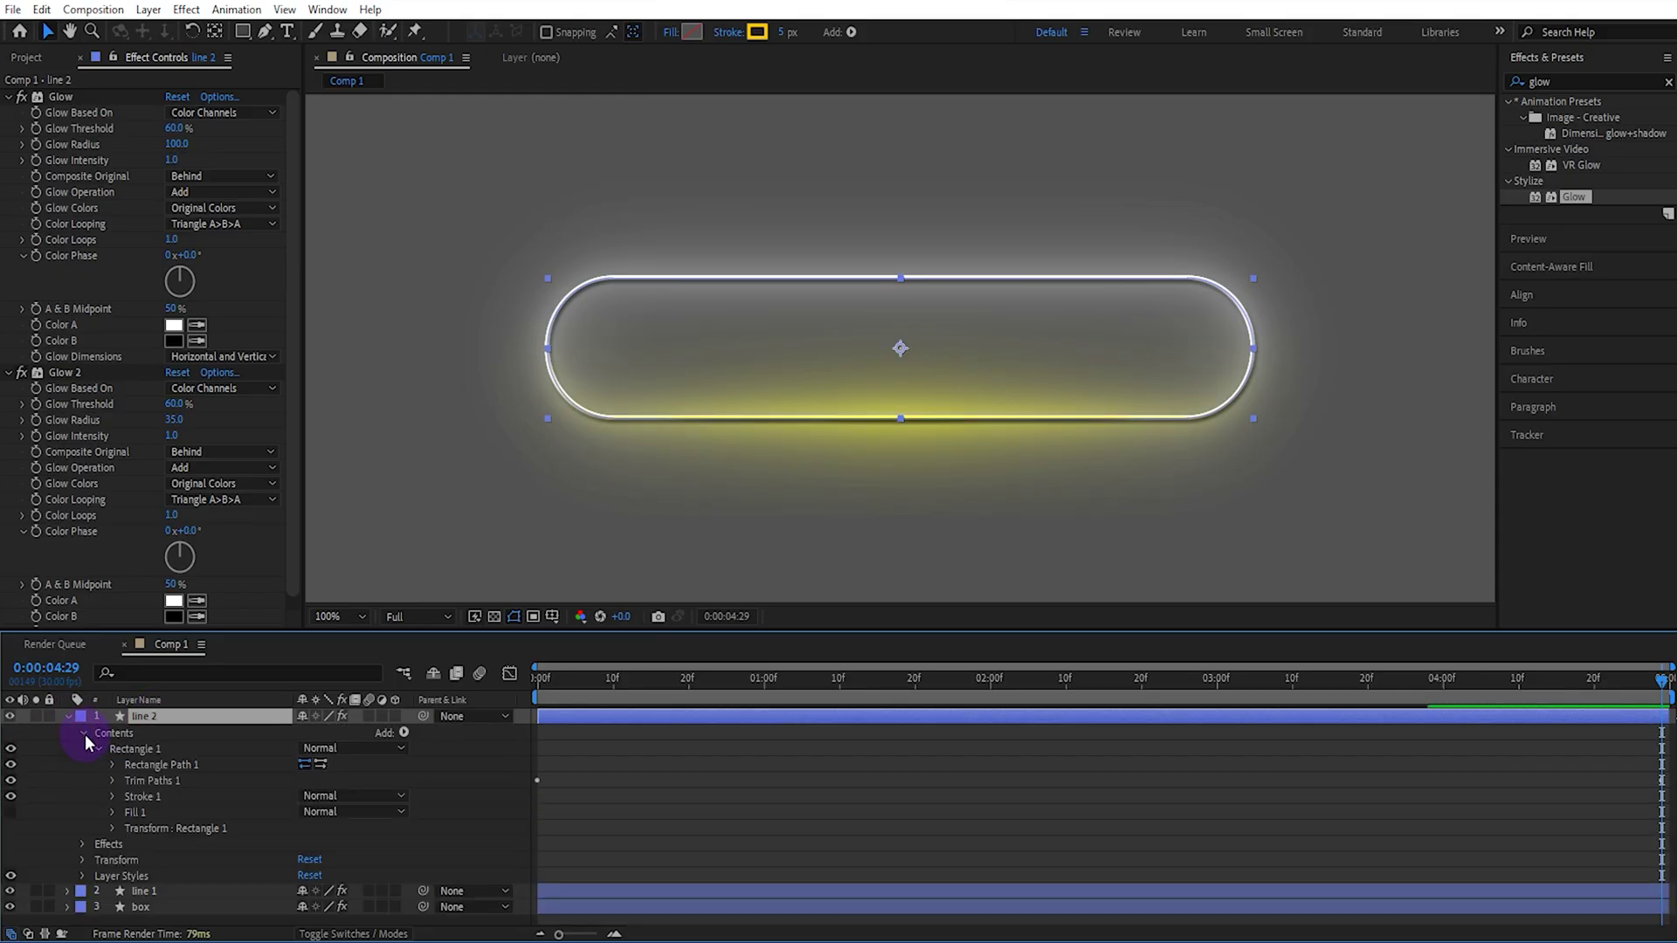
left_click(113, 779)
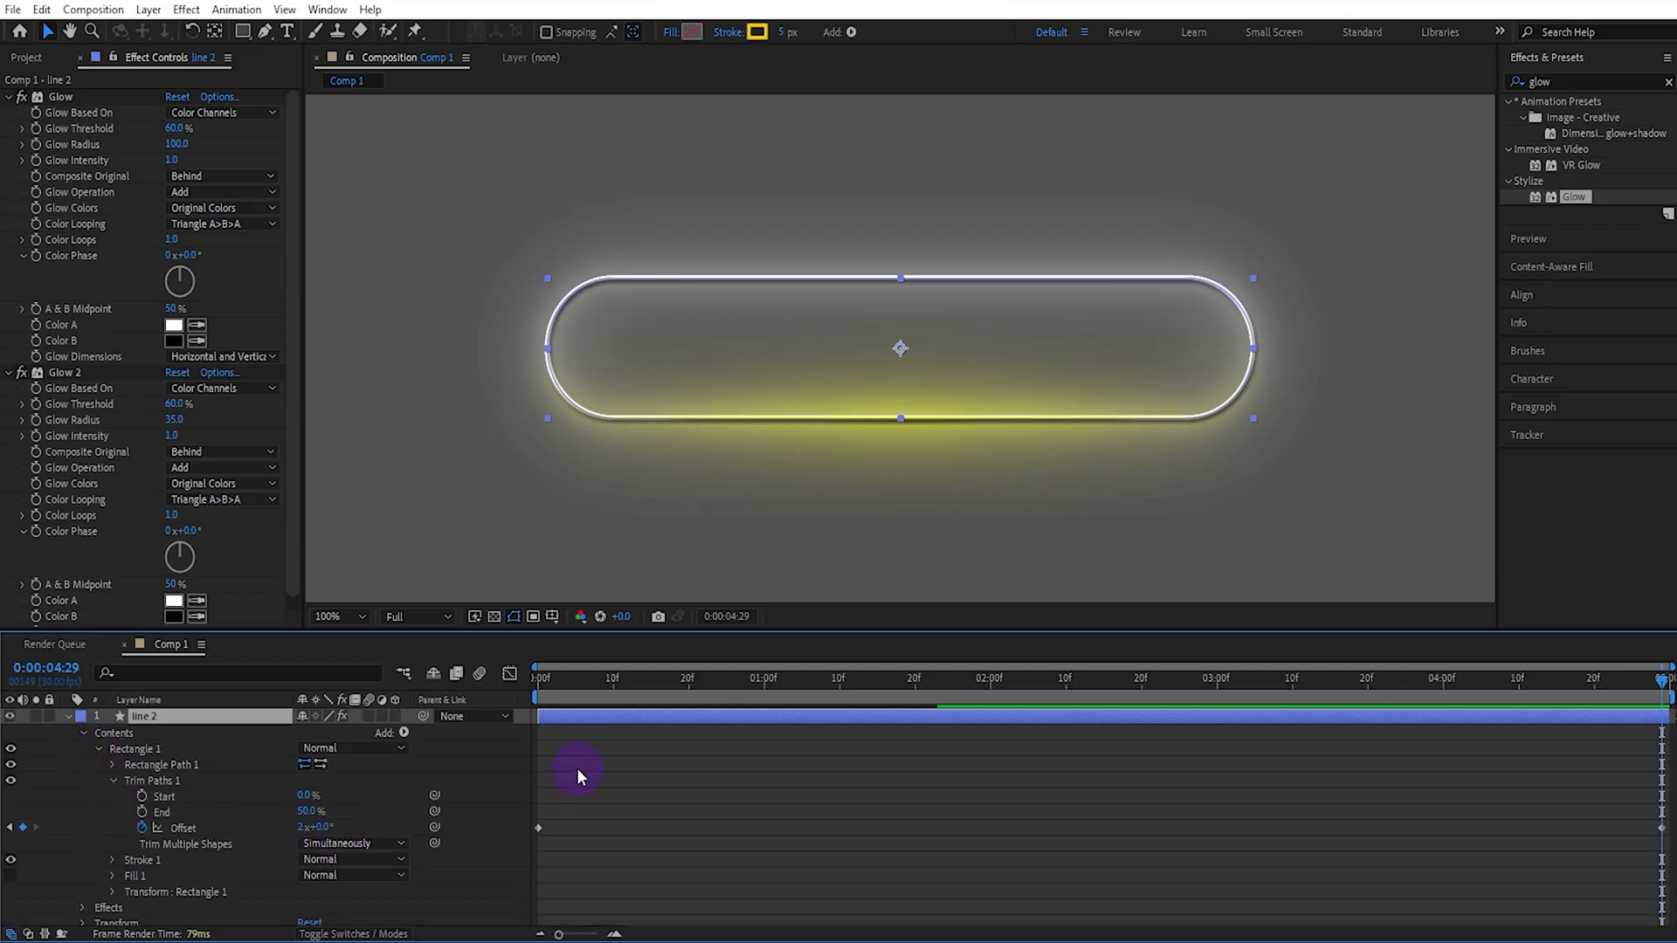
key("Home")
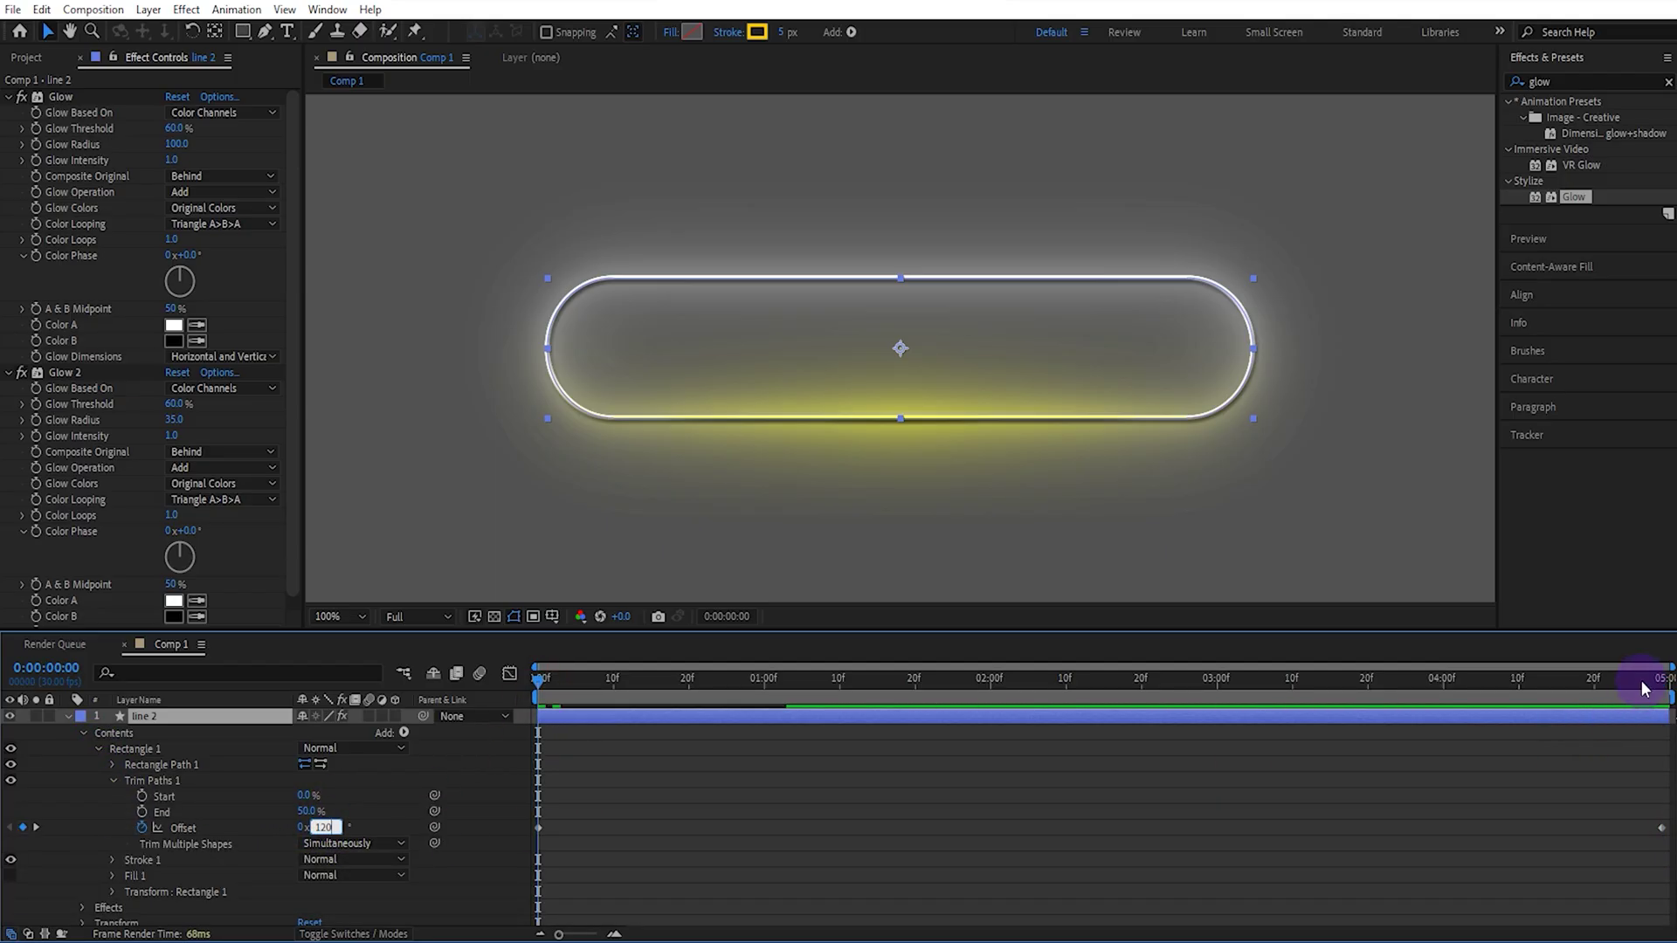
key("Return")
key("End")
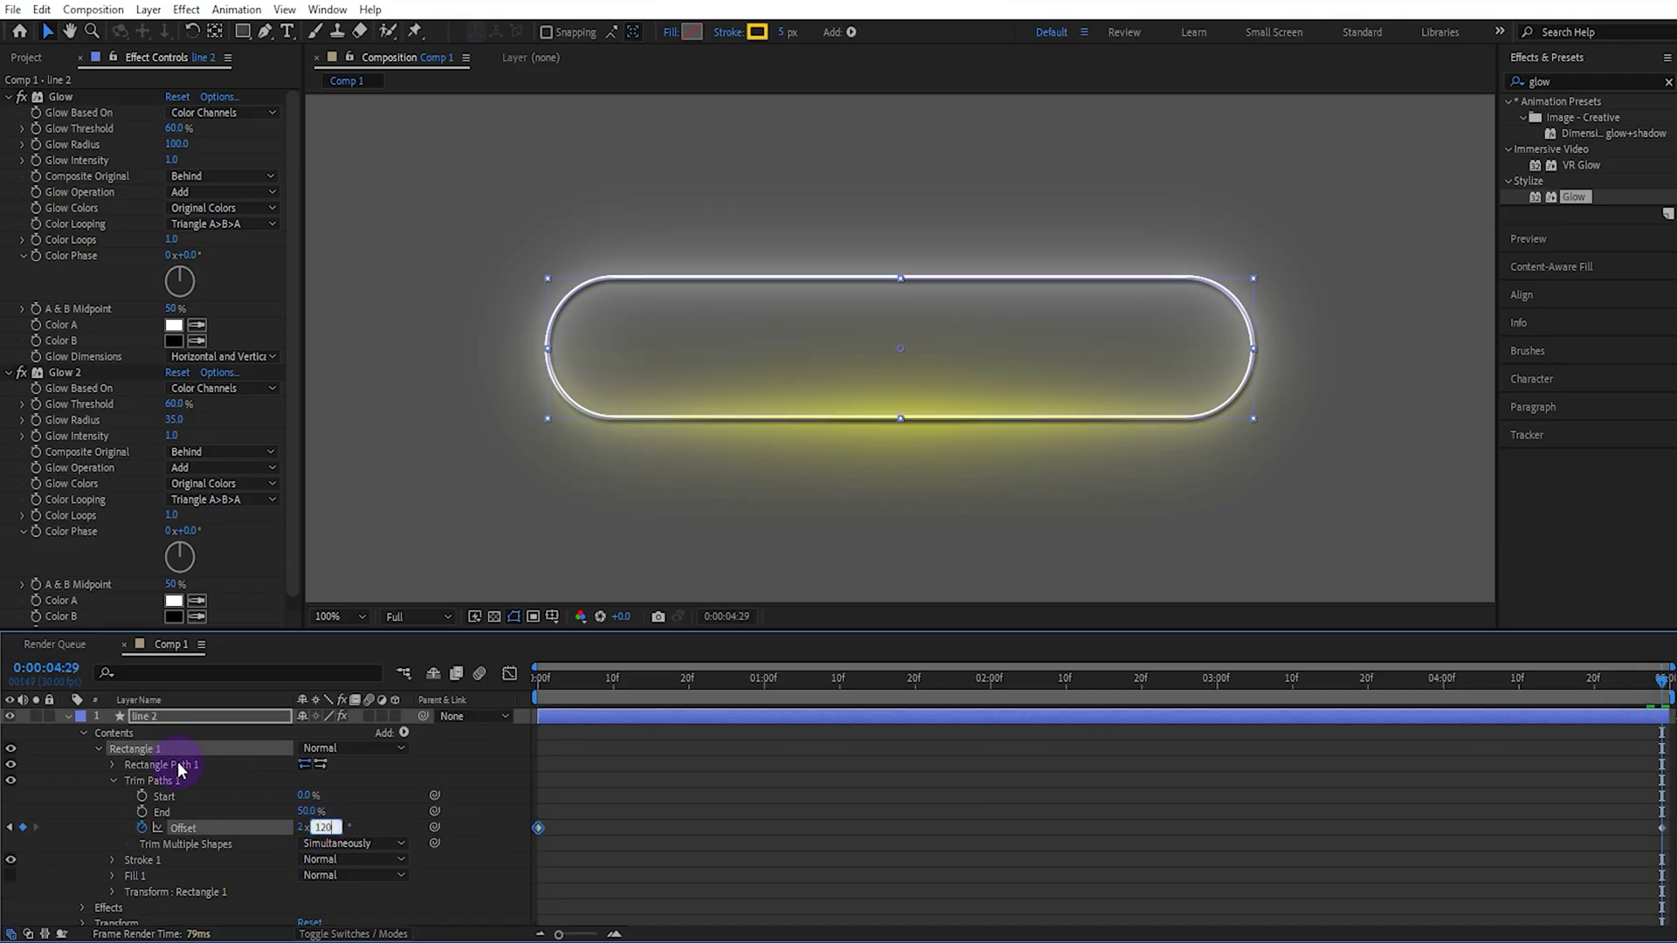
left_click(201, 718)
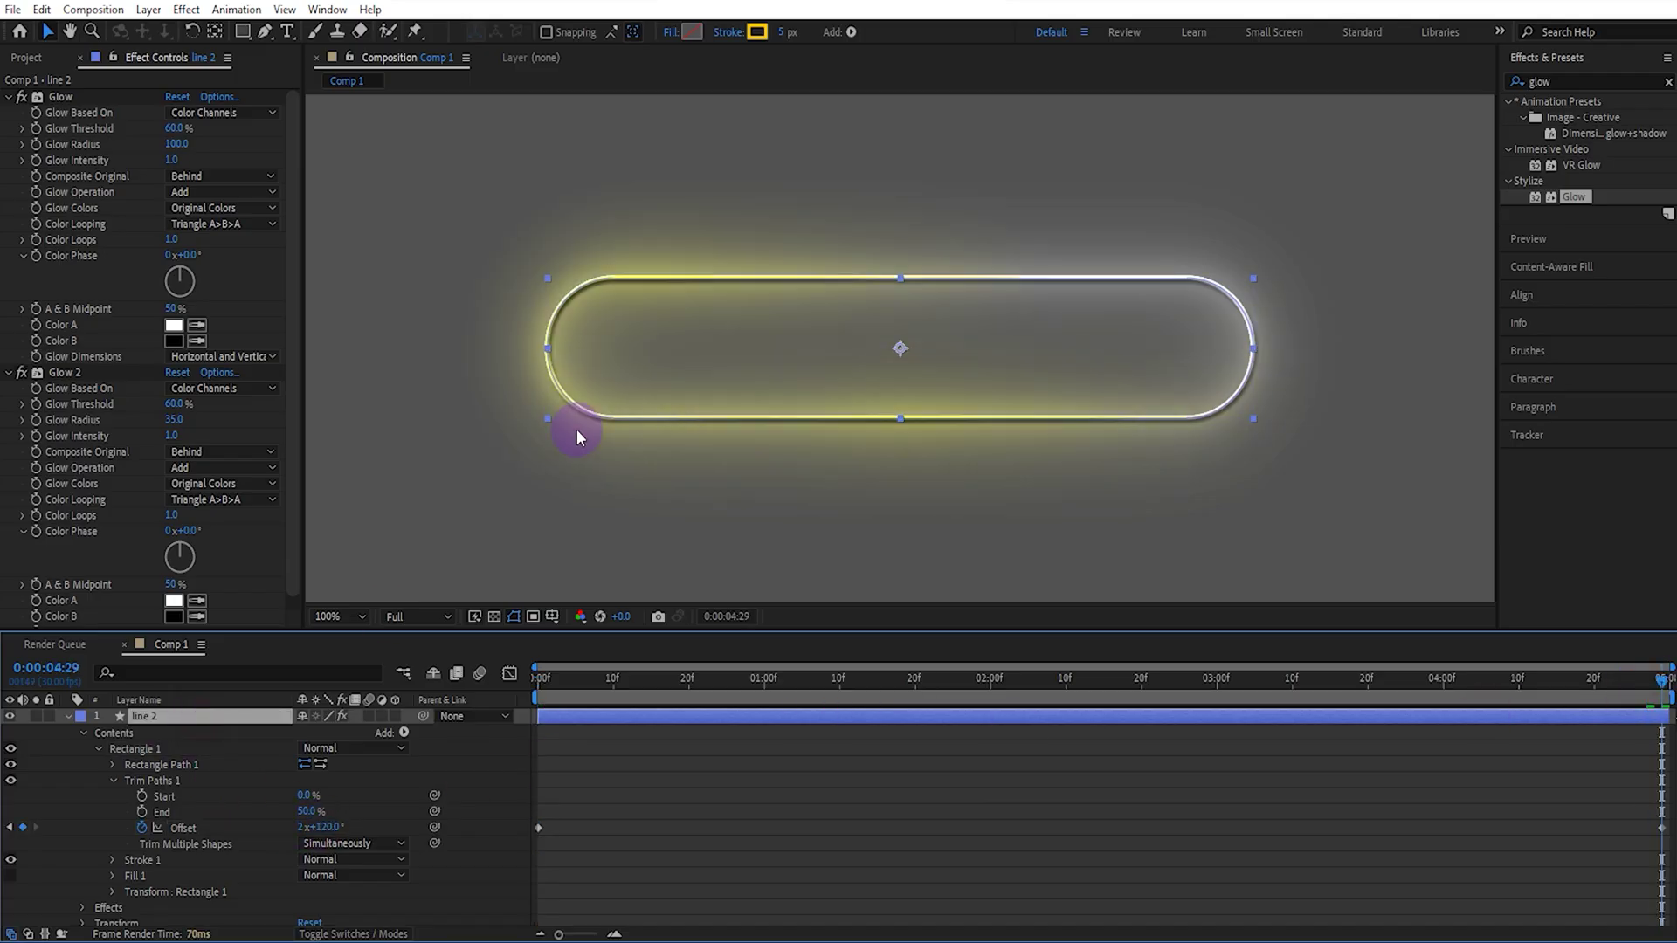
Step: Change line 2's stroke colour to green (1EFF00)
left_click(756, 32)
left_click_drag(1247, 741, 1249, 848)
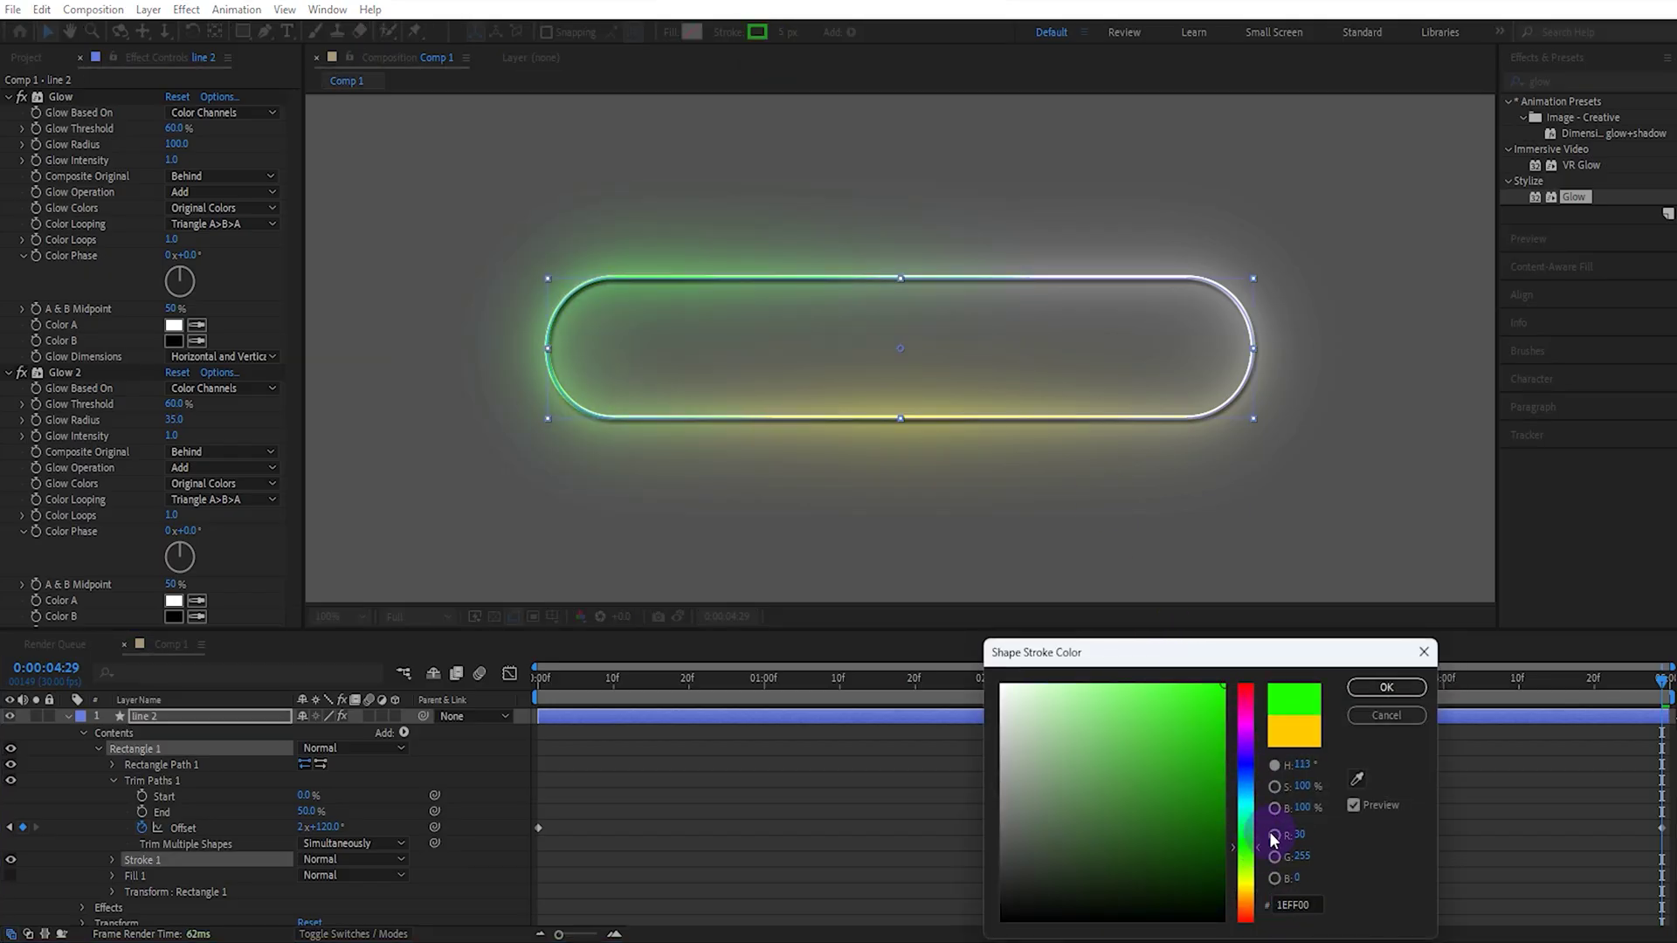
left_click(1397, 688)
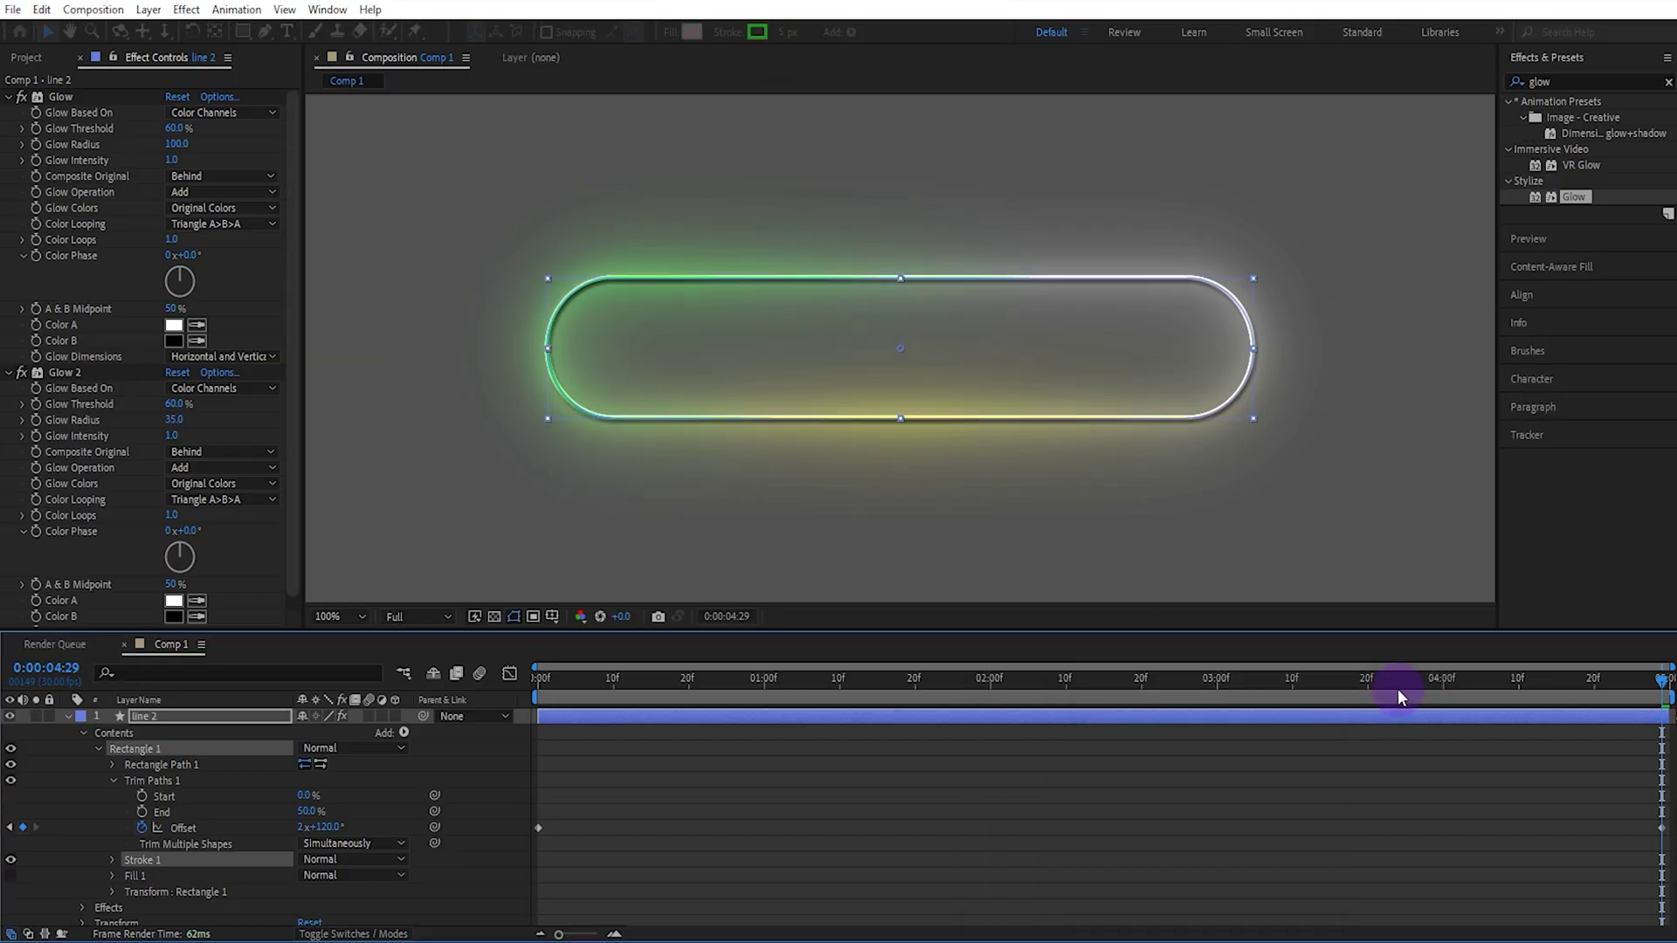
Step: Duplicate line 2 as line 3 and set its starting Trim Paths Offset keyframe to 240°
left_click(65, 716)
key("ctrl+d")
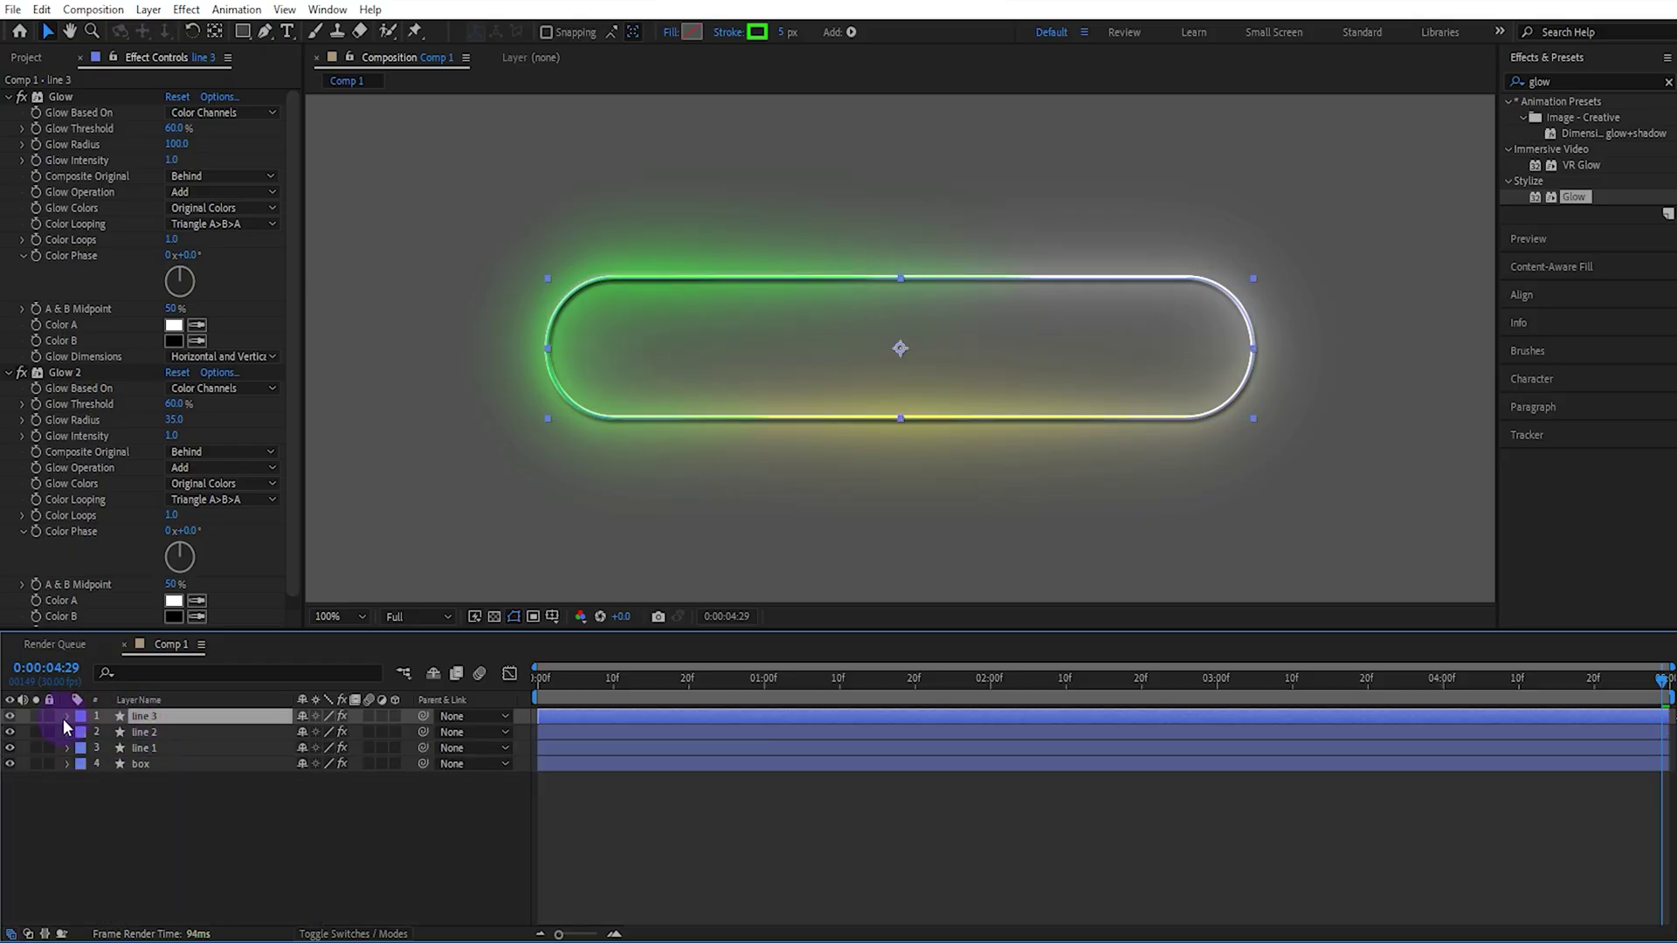
left_click(67, 717)
left_click(83, 733)
left_click(99, 748)
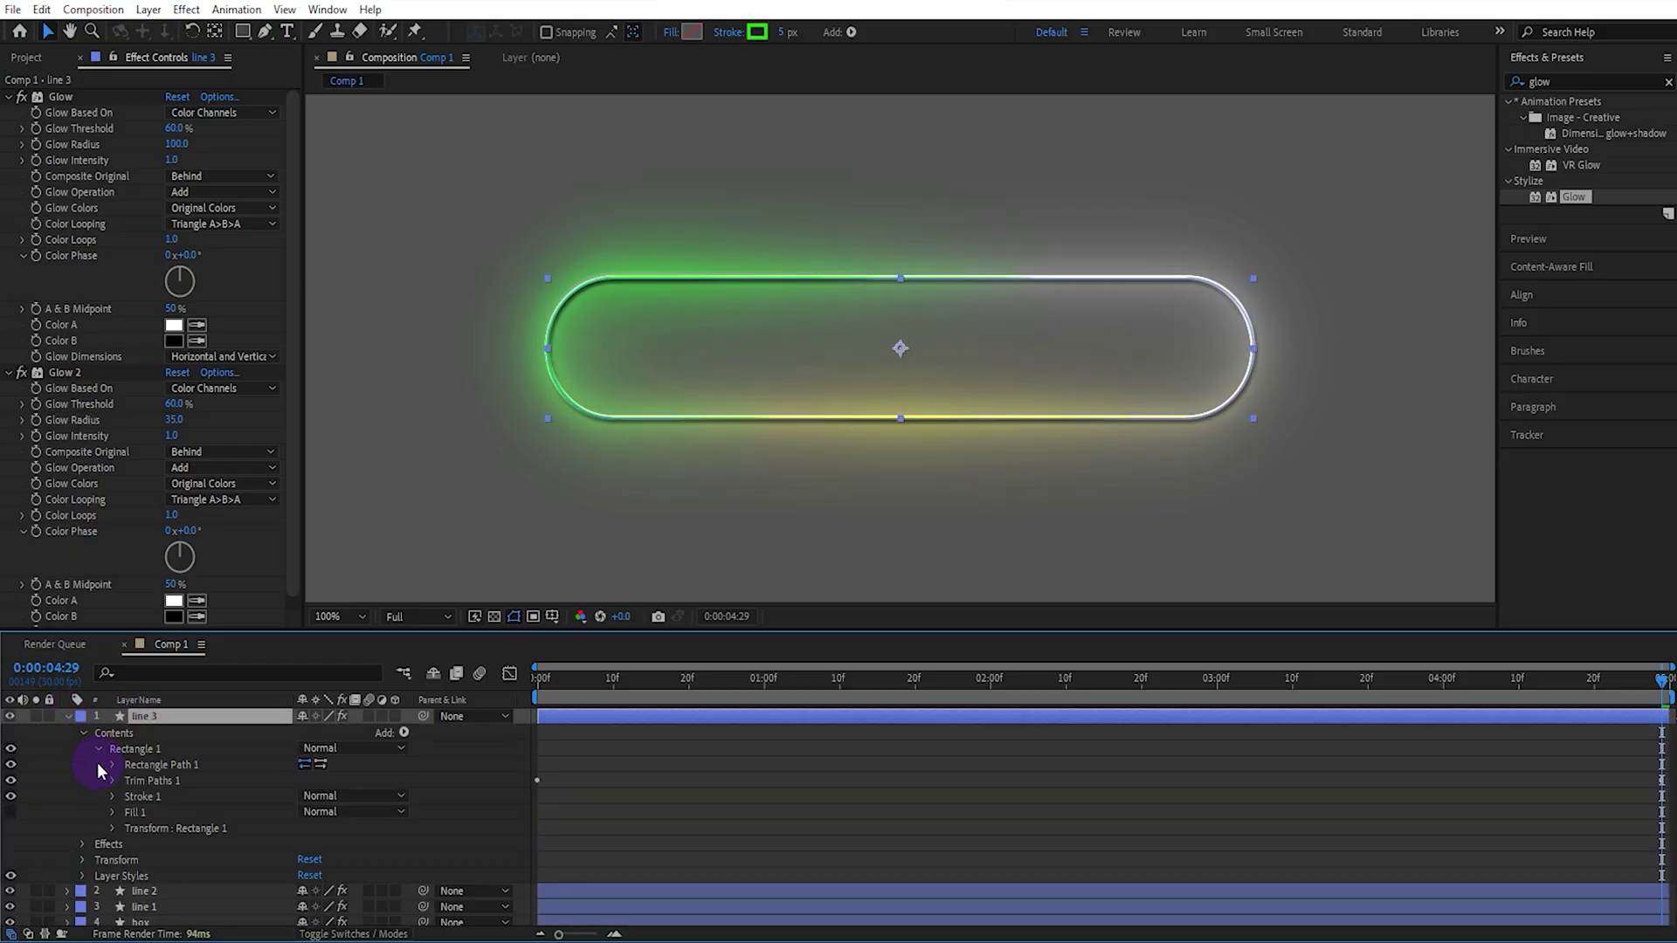
left_click(111, 781)
left_click(326, 826)
left_click(542, 681)
left_click(364, 814)
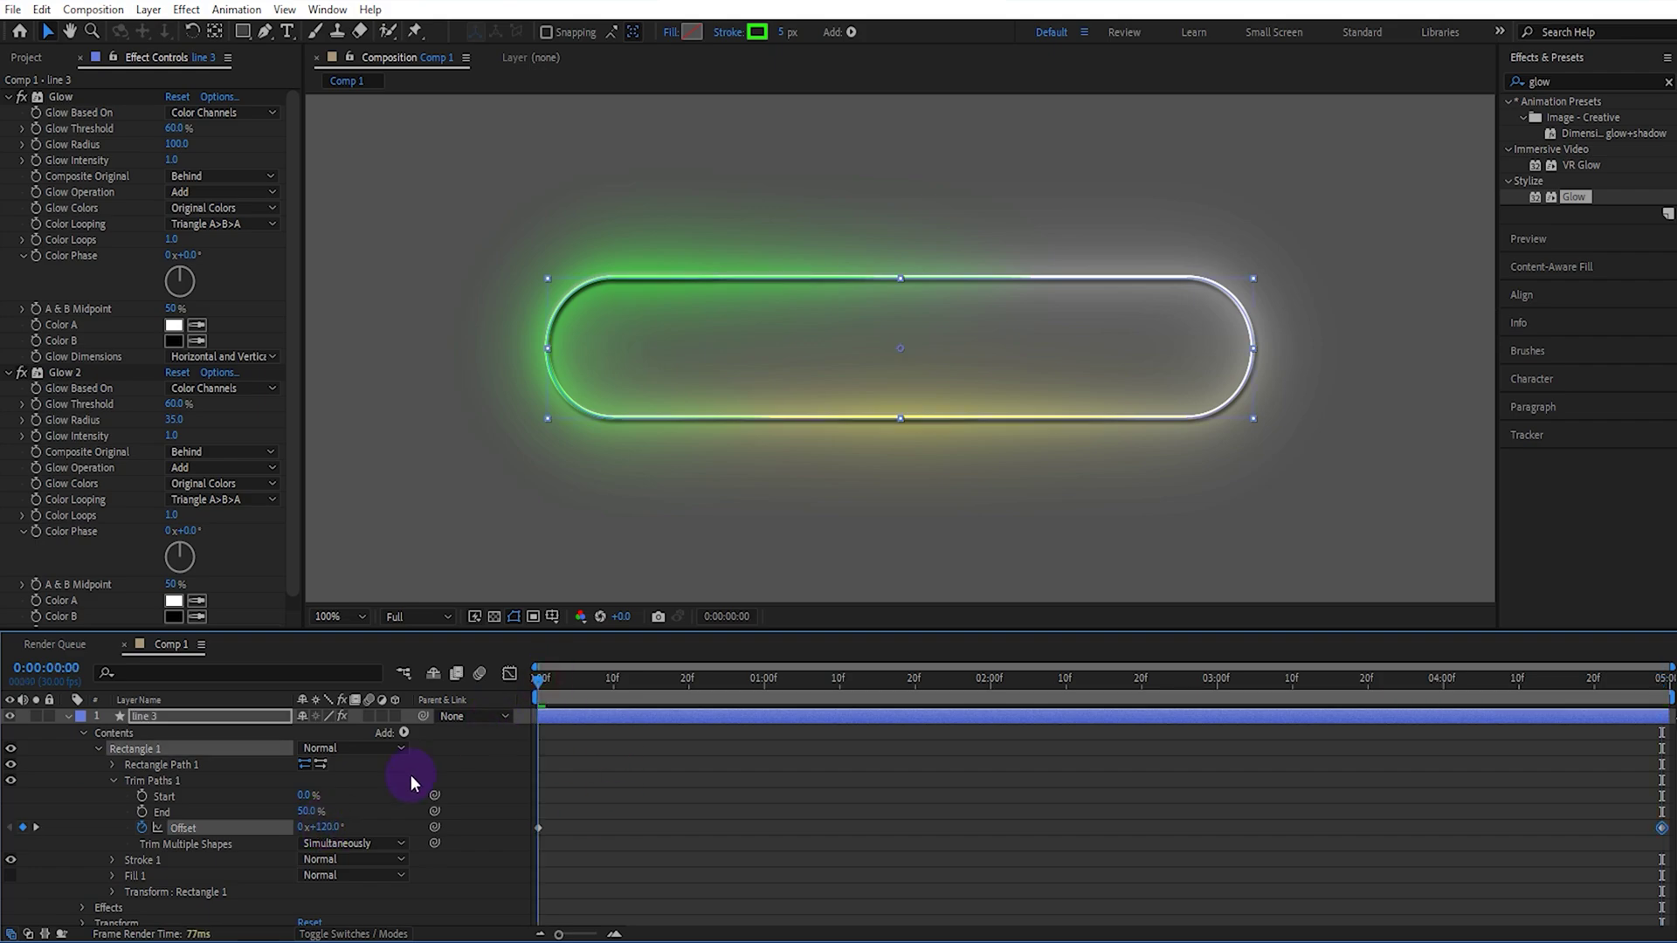
left_click(255, 718)
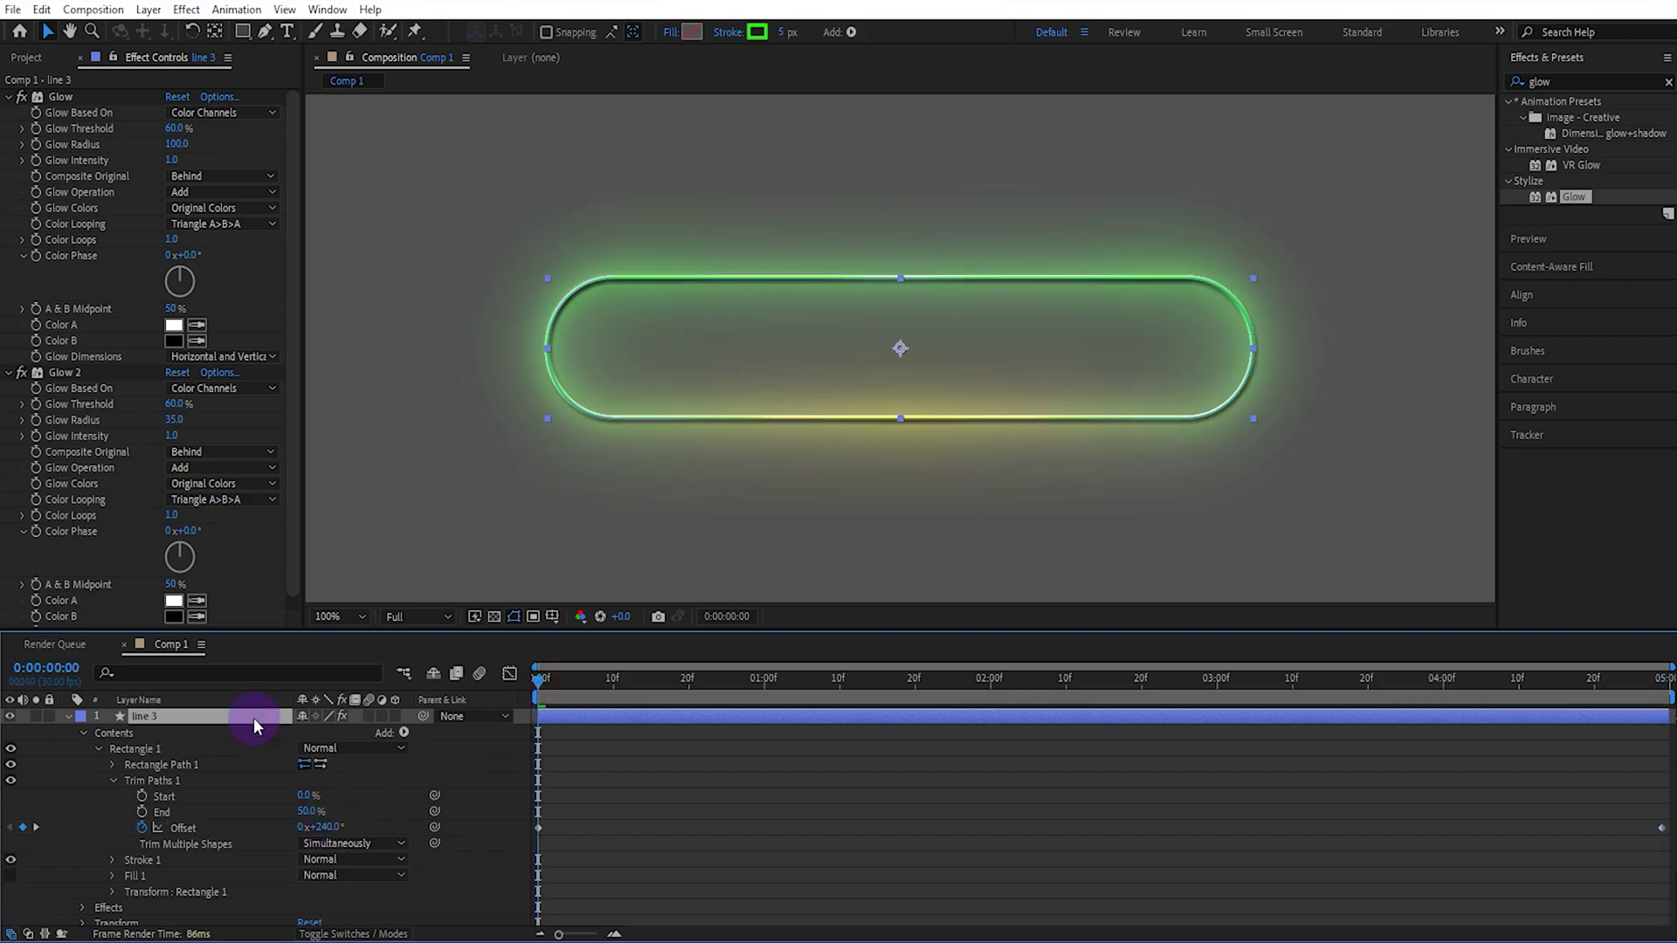
Step: Make line 3's stroke cyan and preview the three animated glowing lines
left_click(760, 35)
left_click(1248, 810)
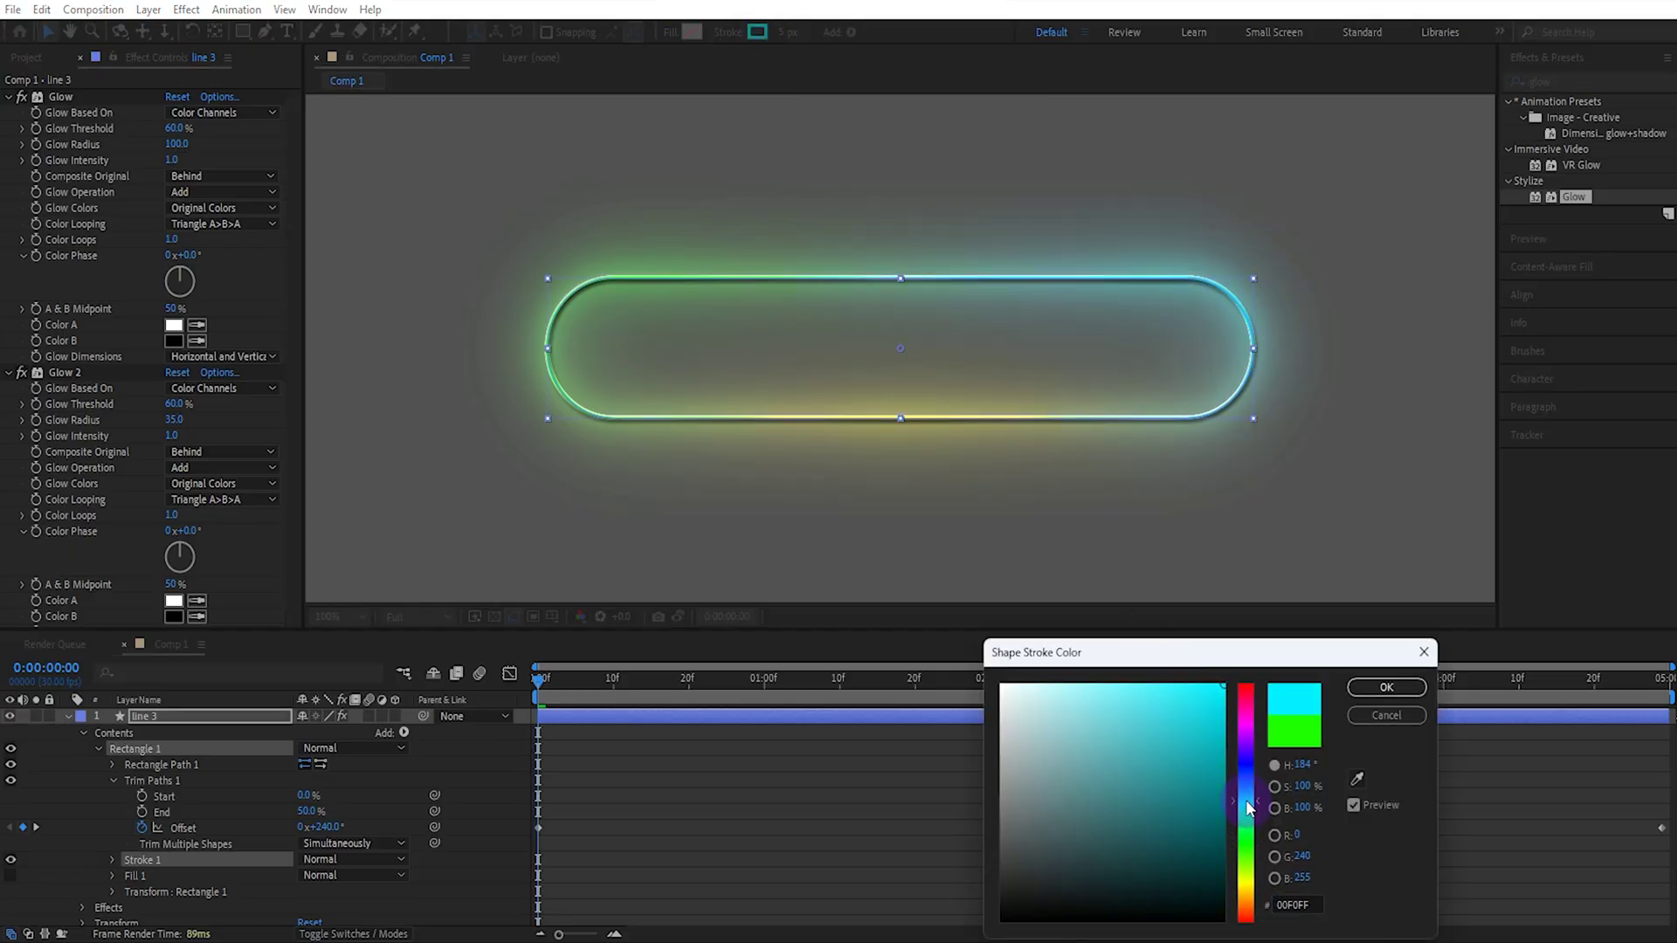
left_click(1389, 687)
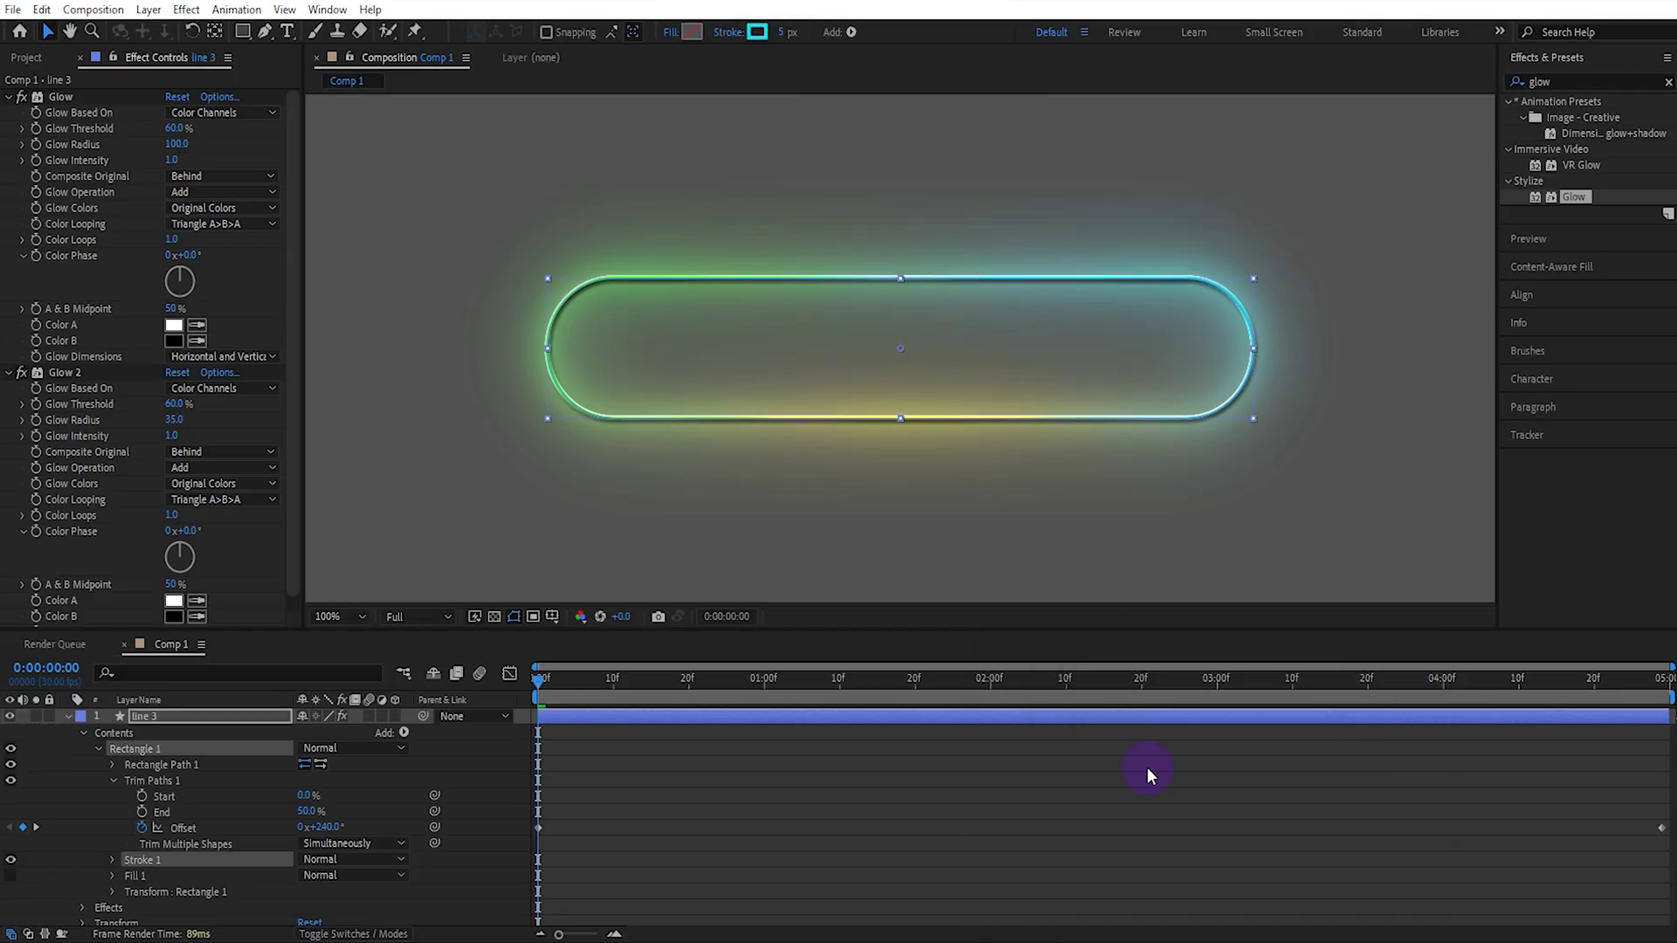
left_click(65, 716)
key("space")
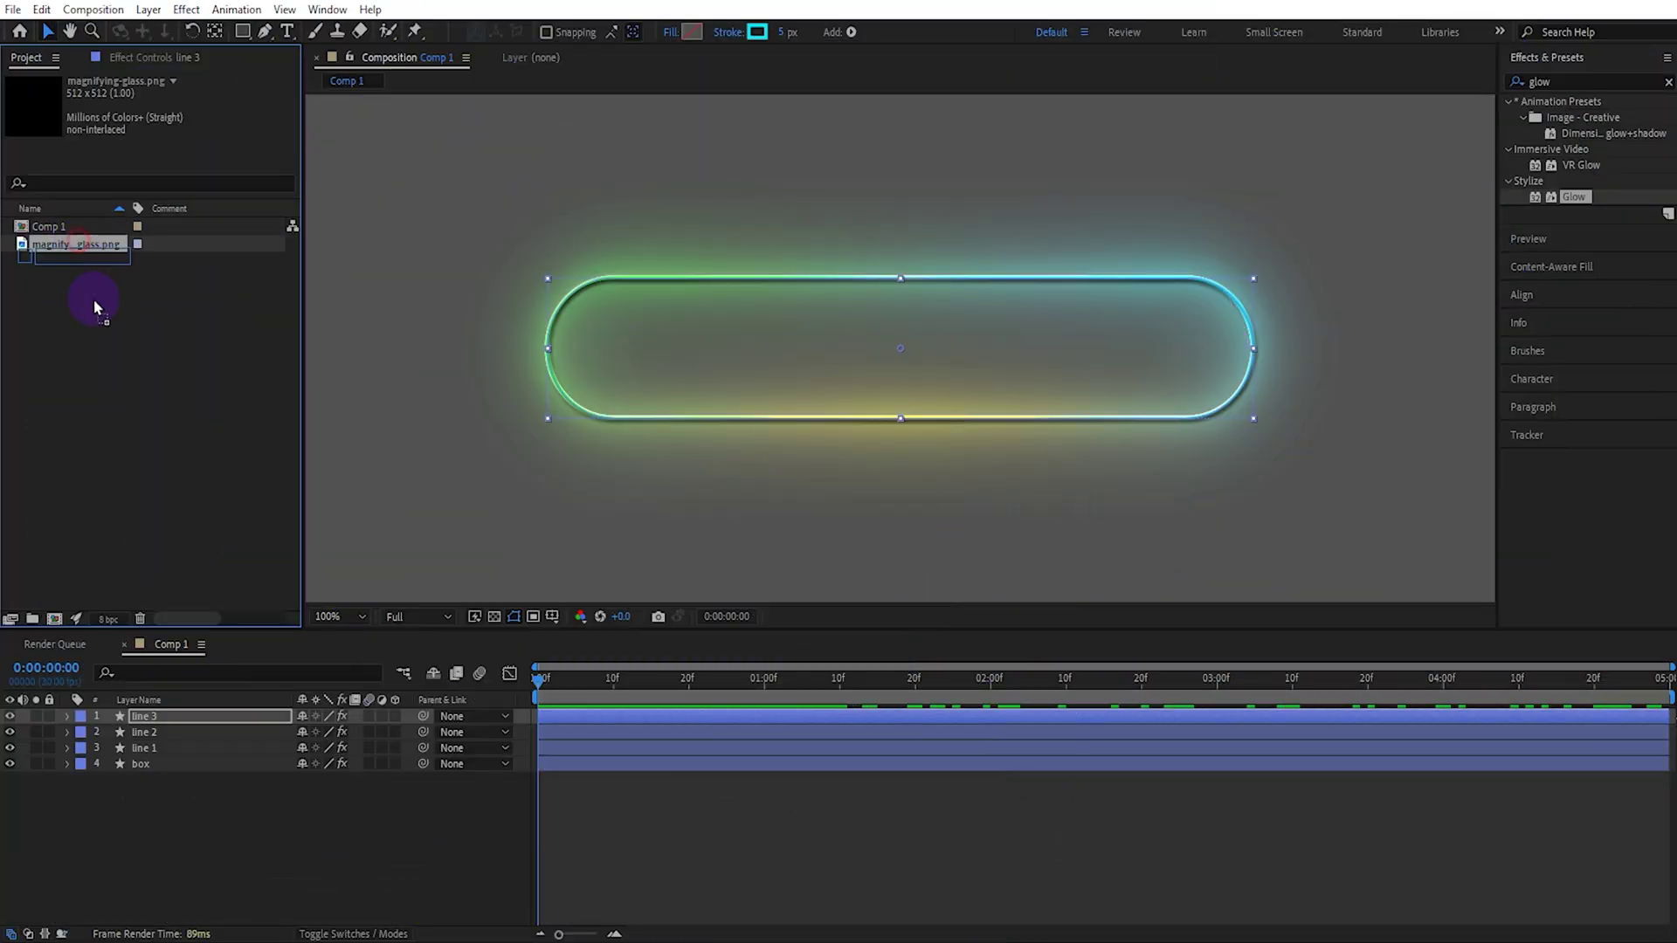
Step: Add magnifying-glass.png to the comp and scale it to 25%
left_click_drag(194, 709, 185, 711)
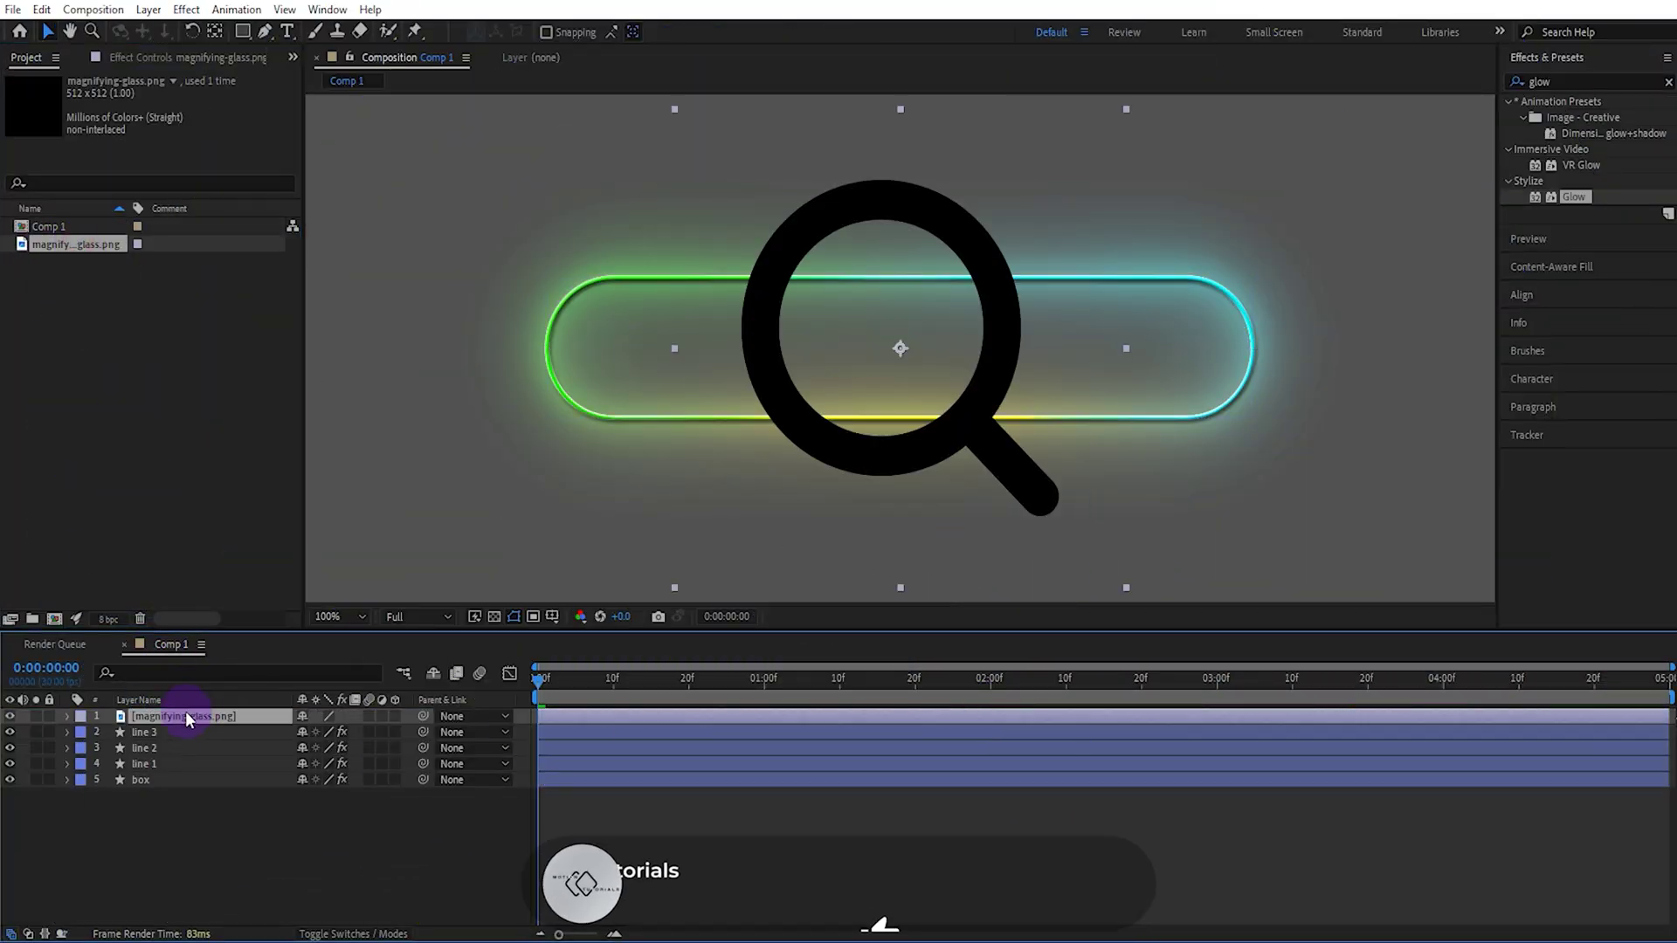
key("s")
left_click(350, 732)
type("25")
key("Return")
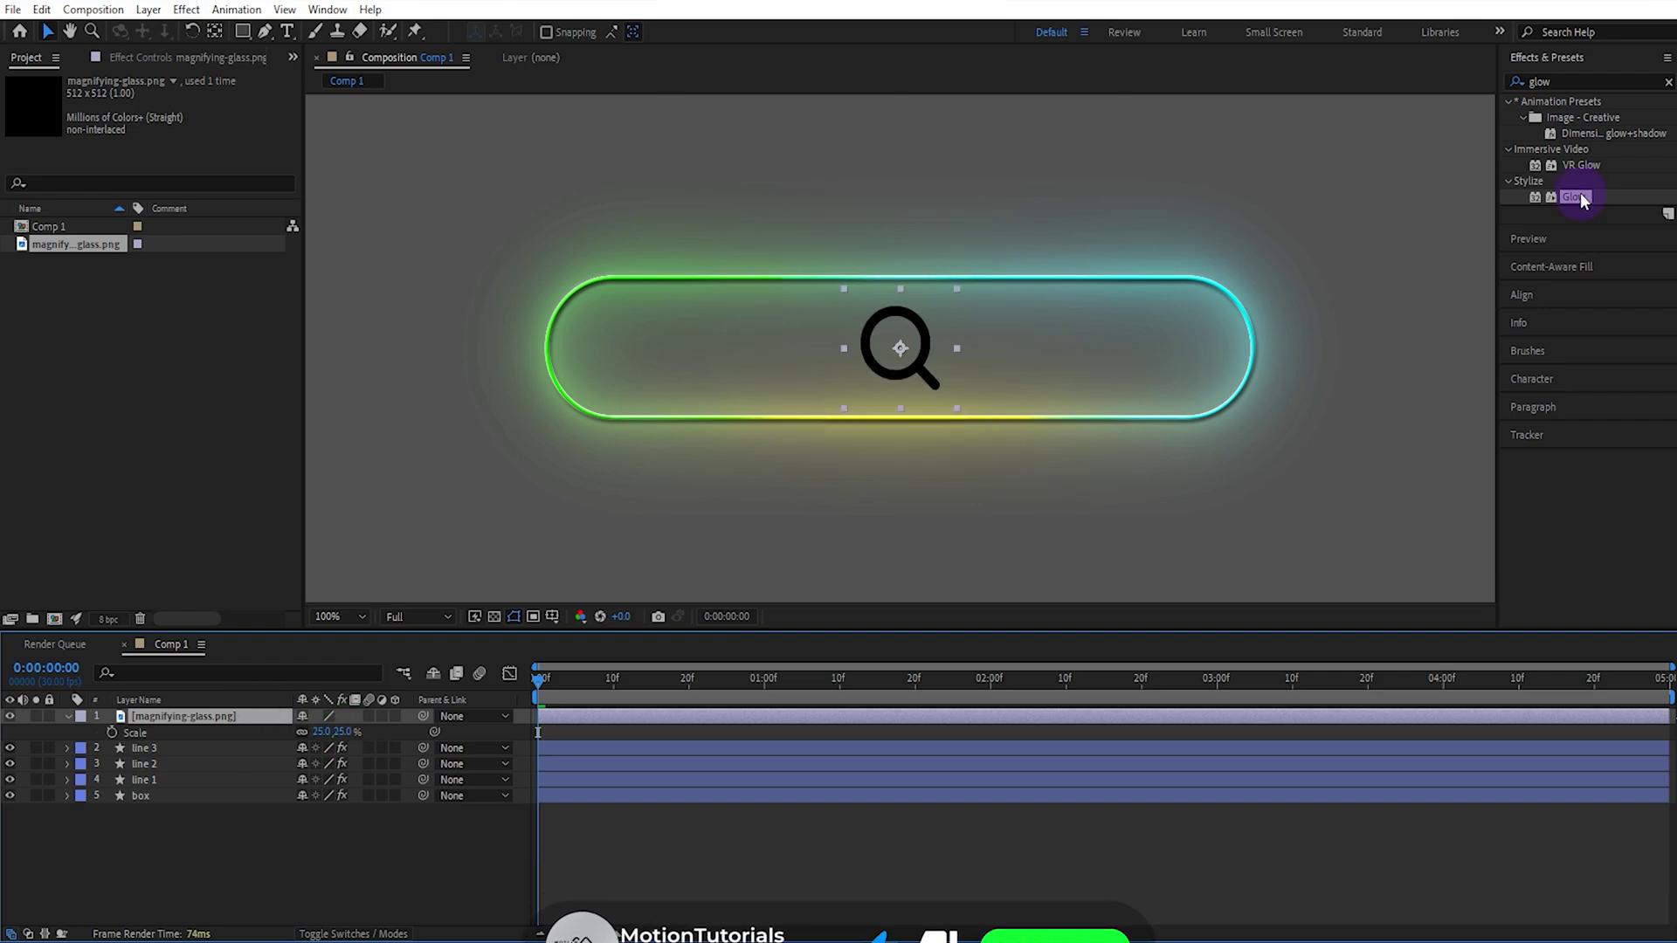
Step: Apply Glow and a white Fill effect to the magnifying glass
left_click_drag(1573, 196, 919, 348)
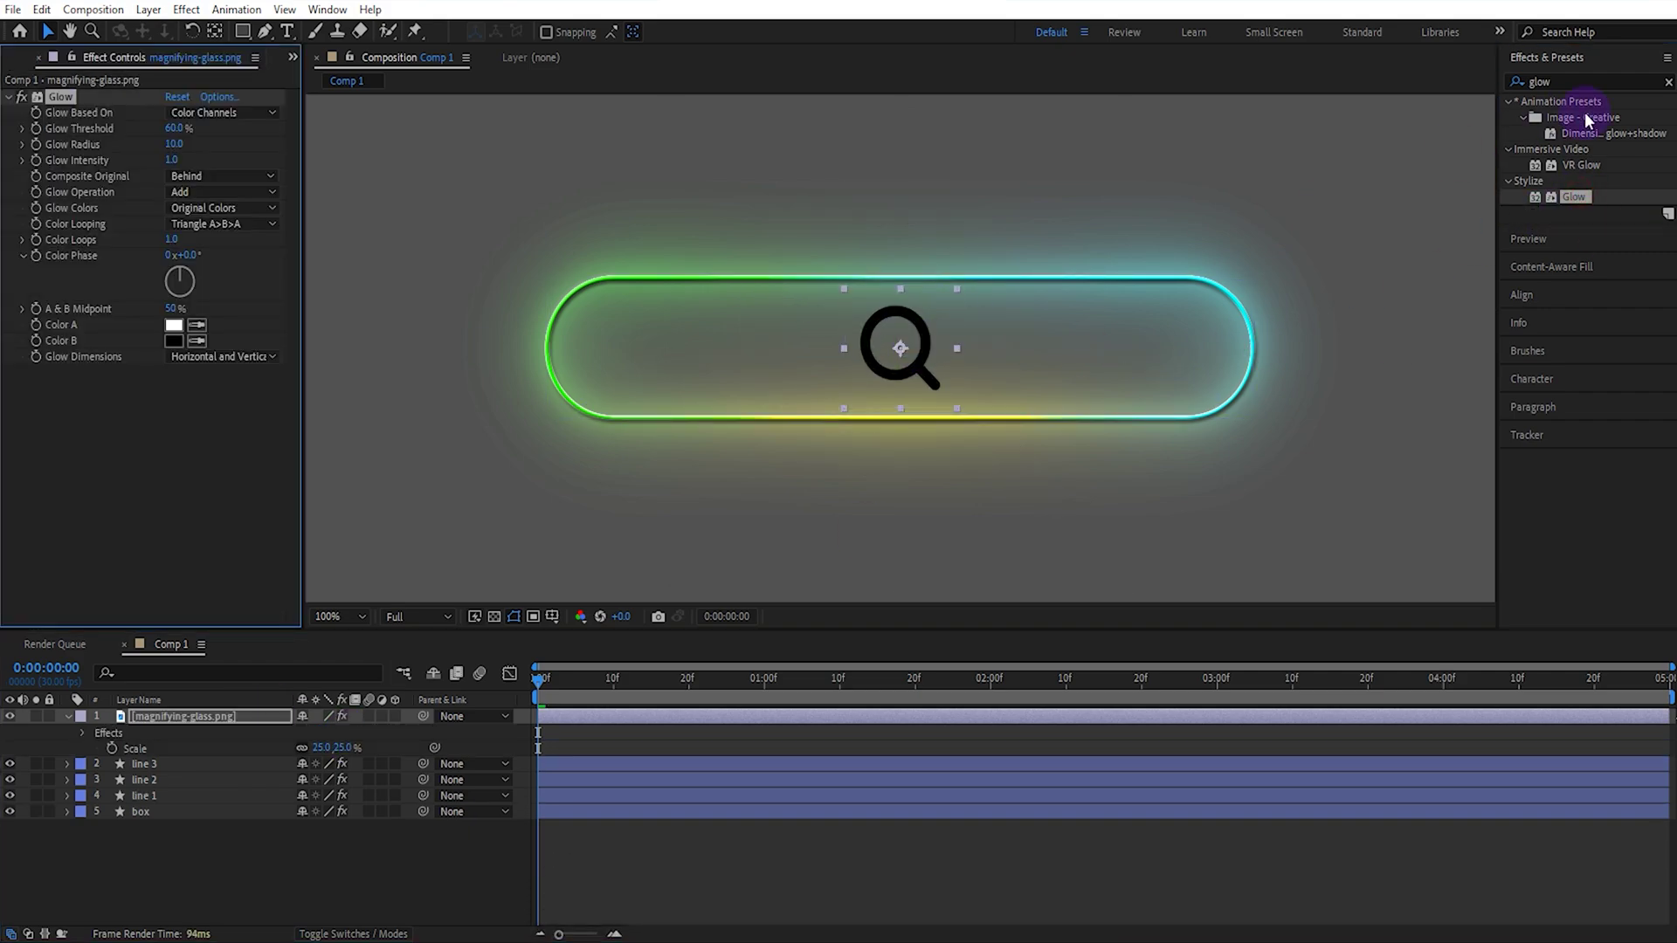
left_click(1668, 81)
type("fill")
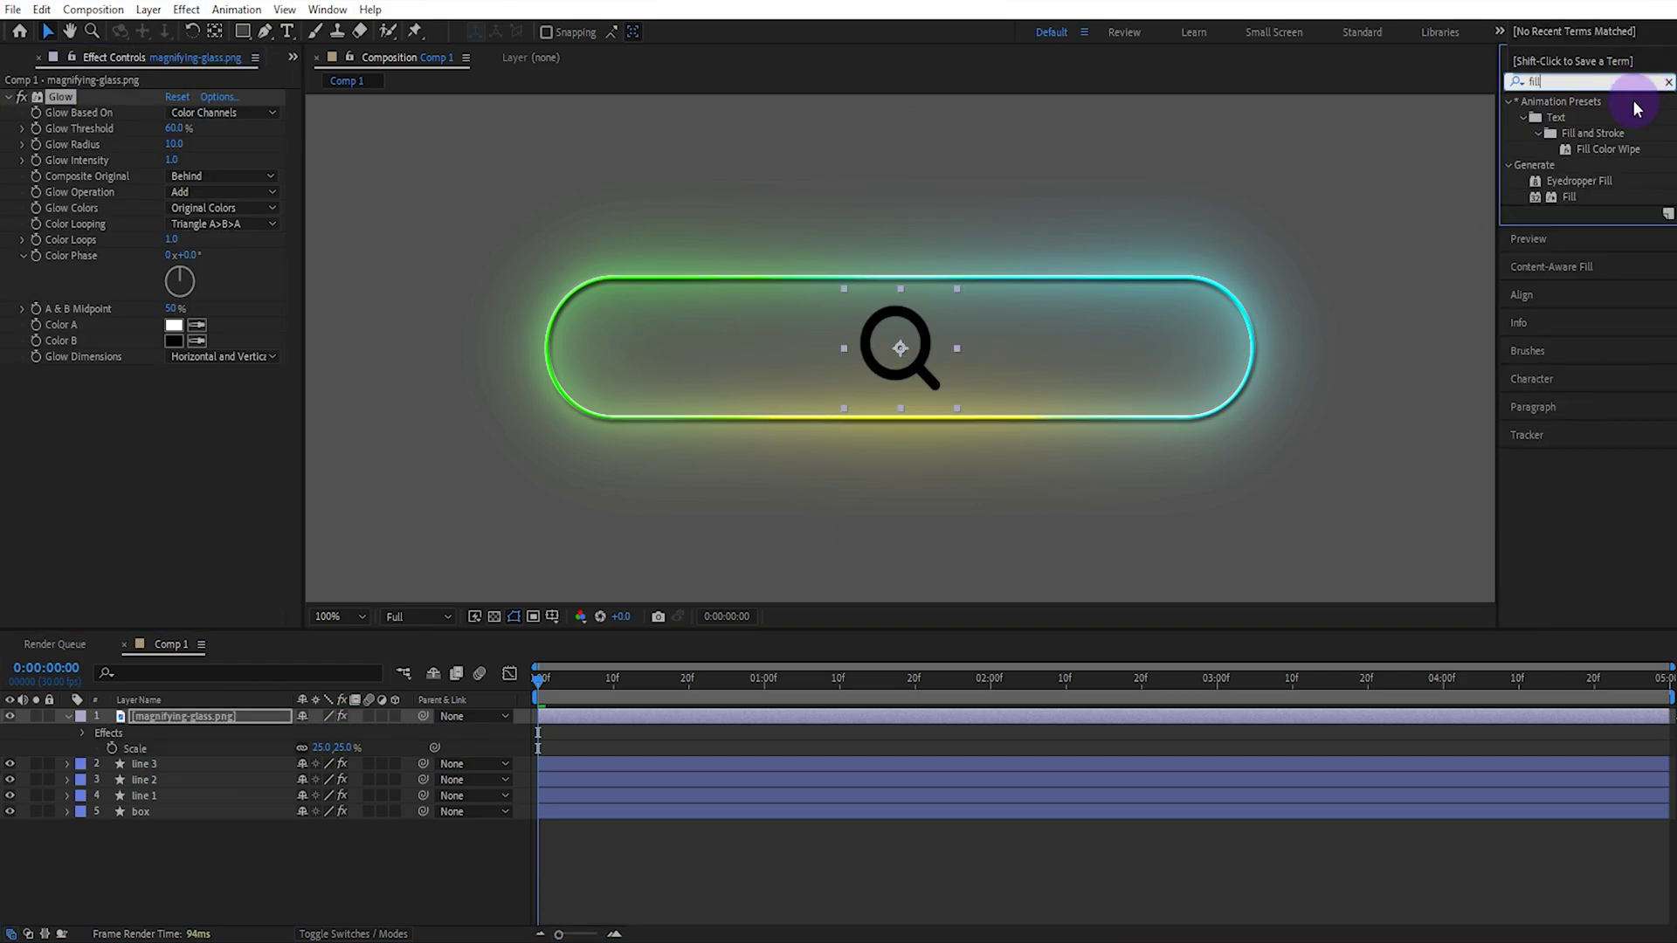
left_click_drag(1569, 196, 908, 348)
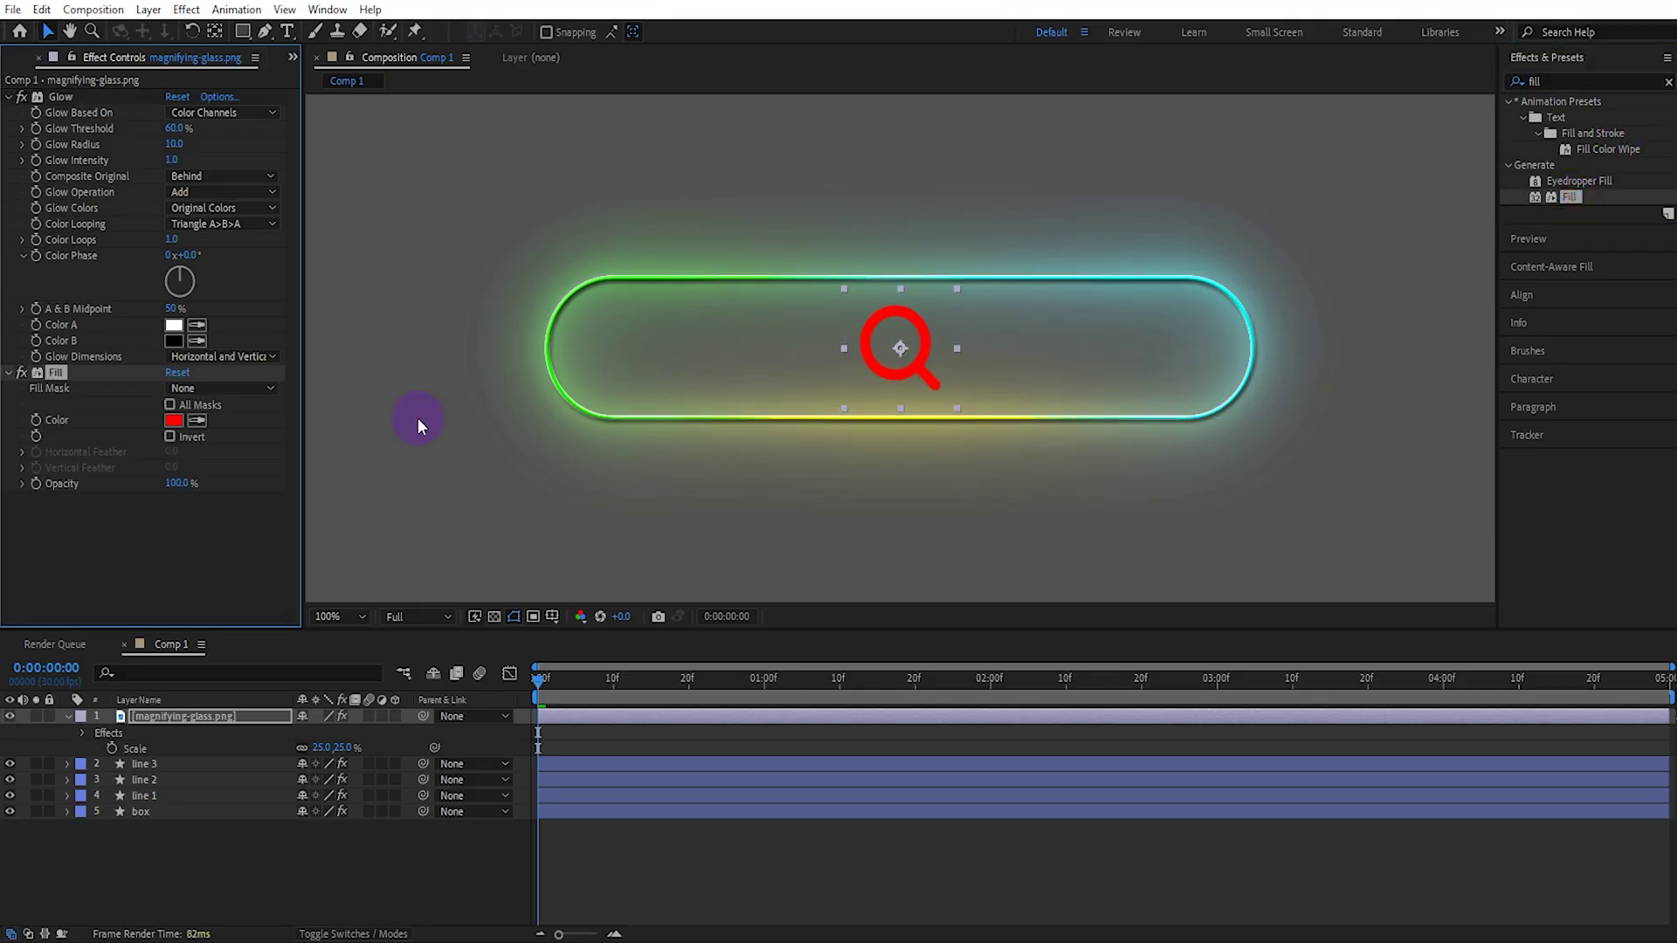
left_click(174, 420)
left_click_drag(1062, 703, 1001, 685)
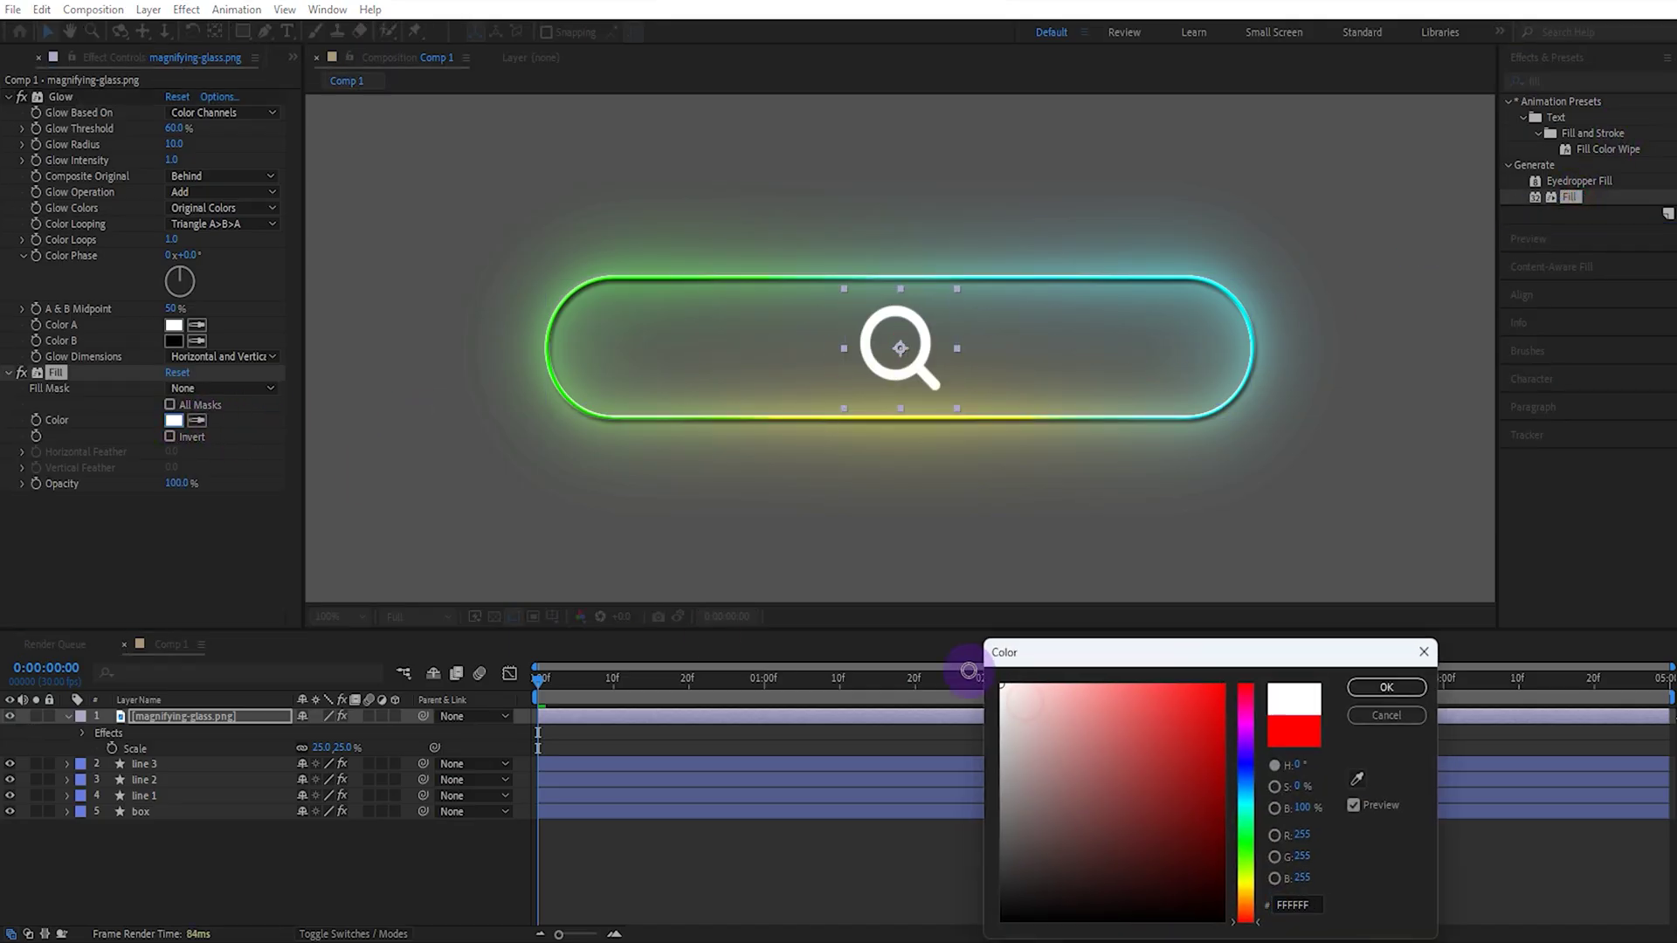
left_click(1386, 687)
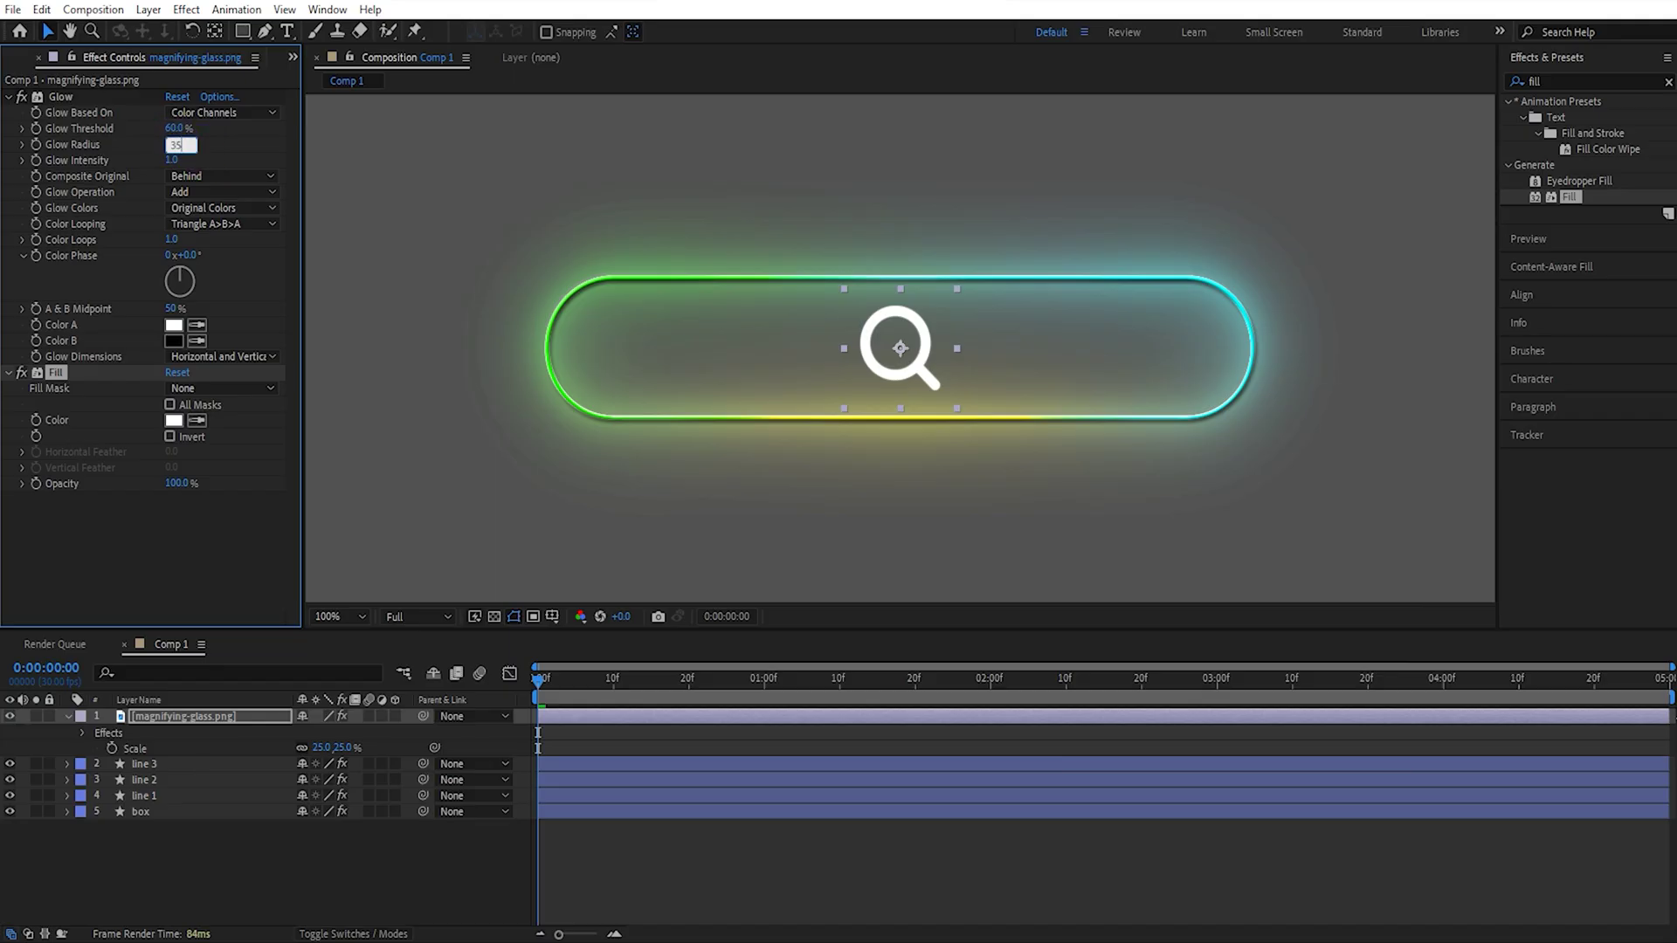
Step: Apply Layer Styles > Bevel and Emboss to magnifying-glass.png, then collapse and deselect its layer
left_click(148, 9)
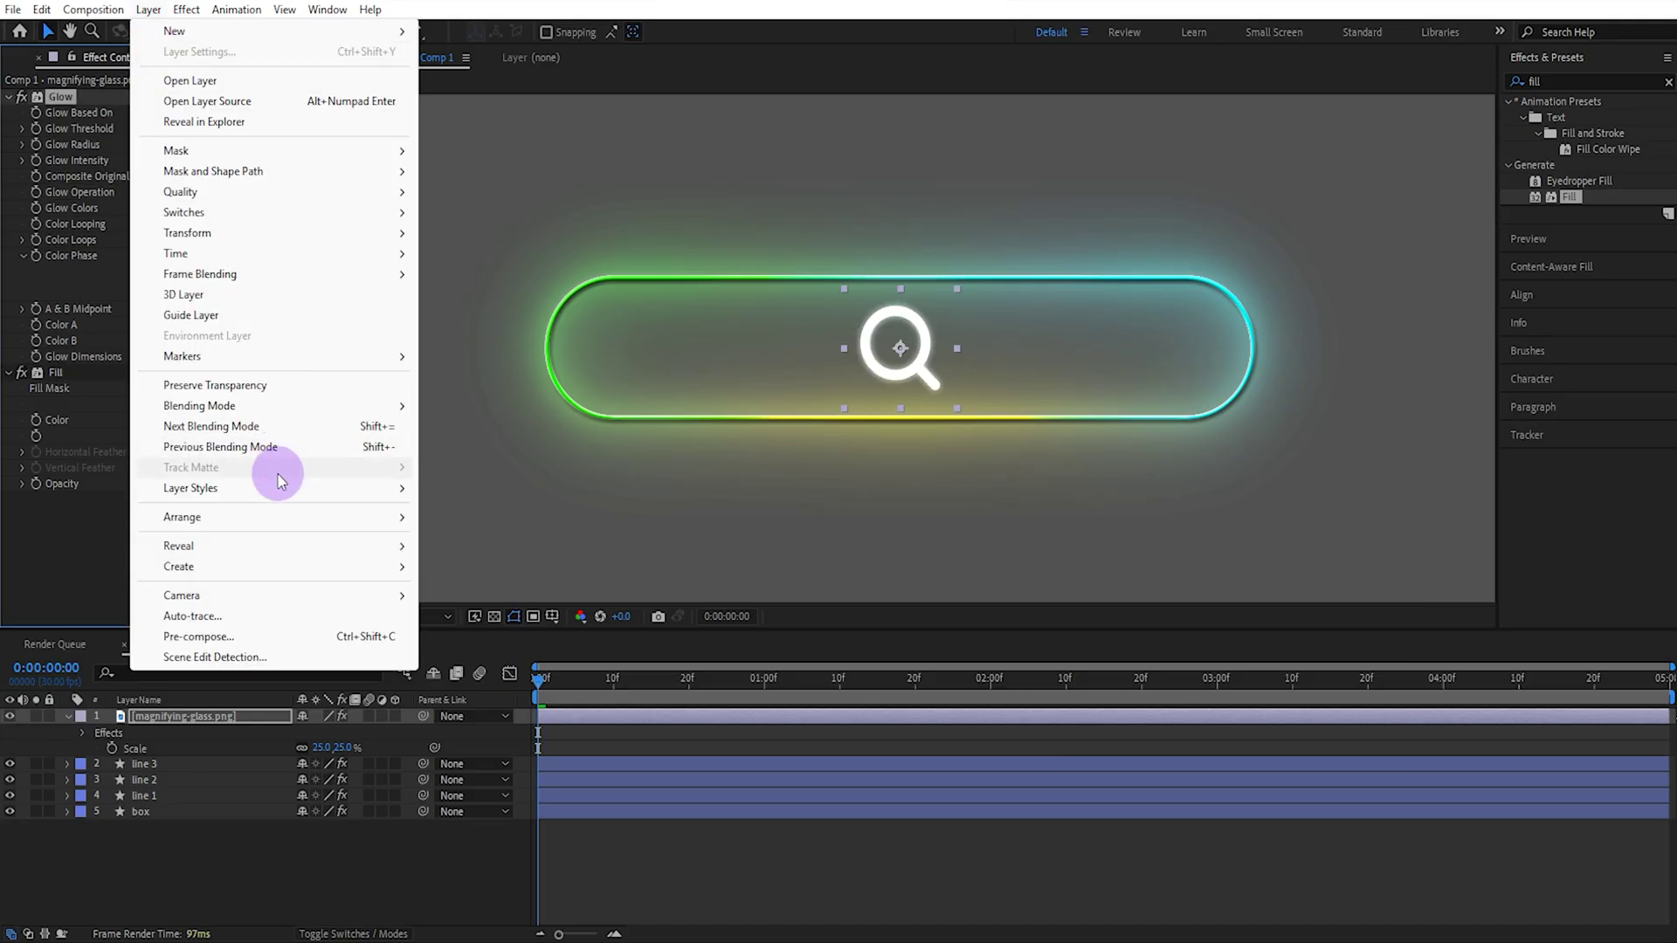
mouse_move(325, 498)
left_click(488, 640)
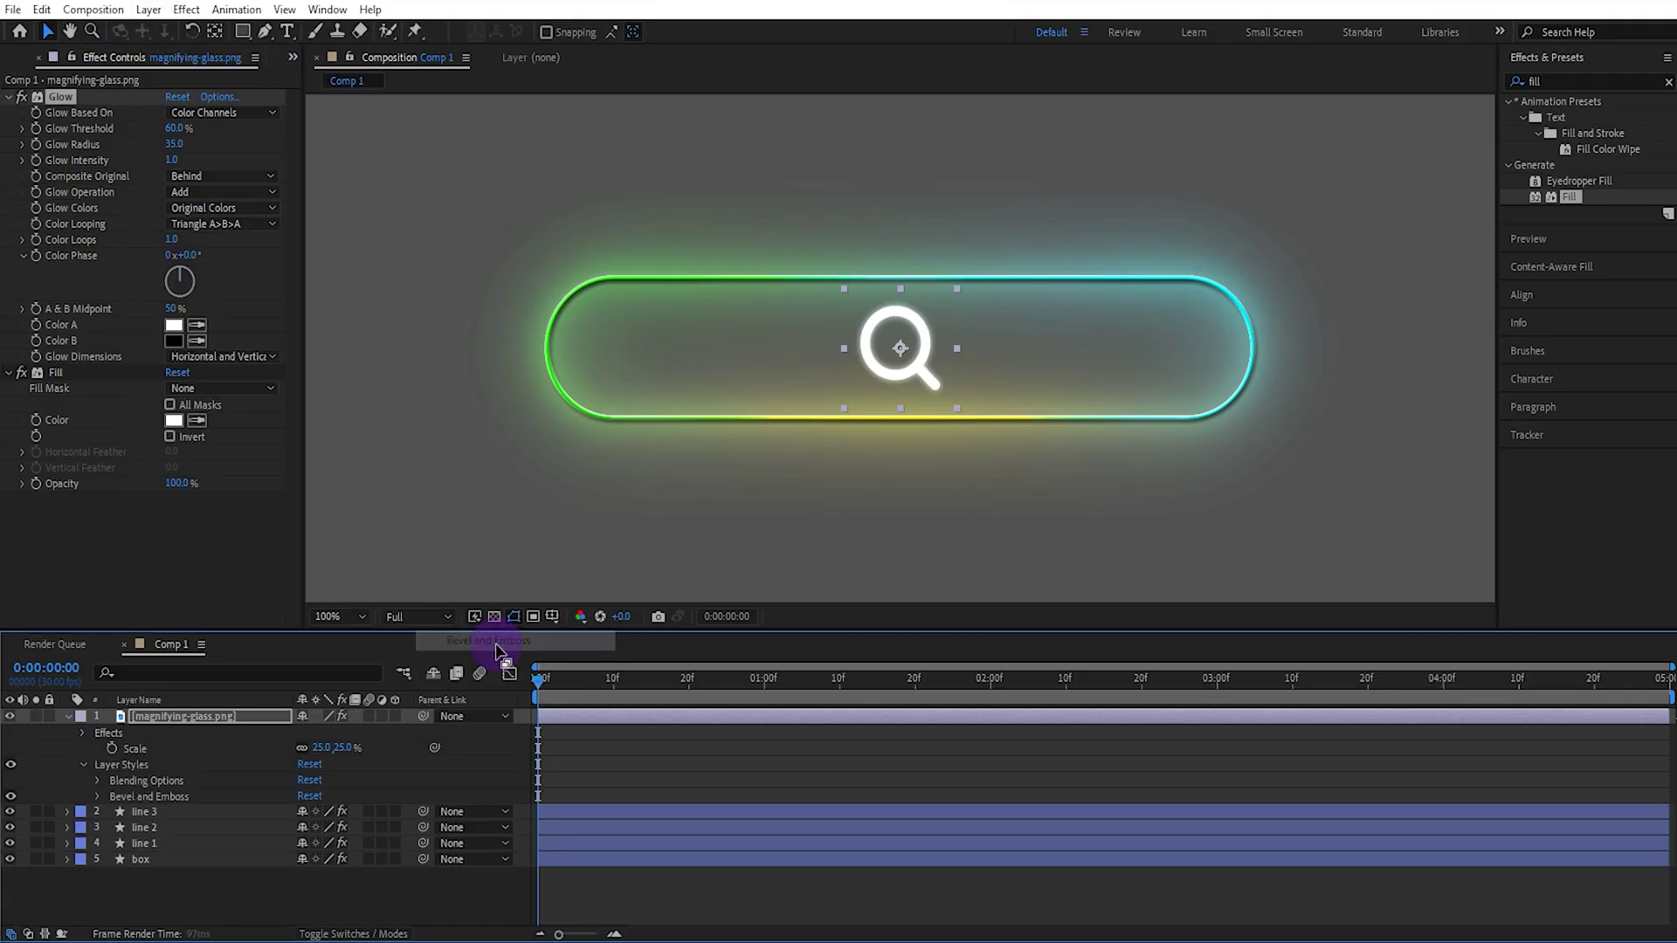
left_click(69, 715)
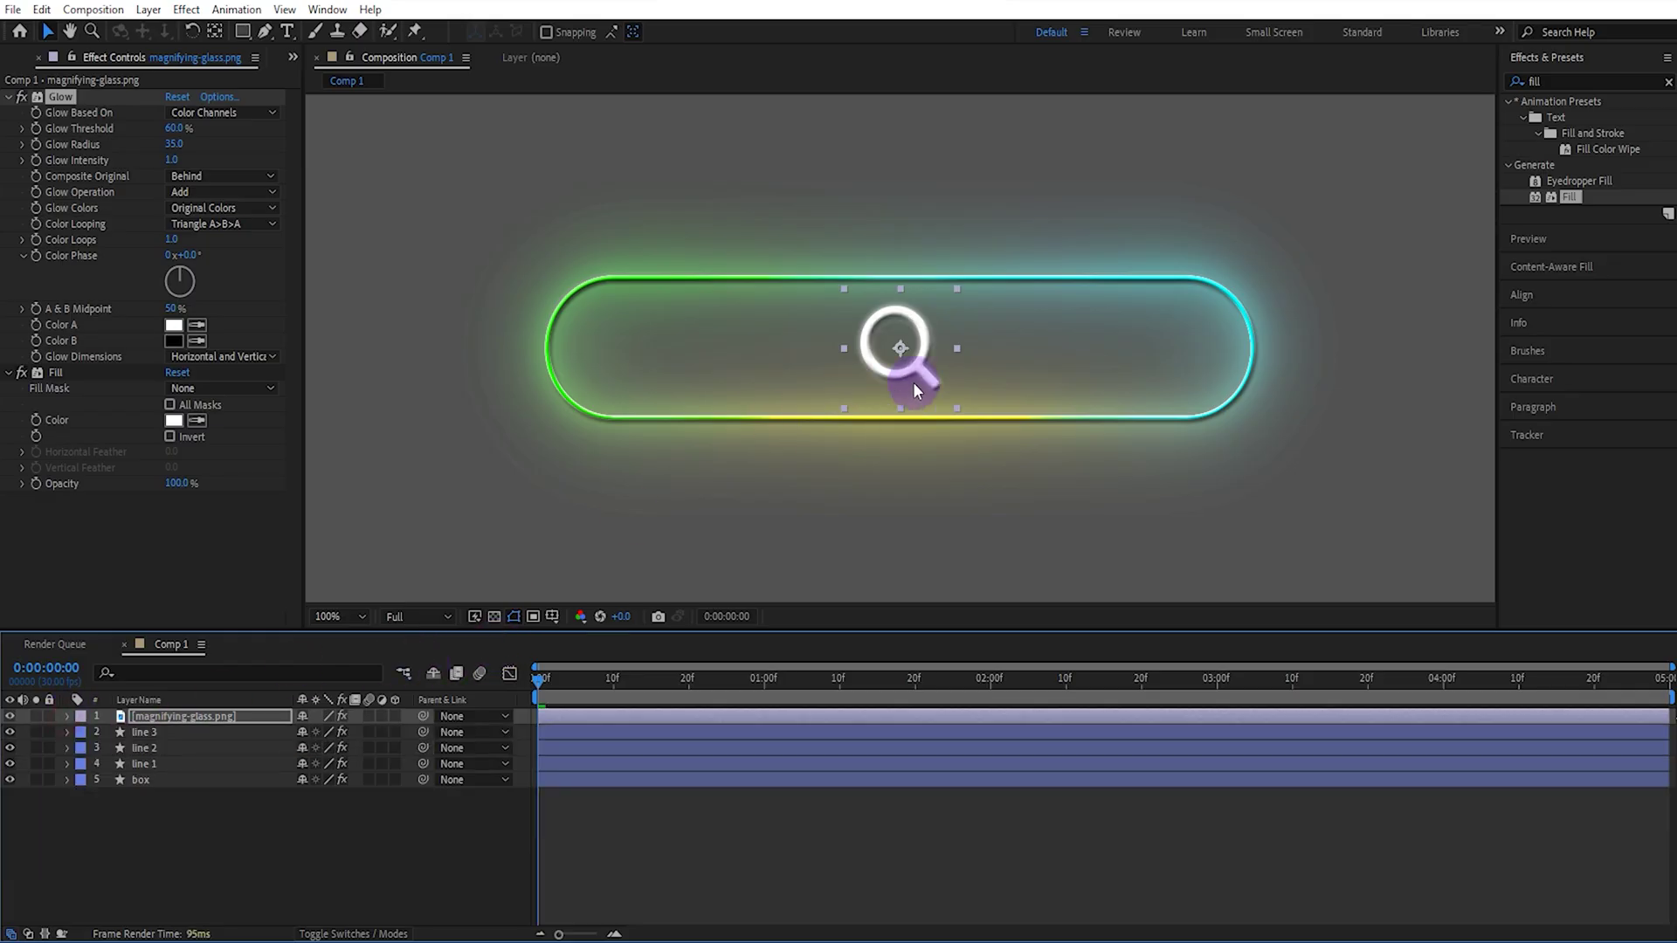
scroll(926, 378, "up", 4)
scroll(938, 382, "down", 4)
left_click(442, 819)
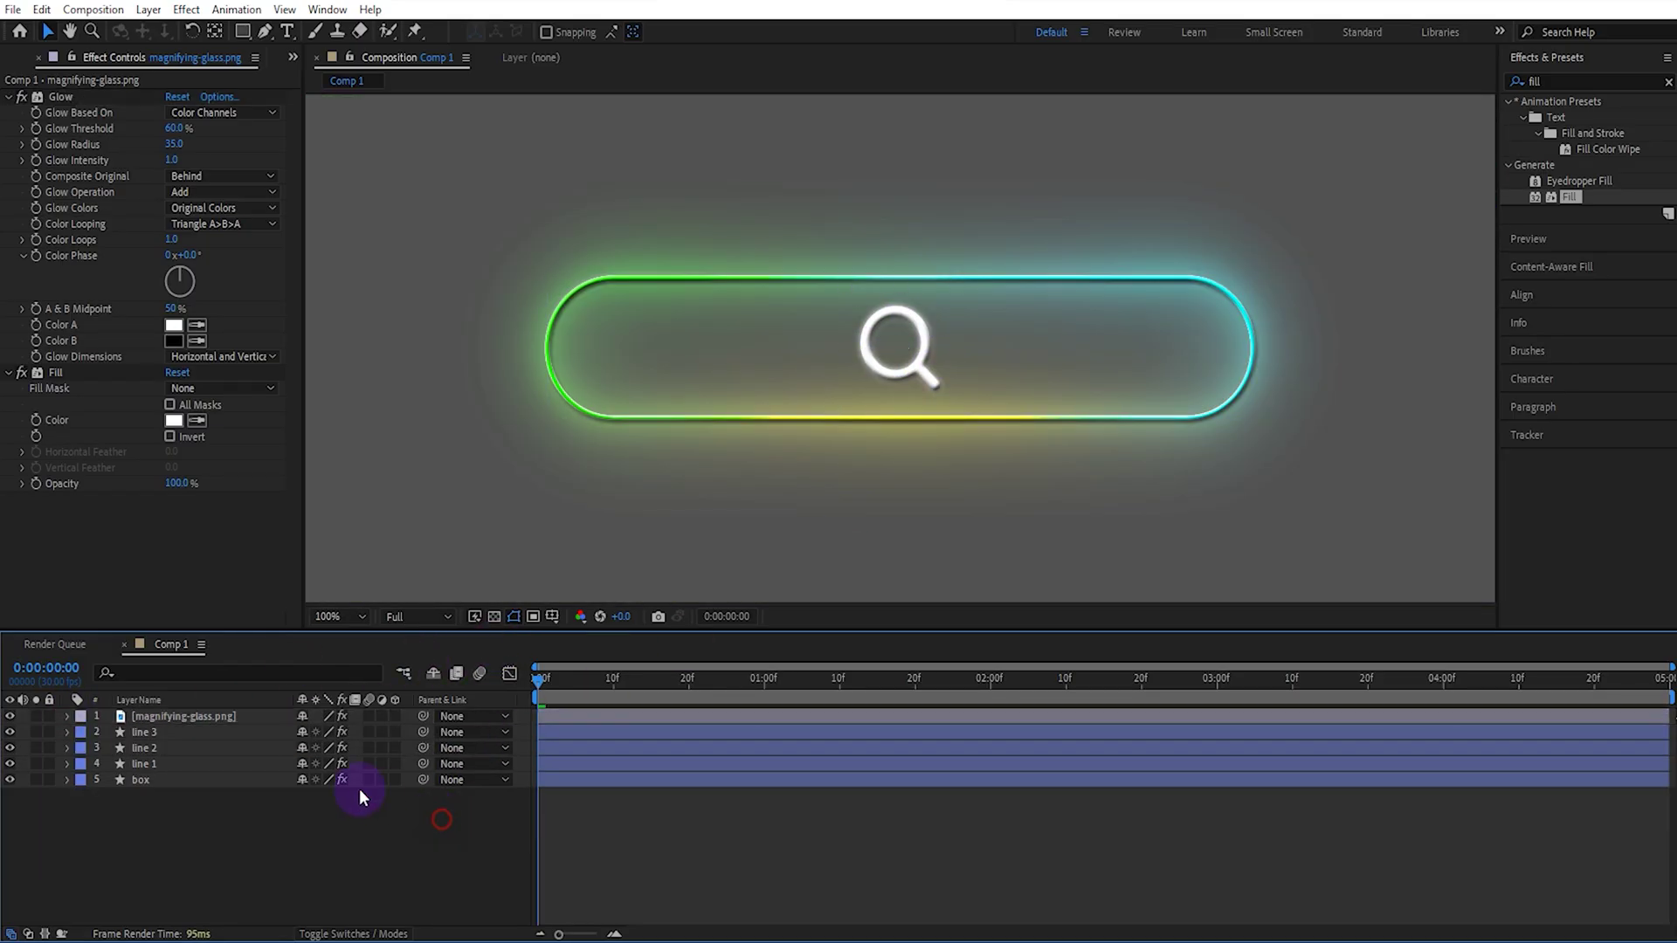
Step: Start Position and Rotation keyframes on the magnifier with it placed at the pill's left end
left_click(260, 717)
key("p")
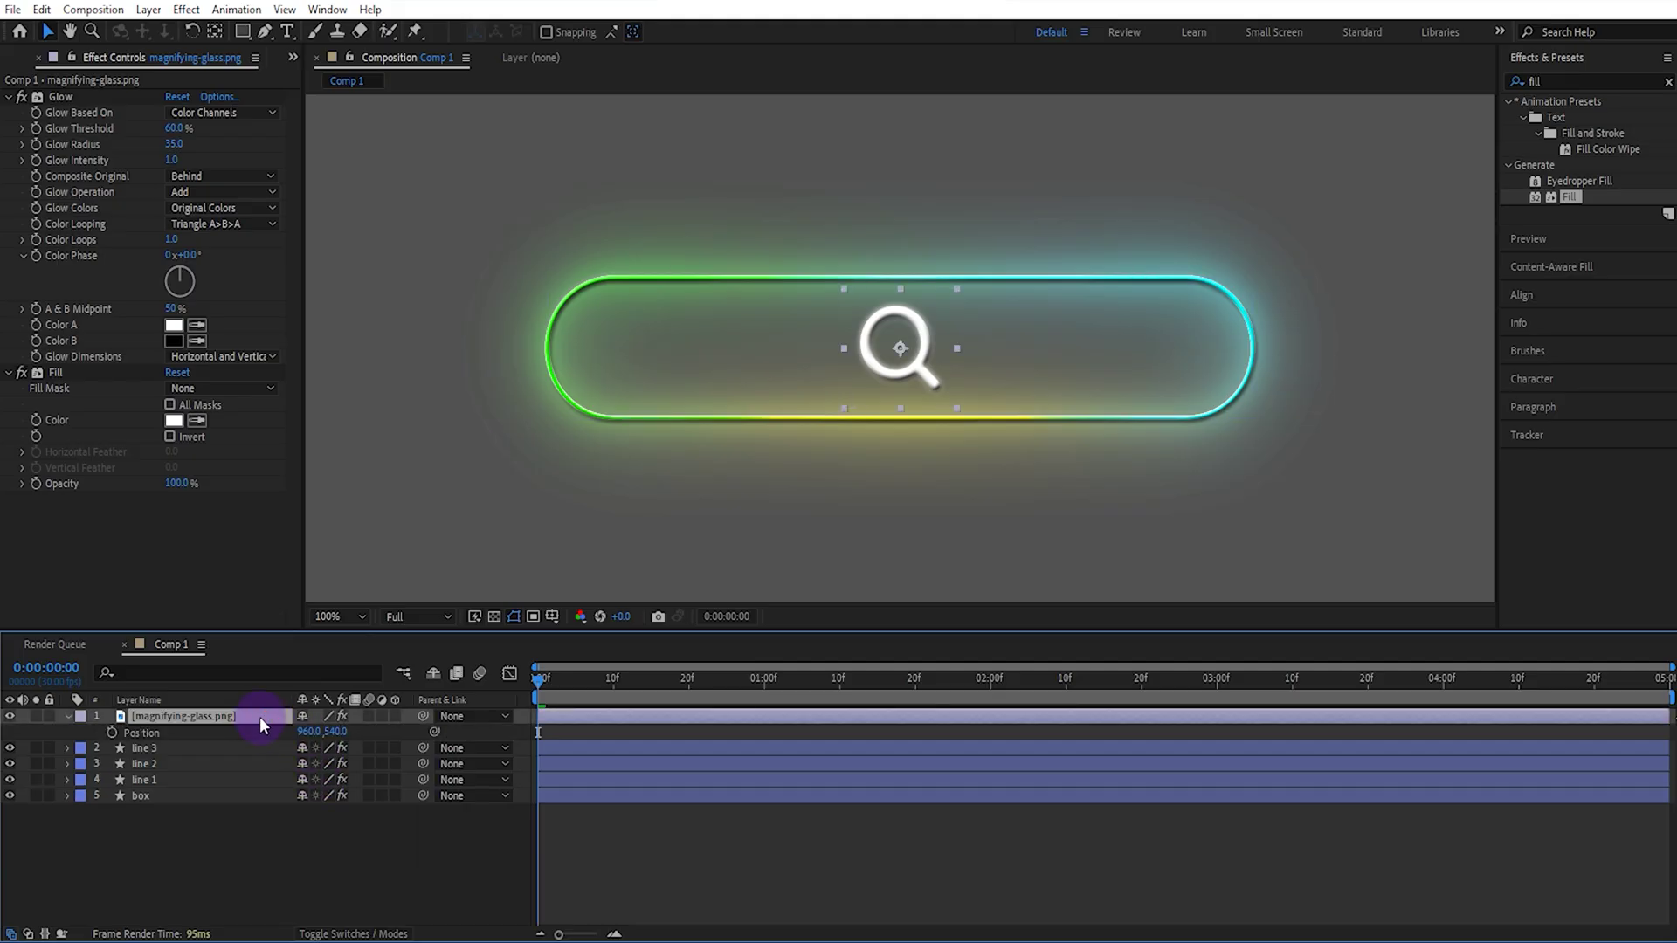
key("shift+r")
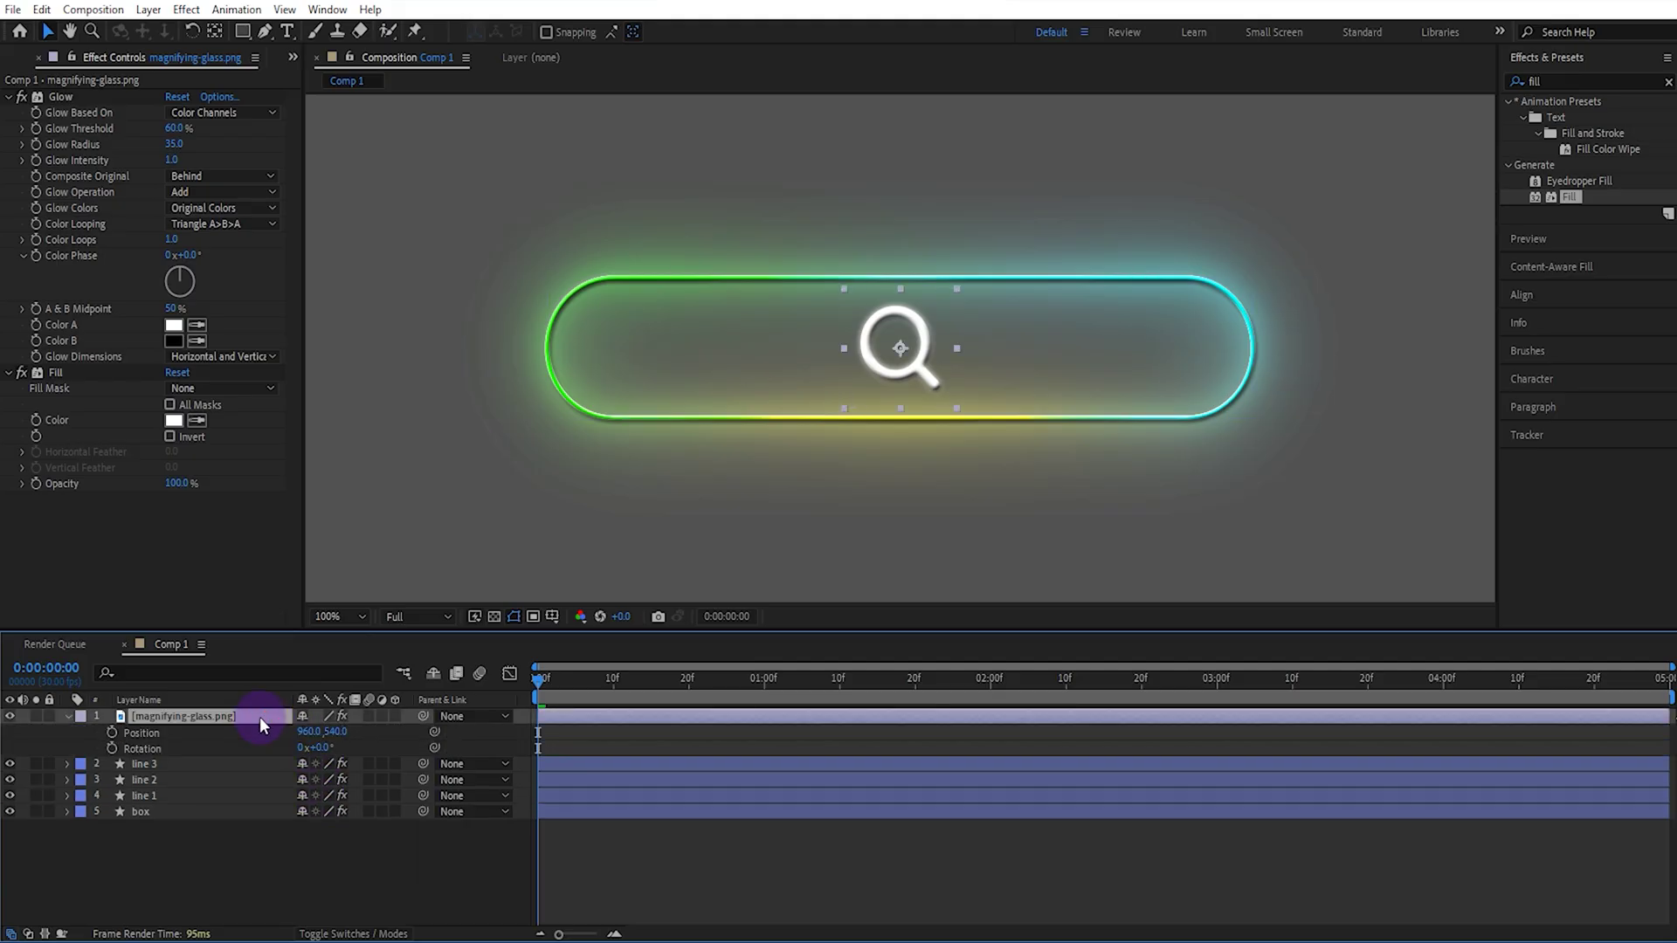
left_click(111, 732)
left_click(112, 748)
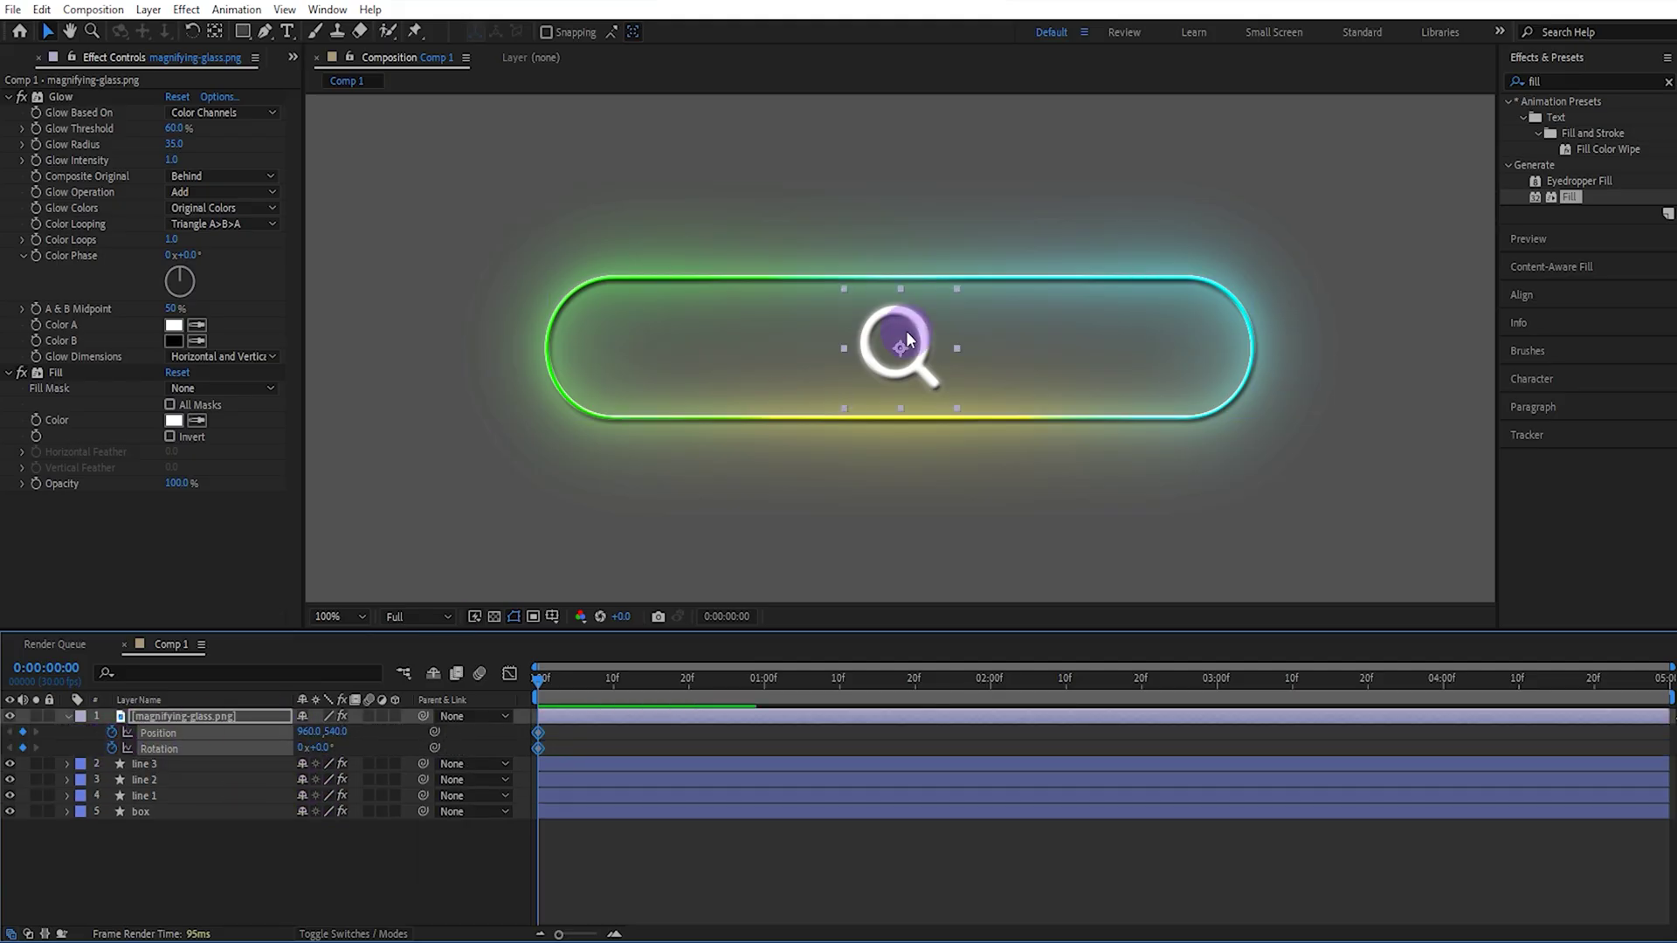
left_click_drag(902, 350, 622, 348)
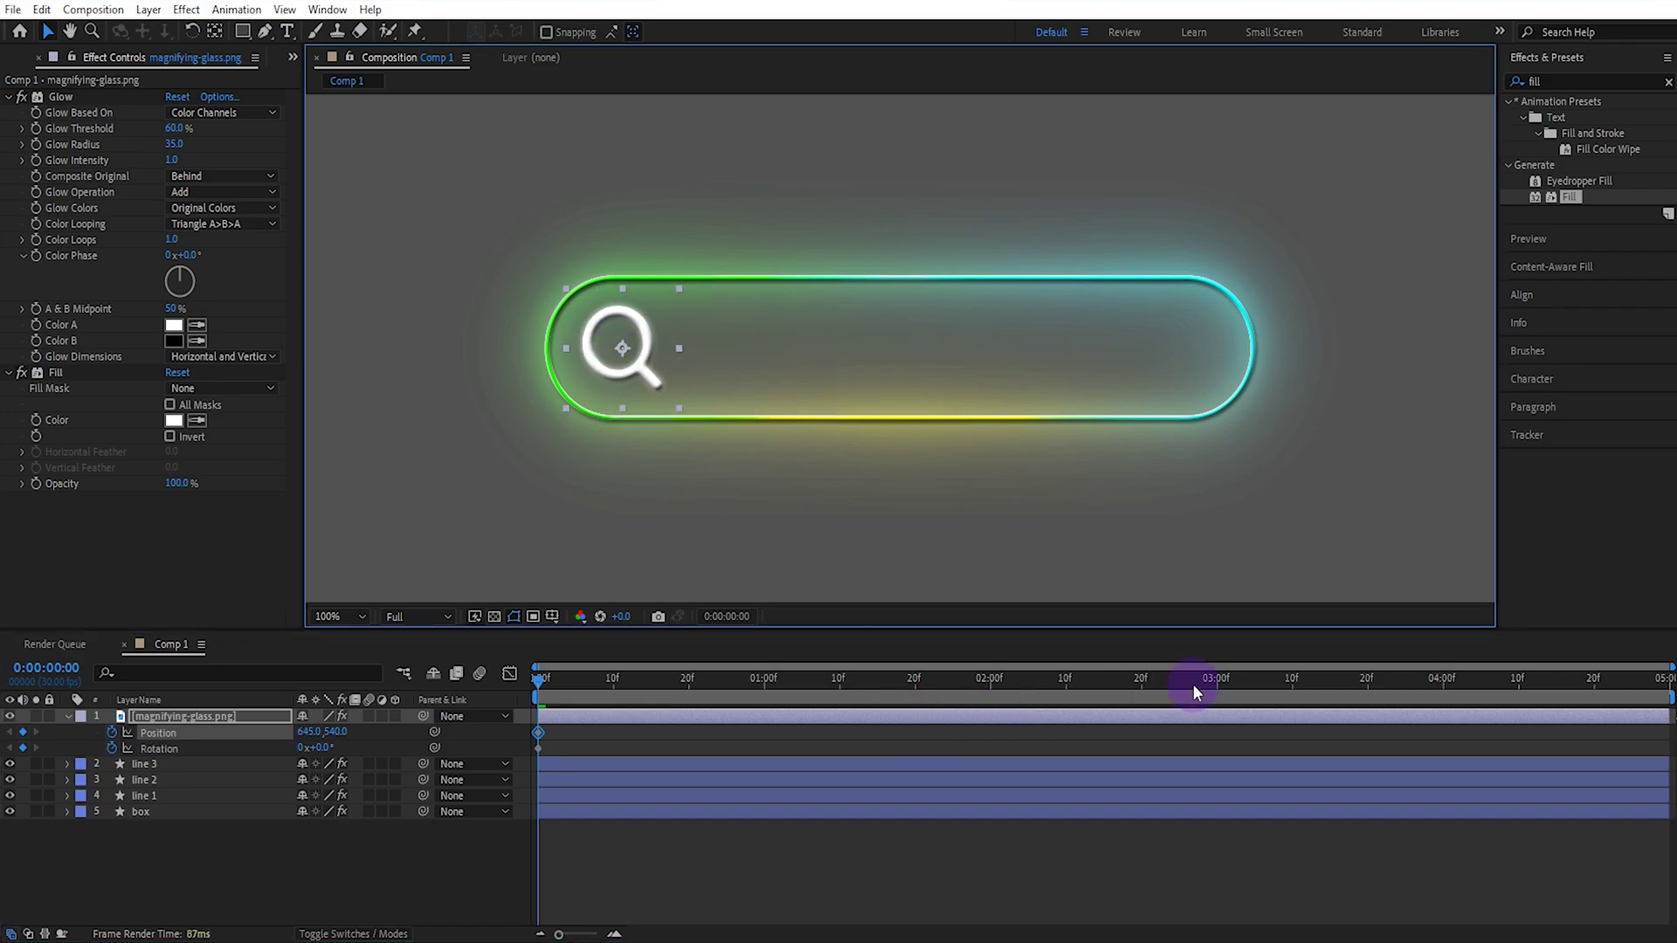
Step: At 3 seconds, move the magnifier to the right end (1285,540), rotate it 90°, and select all keyframes
left_click(1218, 683)
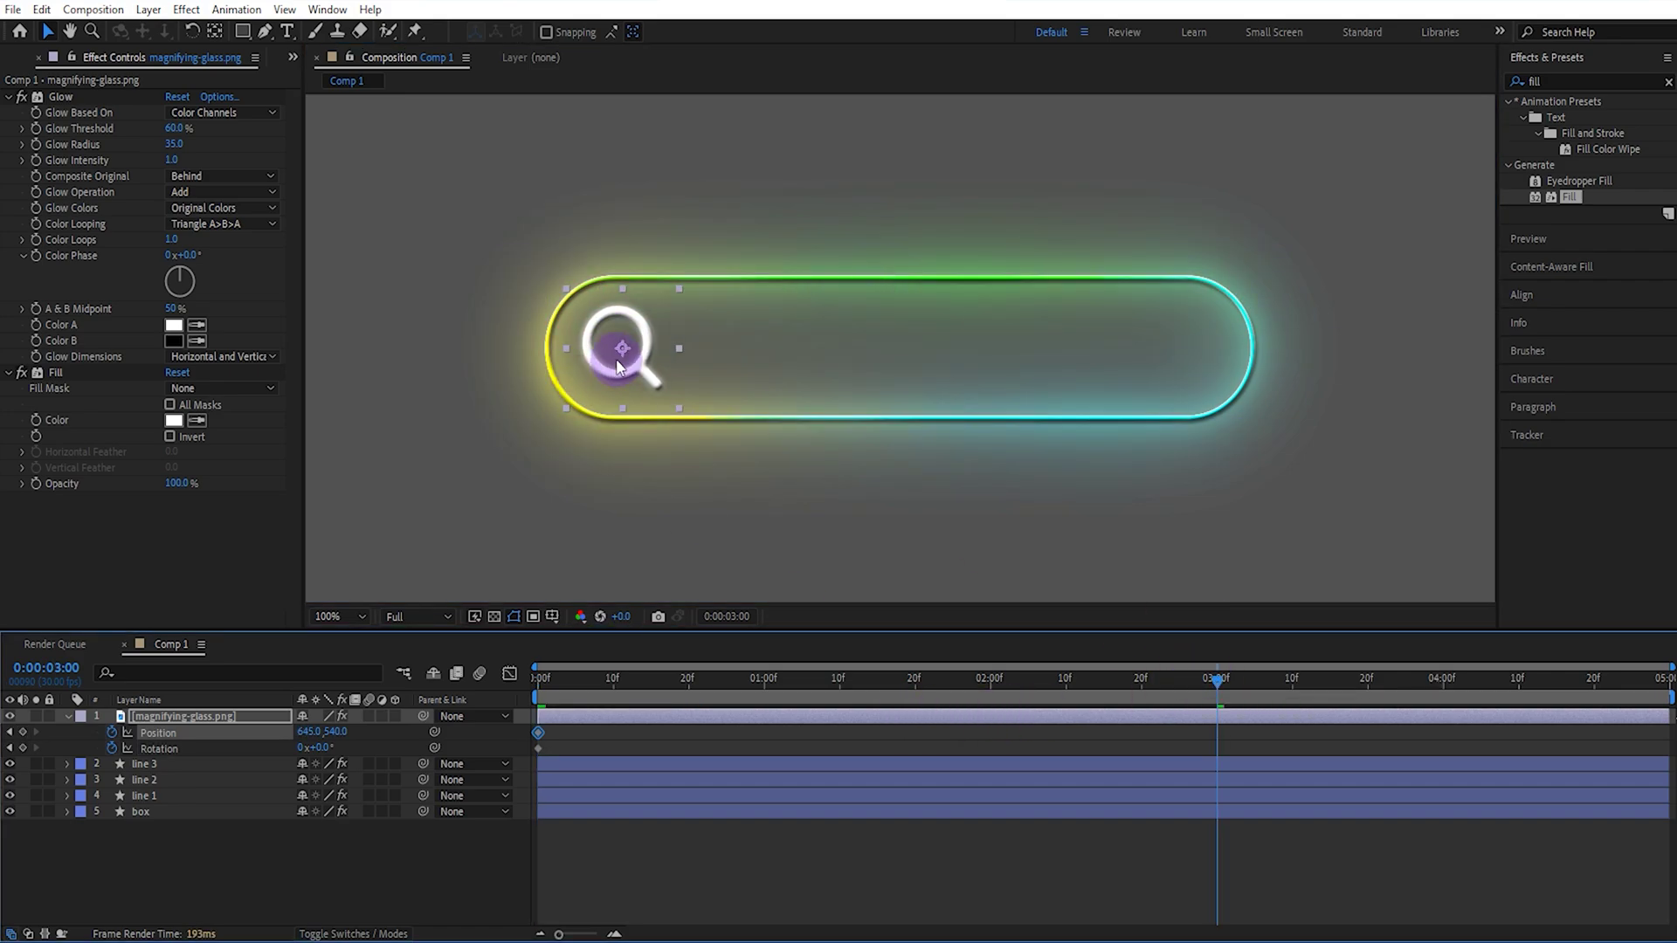
left_click_drag(621, 353, 1186, 347)
left_click(338, 748)
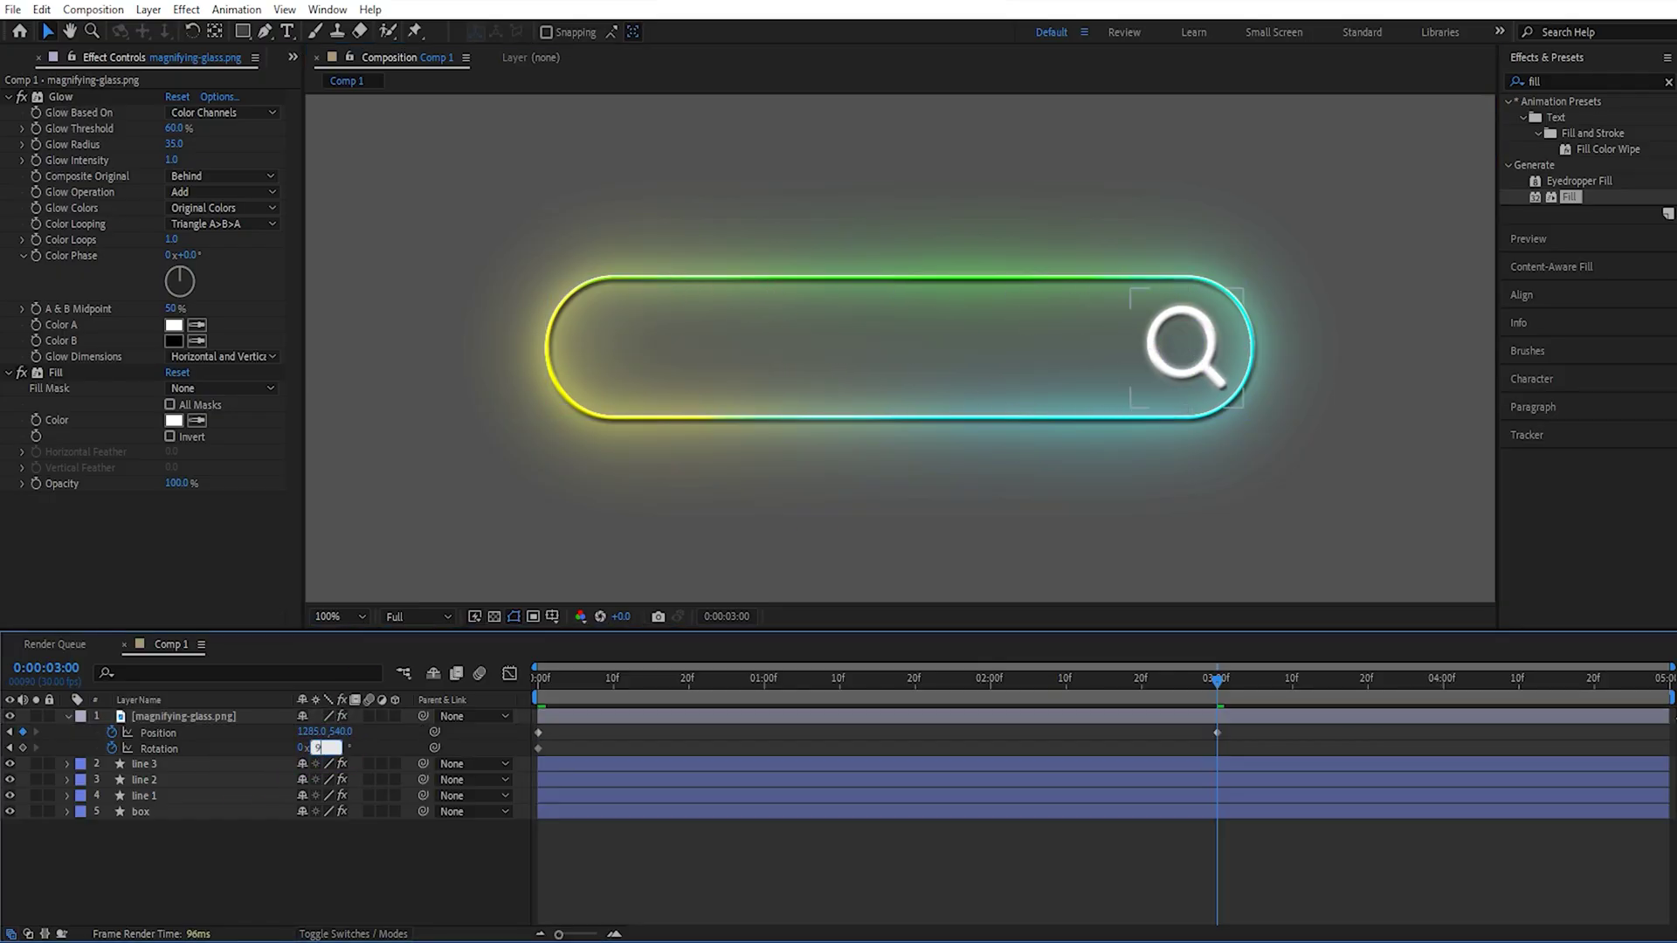
type("90")
left_click(269, 715)
left_click_drag(1231, 730, 536, 749)
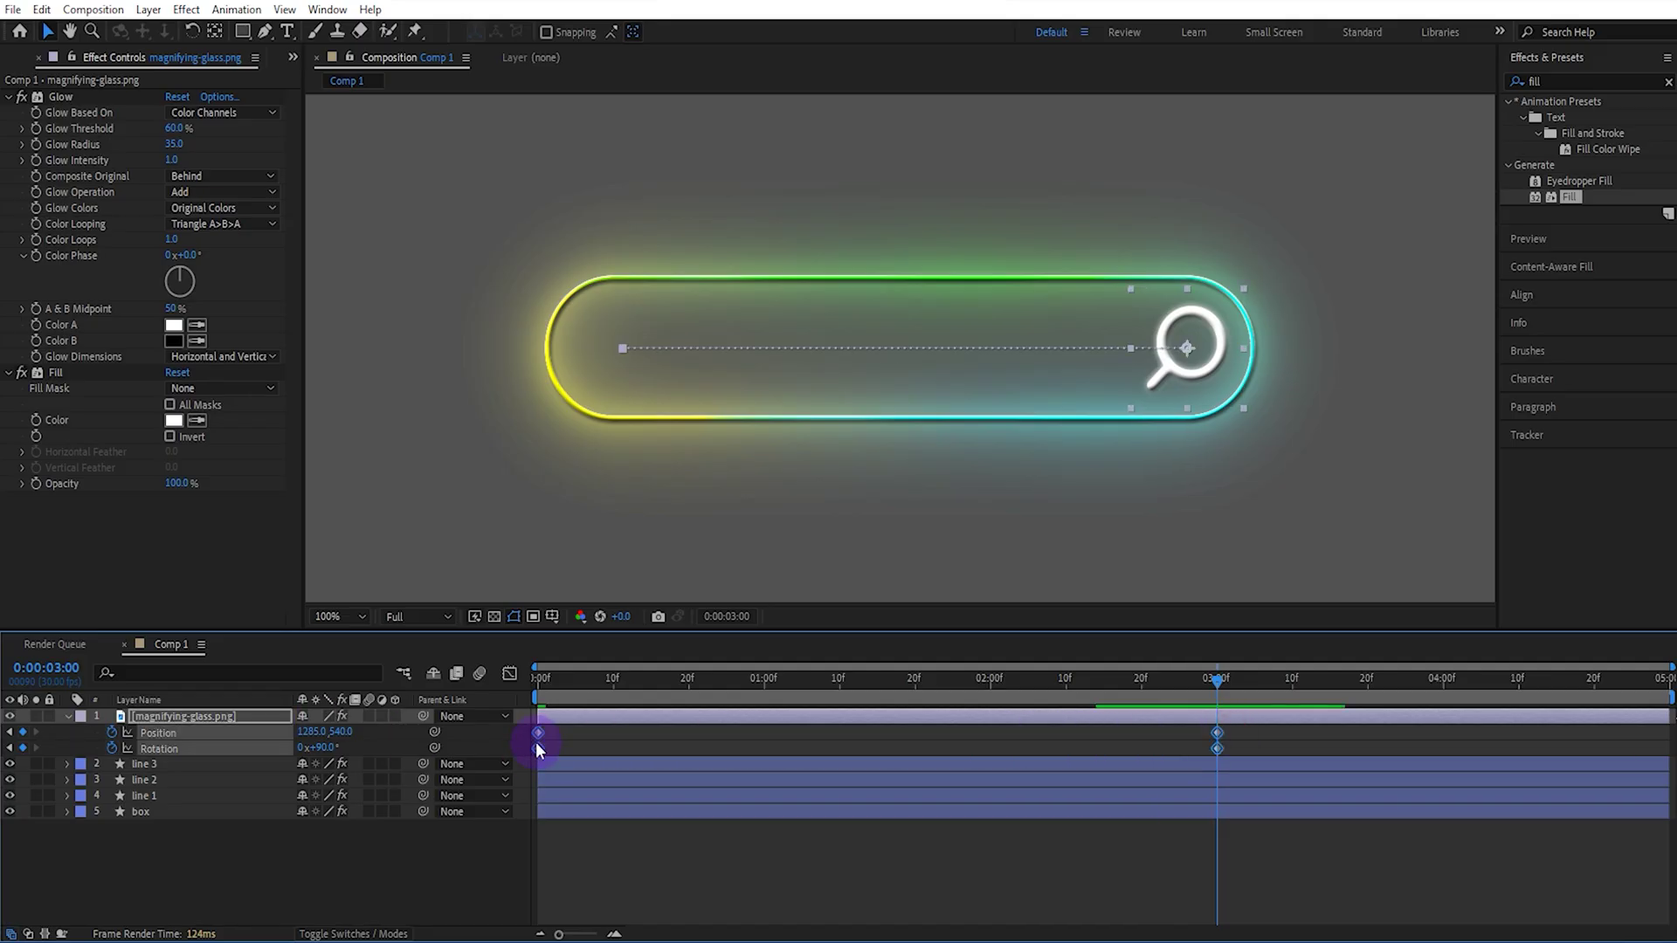
Step: Ease the magnifier's motion into the 3-second keyframe in the Graph Editor
left_click(510, 674)
left_click_drag(1241, 871, 939, 876)
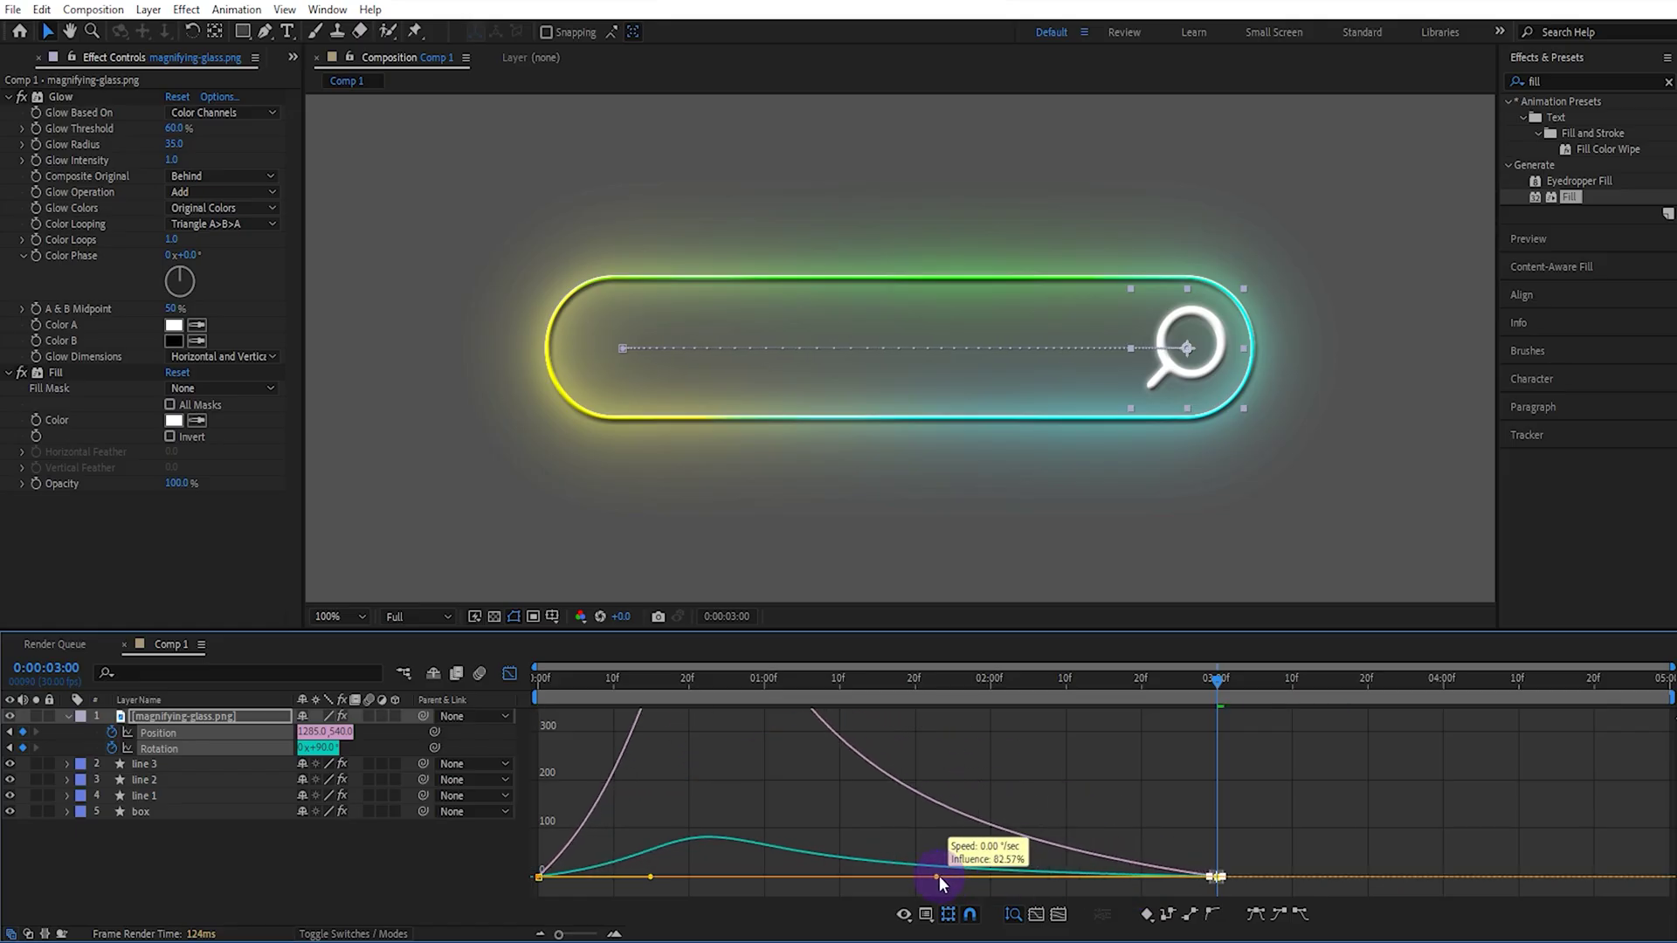
left_click(535, 734)
left_click(509, 674)
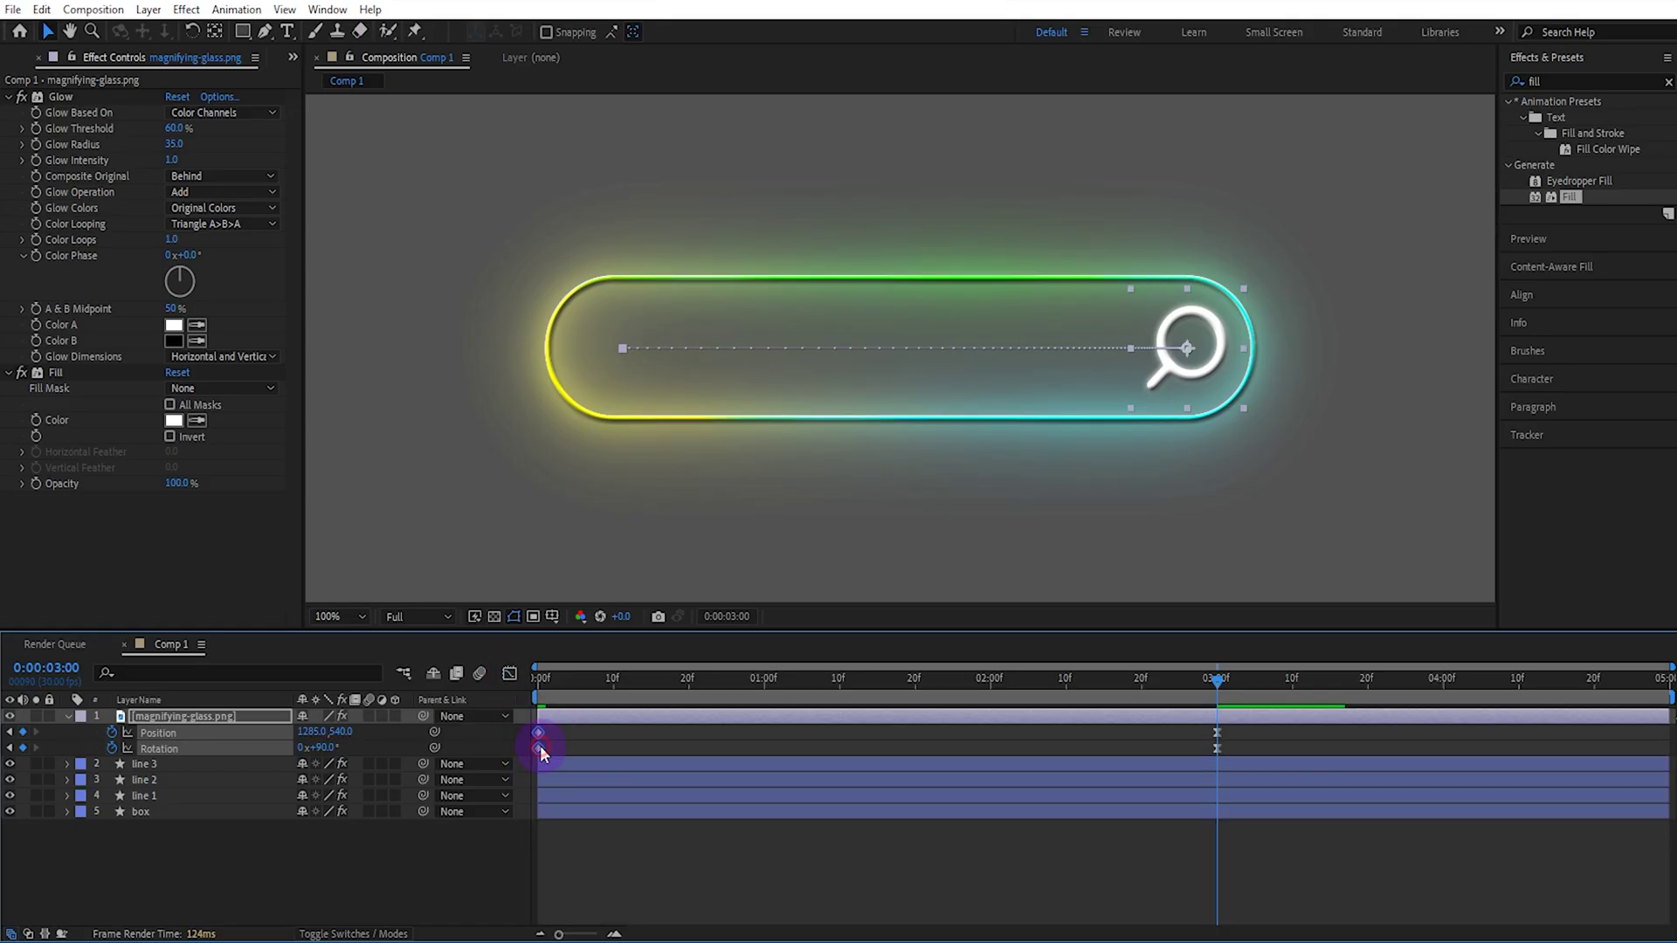
Step: Enable motion blur on the magnifier and preview the animation from the start
left_click(536, 680)
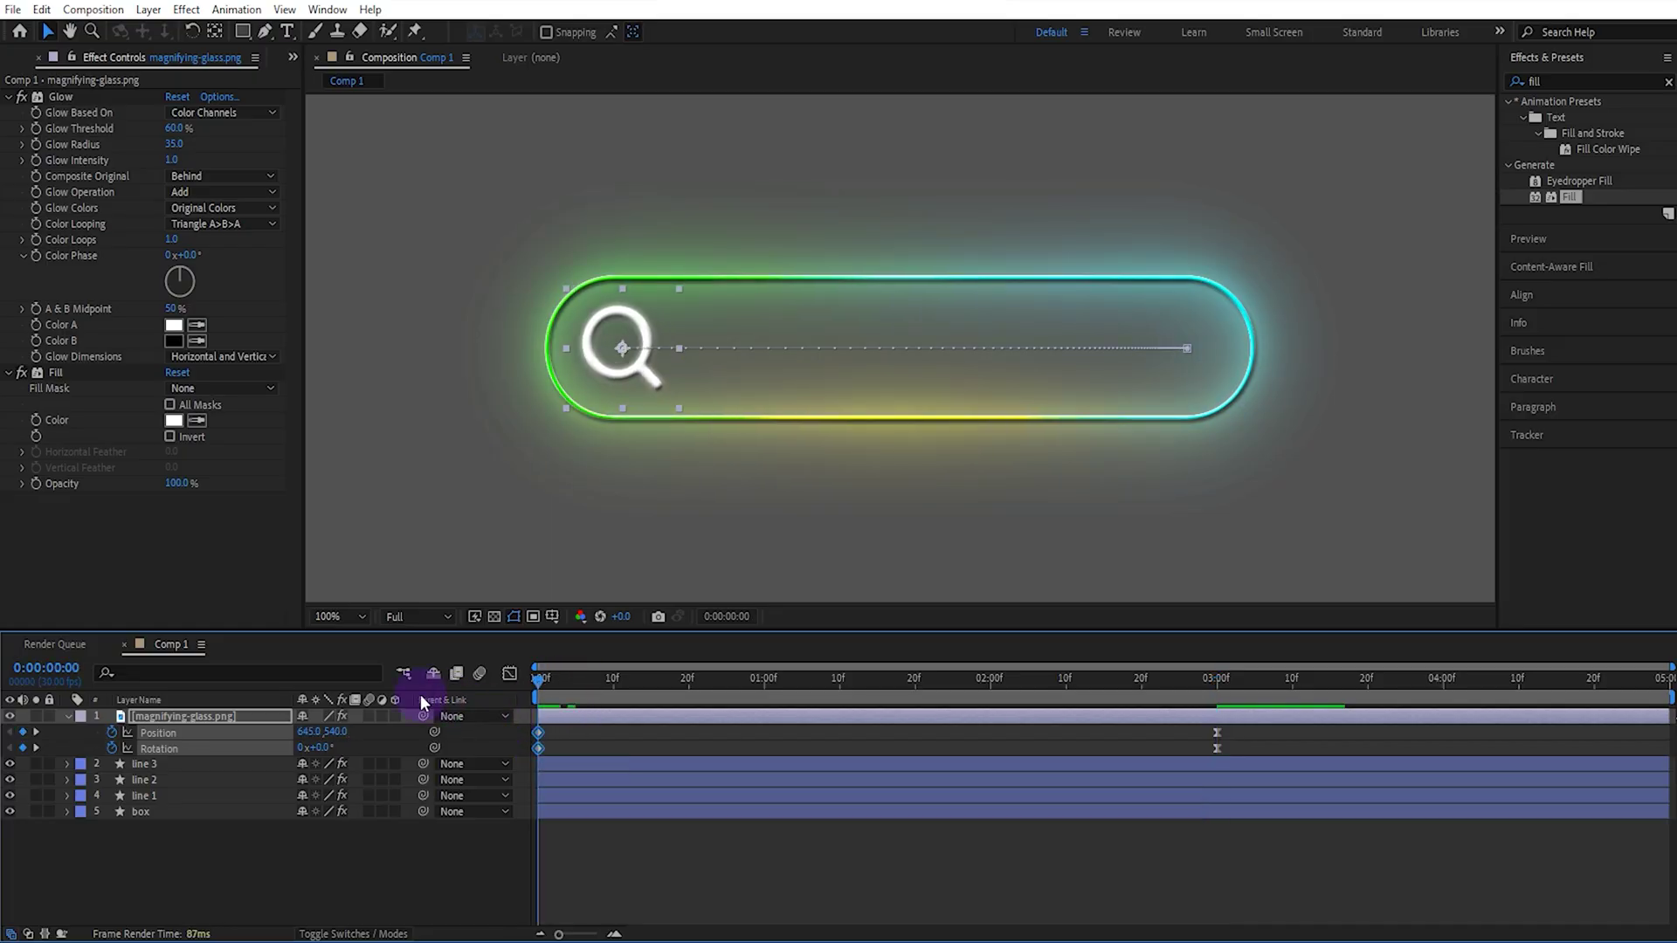
left_click(369, 715)
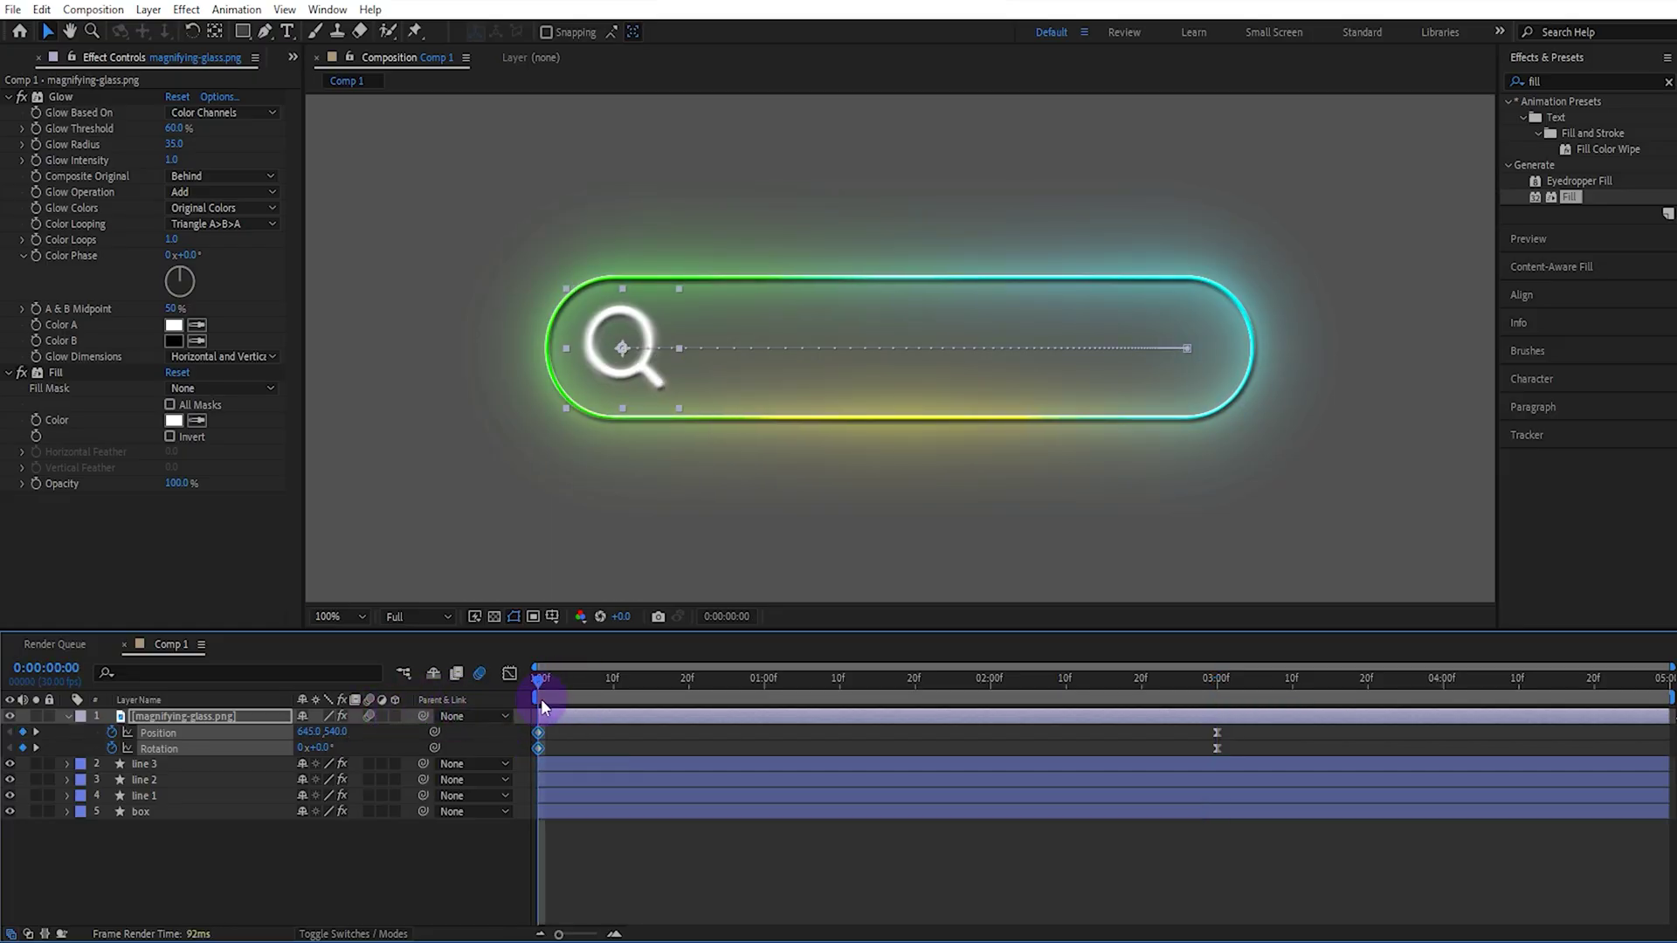
left_click_drag(565, 681, 470, 736)
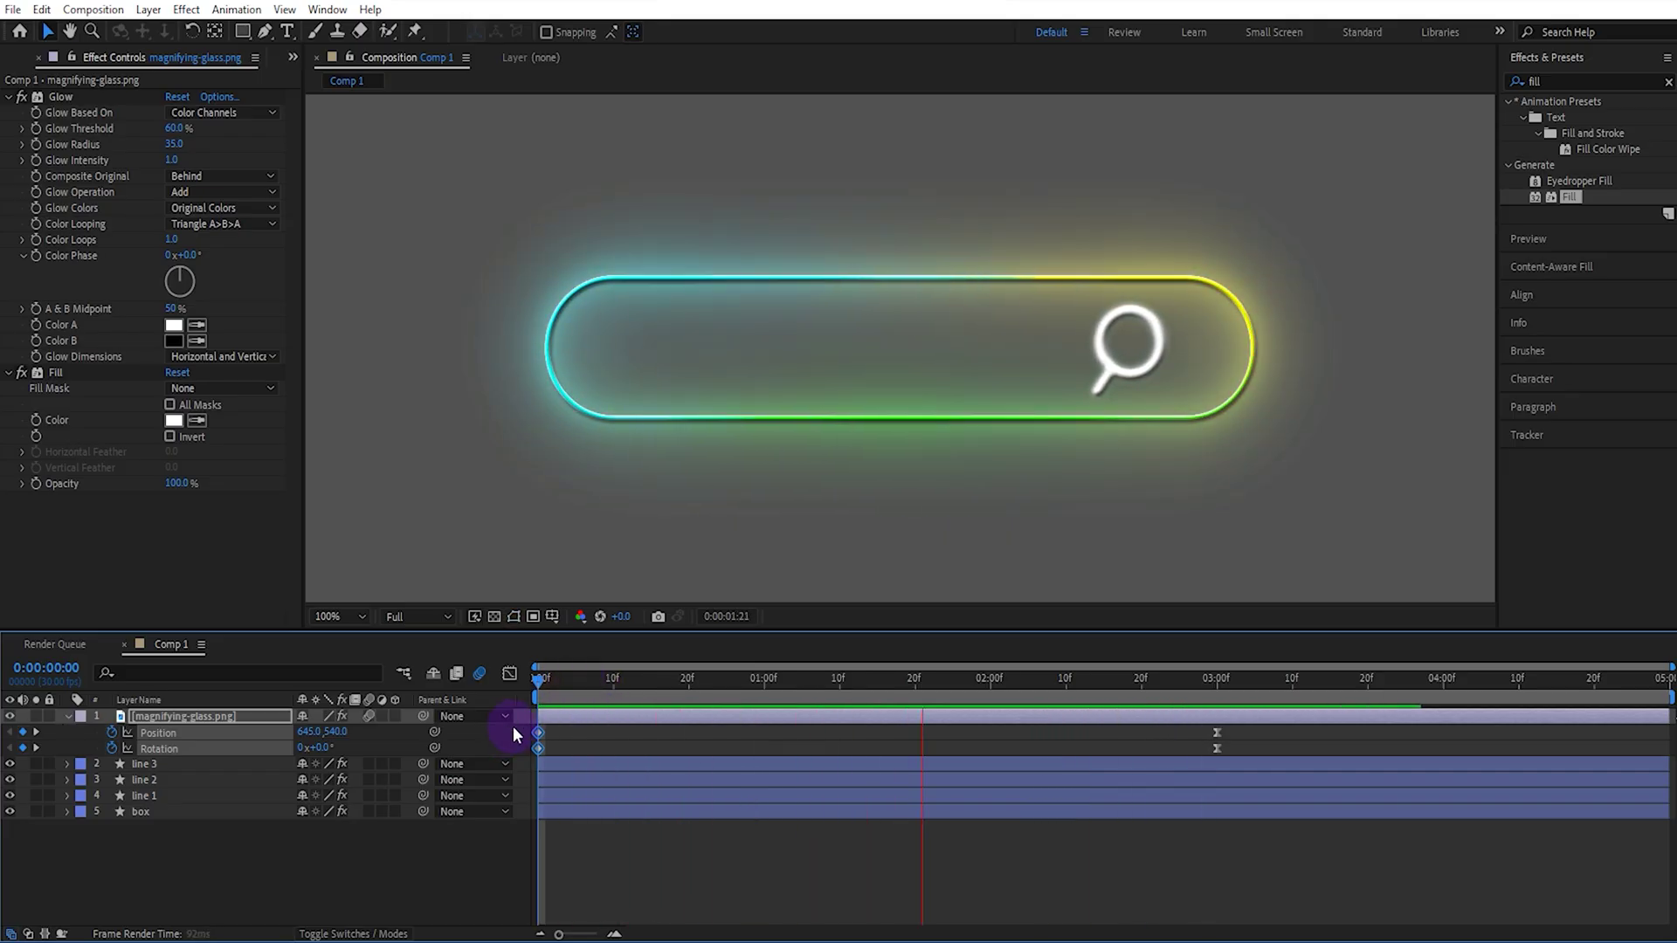
key("space")
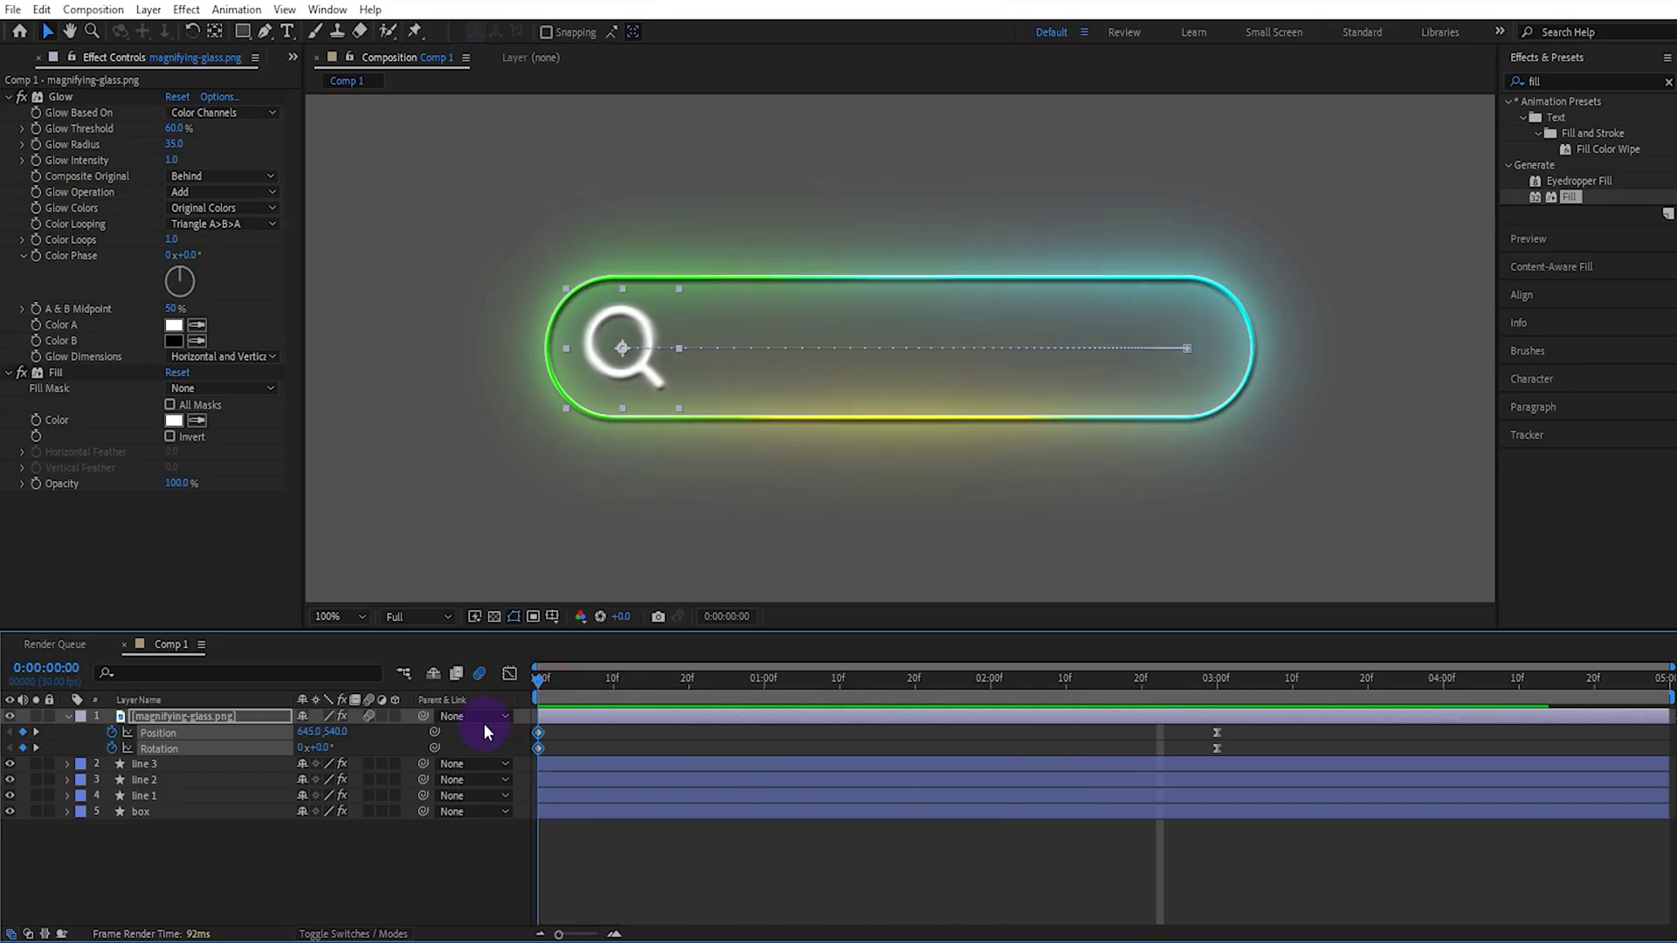
left_click(458, 870)
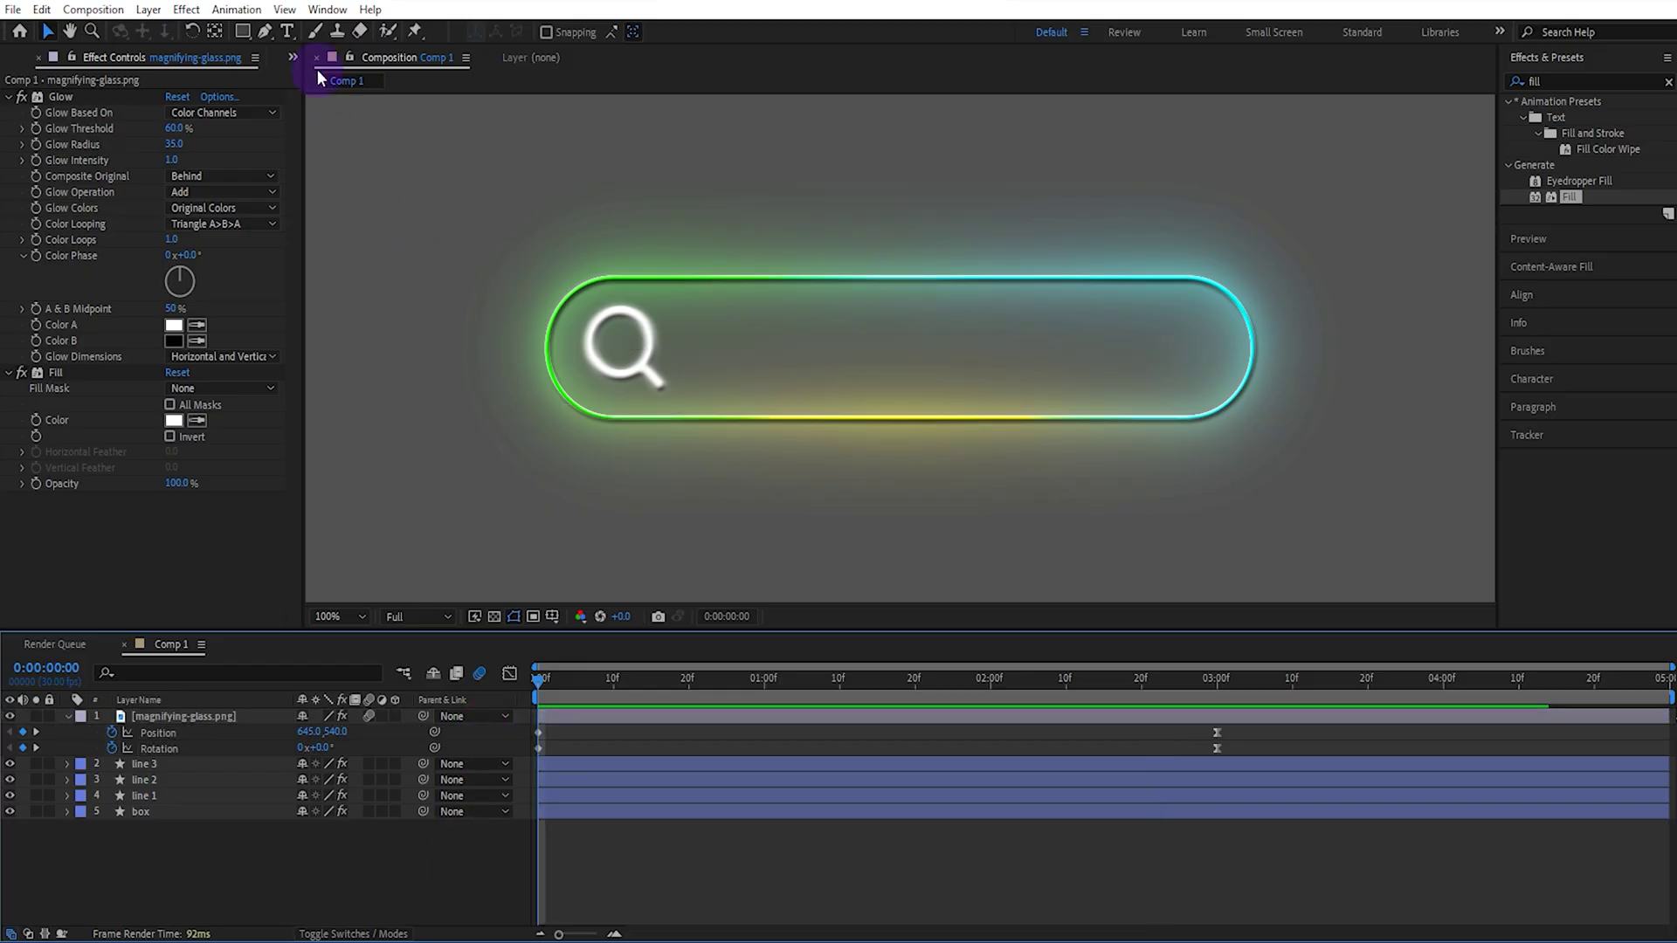
Step: Create a text layer reading 'after effects tutorials' inside the glowing bar
left_click(289, 32)
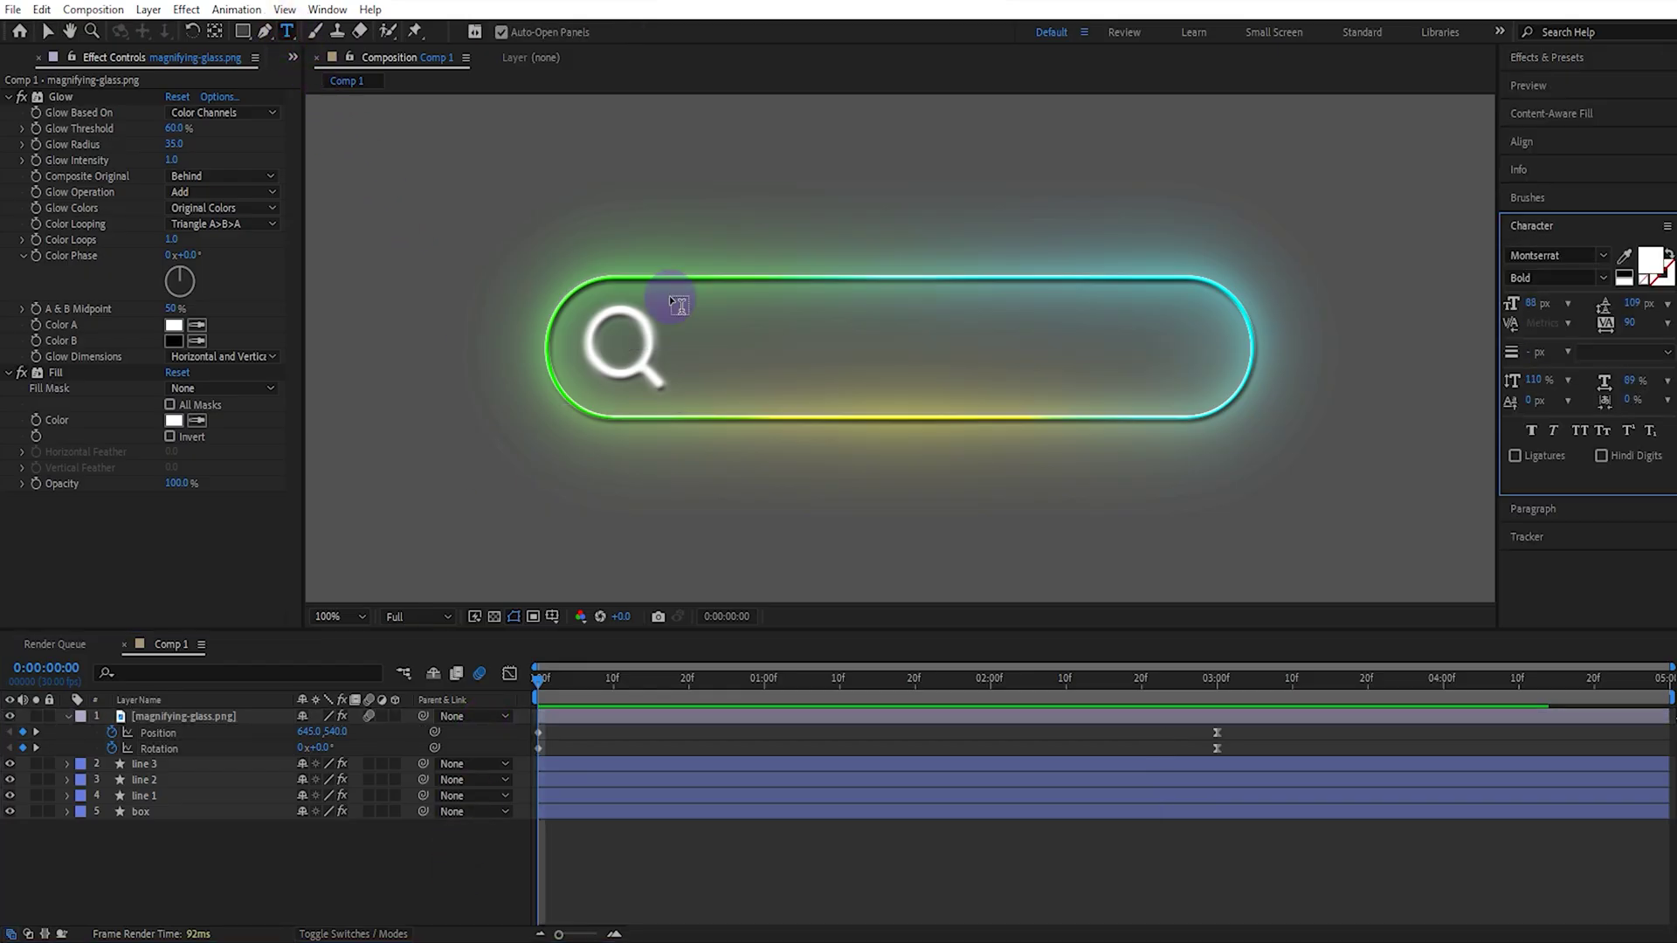
left_click(722, 358)
type("after eff")
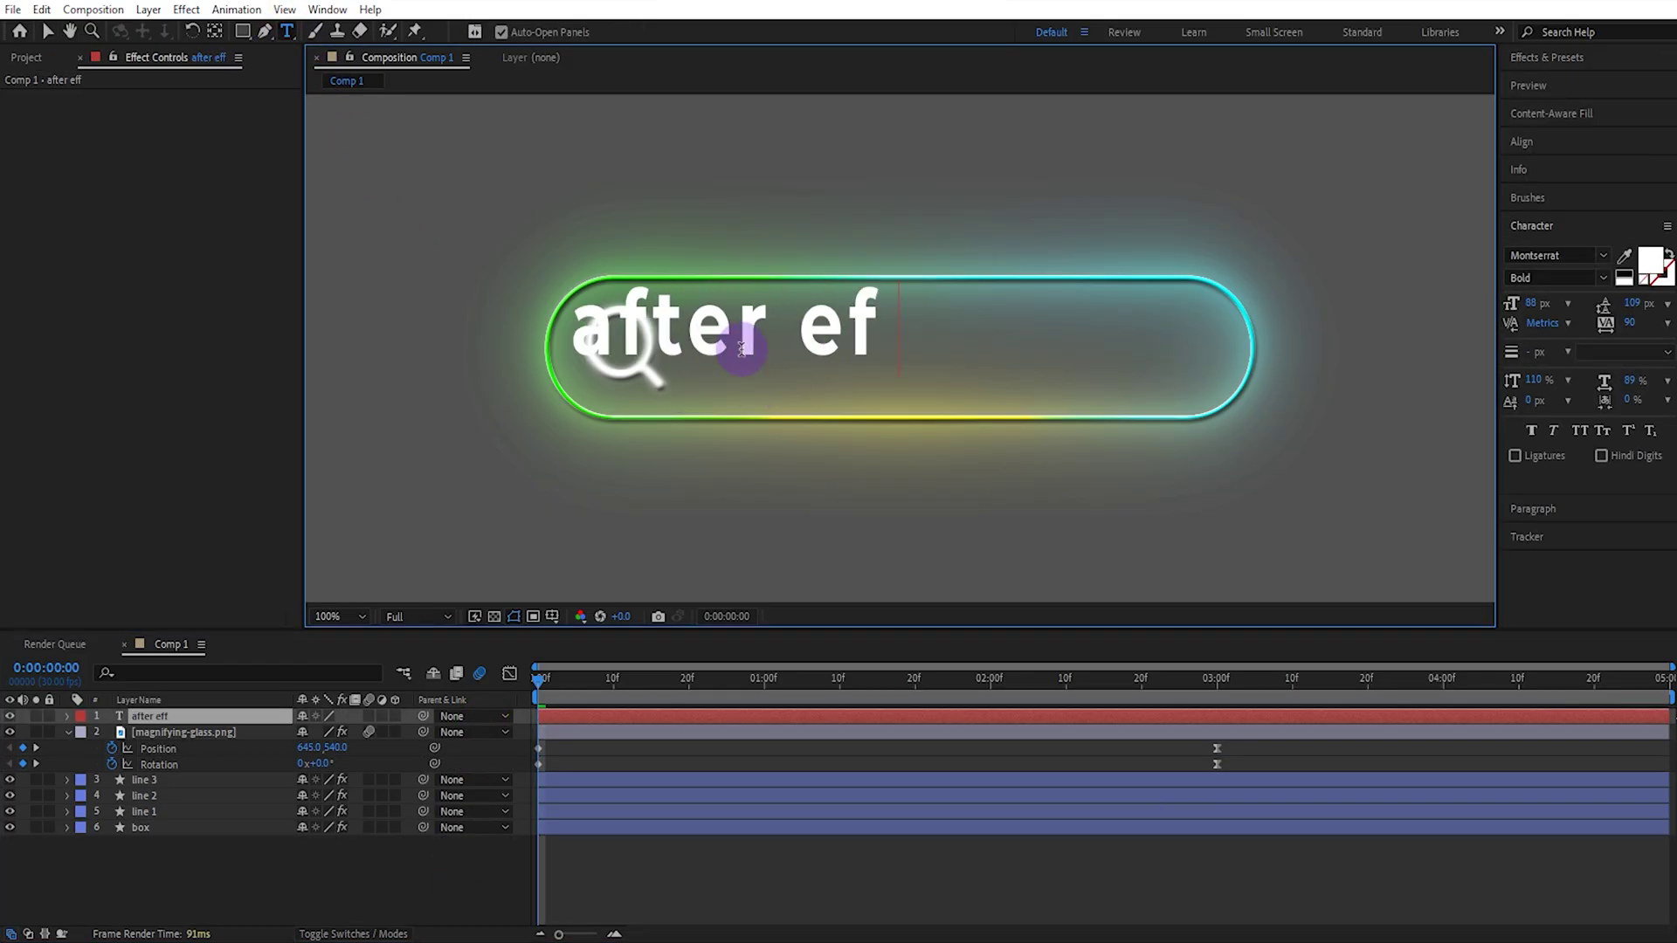
type("ects tutoria")
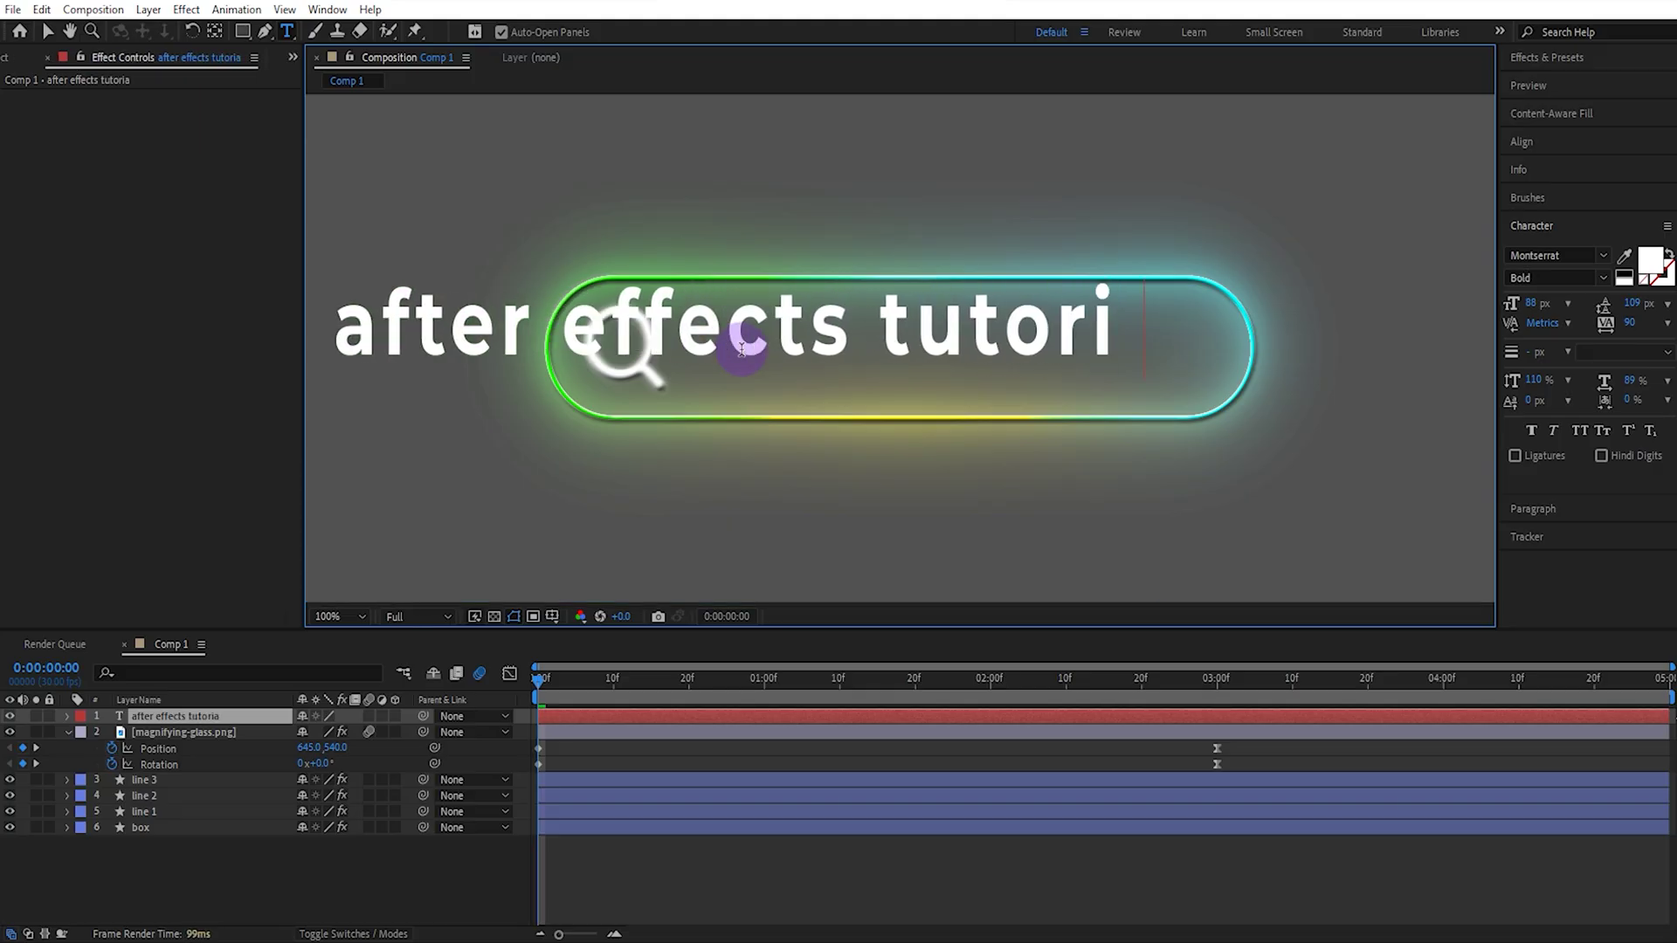
type("ls")
left_click(47, 31)
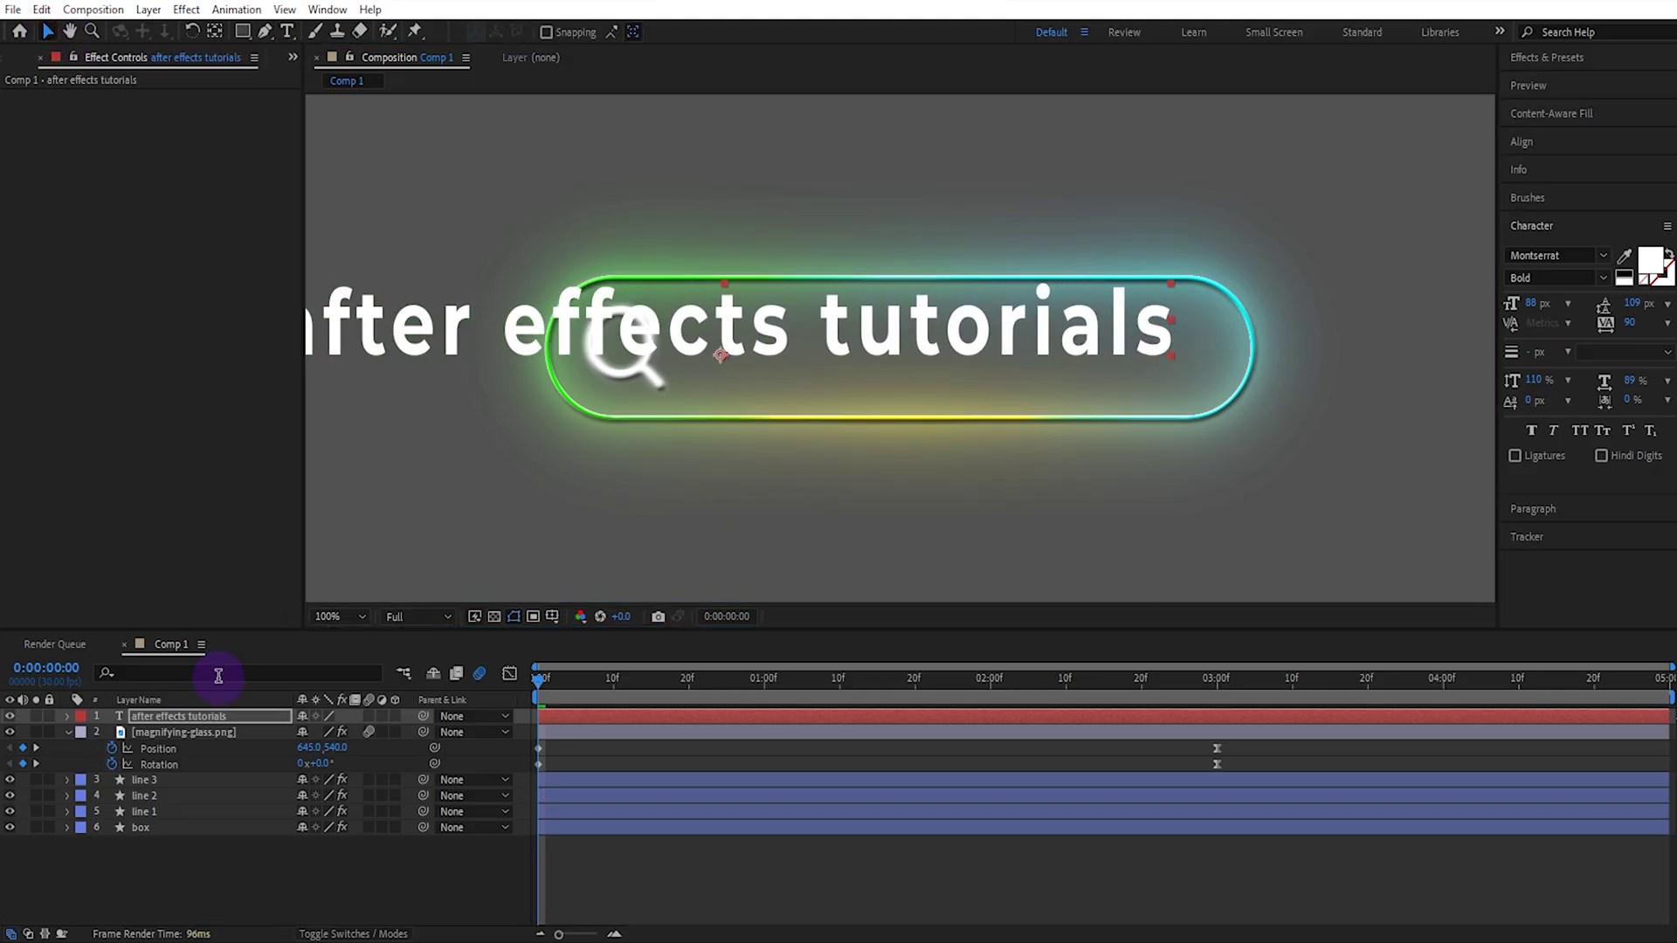
Step: Centre the text's anchor point, align it to the comp centre, and scale it to fit the bar
left_click(213, 717)
key("ctrl+alt+Home")
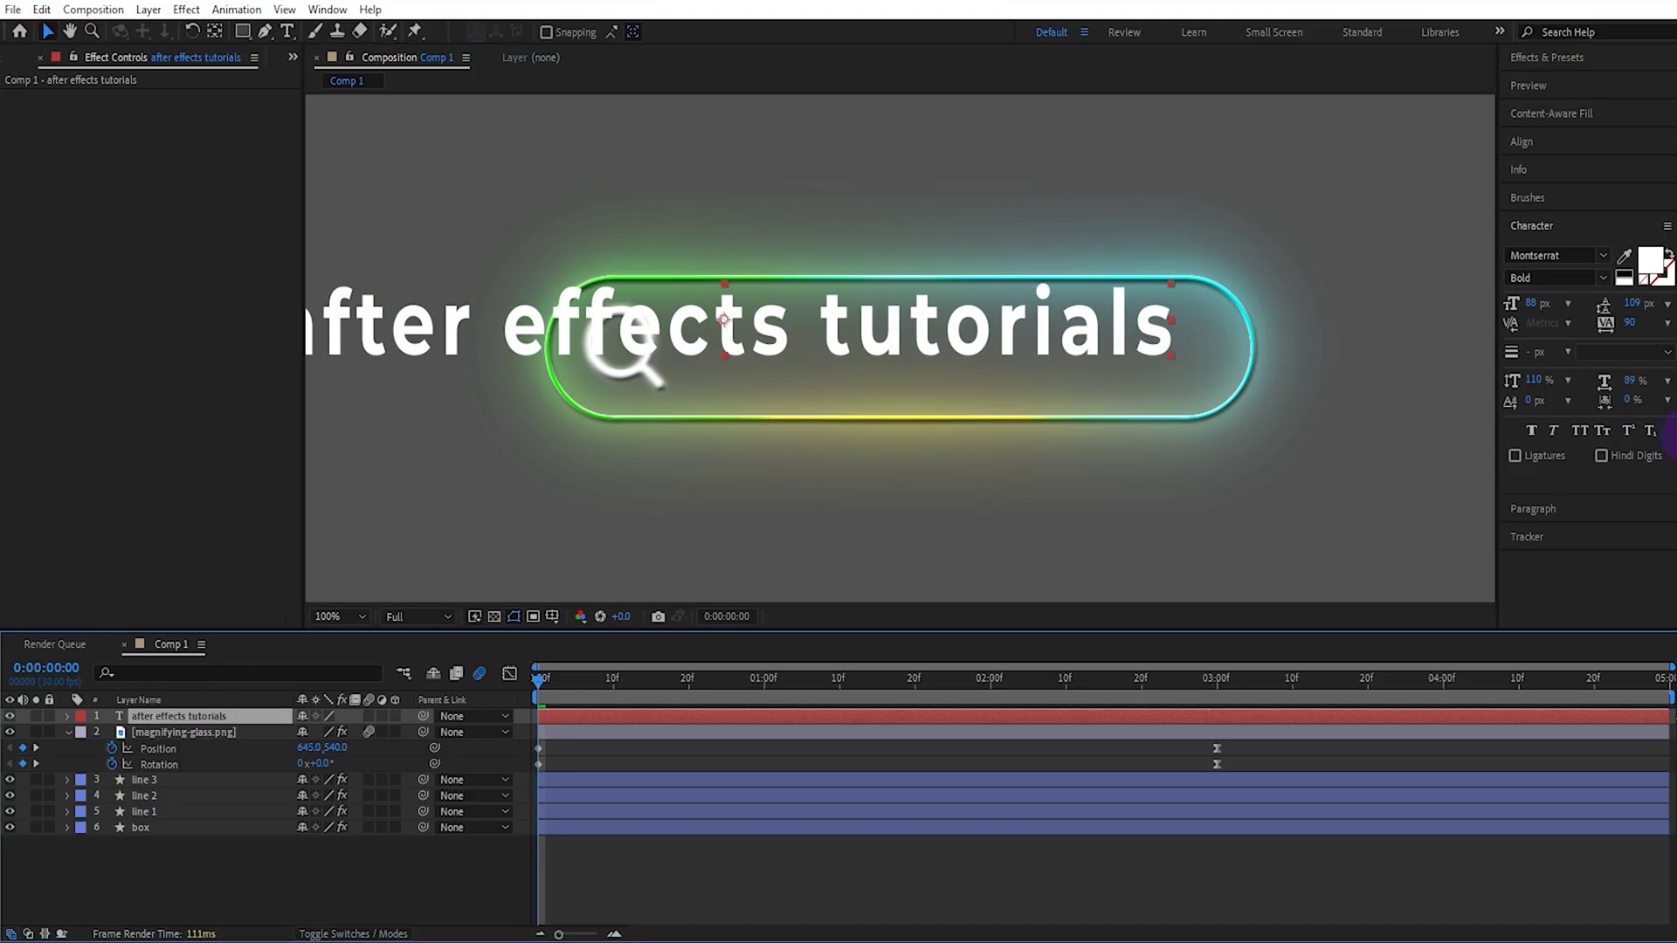
left_click(1555, 141)
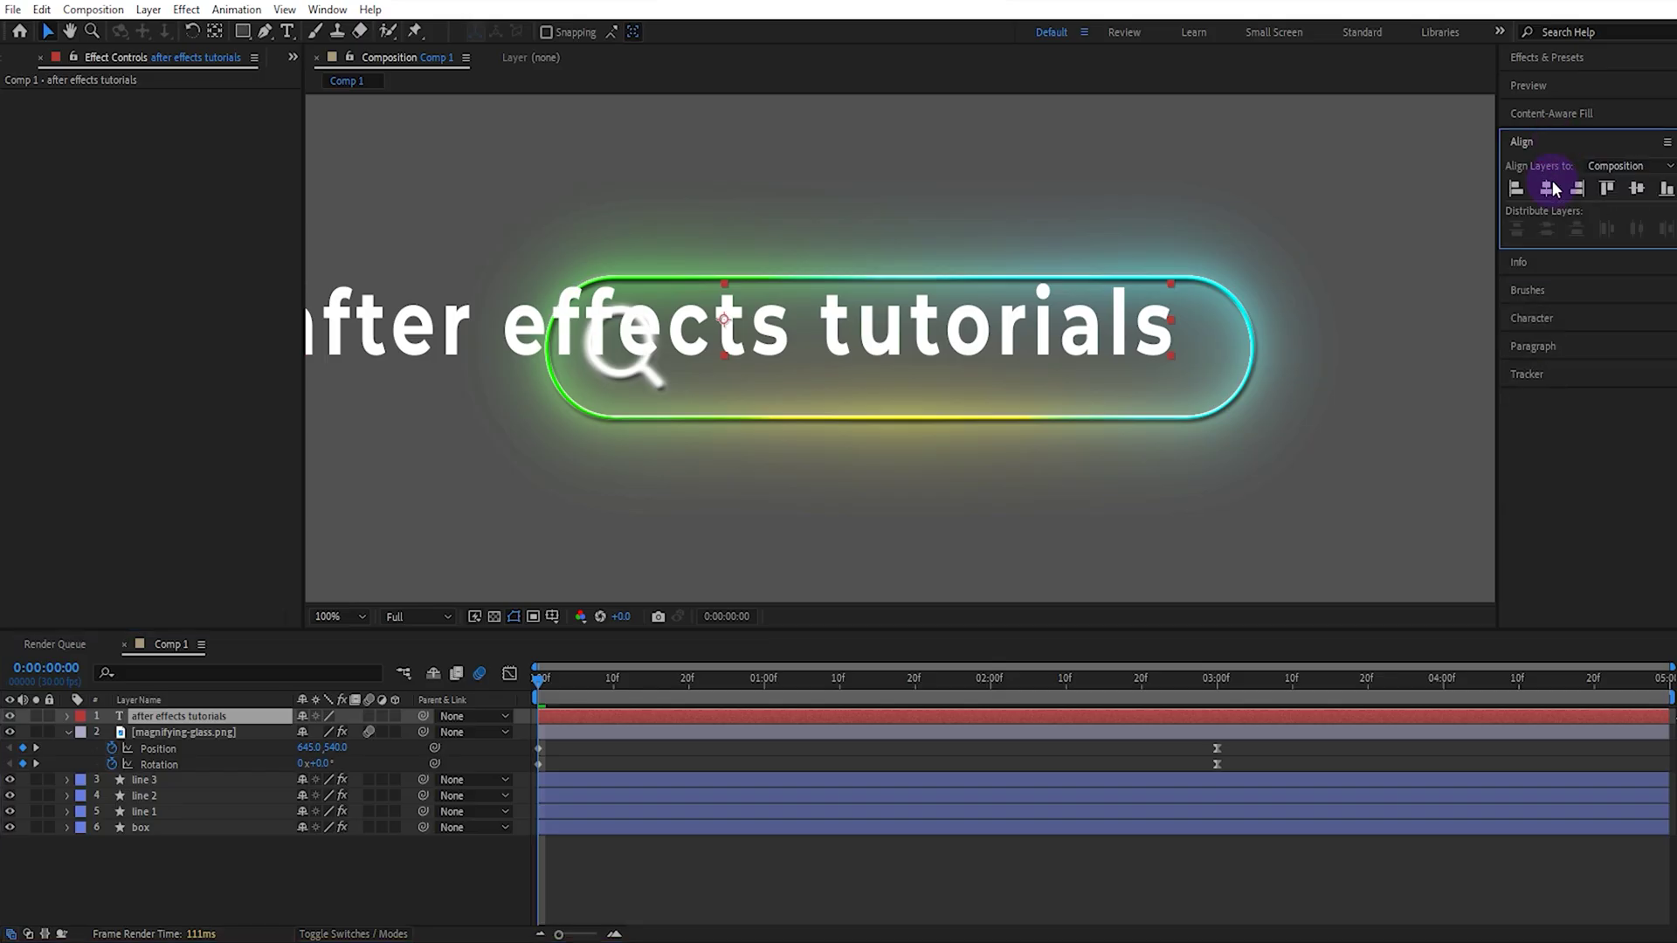
left_click(1547, 187)
left_click(1635, 189)
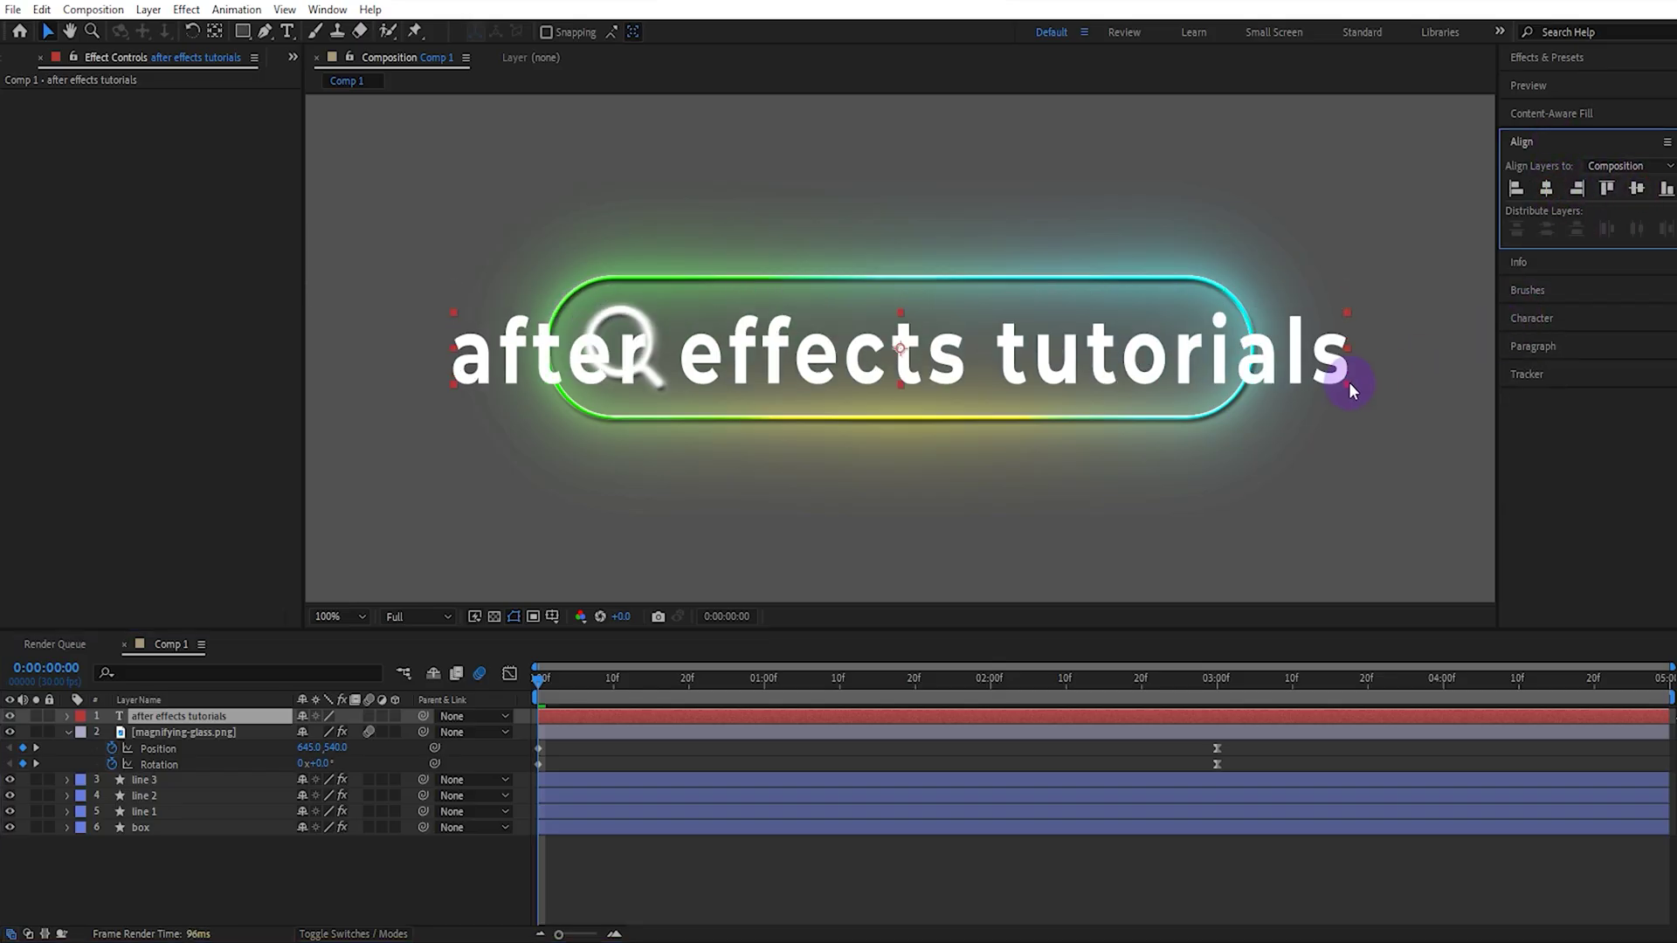
left_click_drag(1348, 381, 1217, 369)
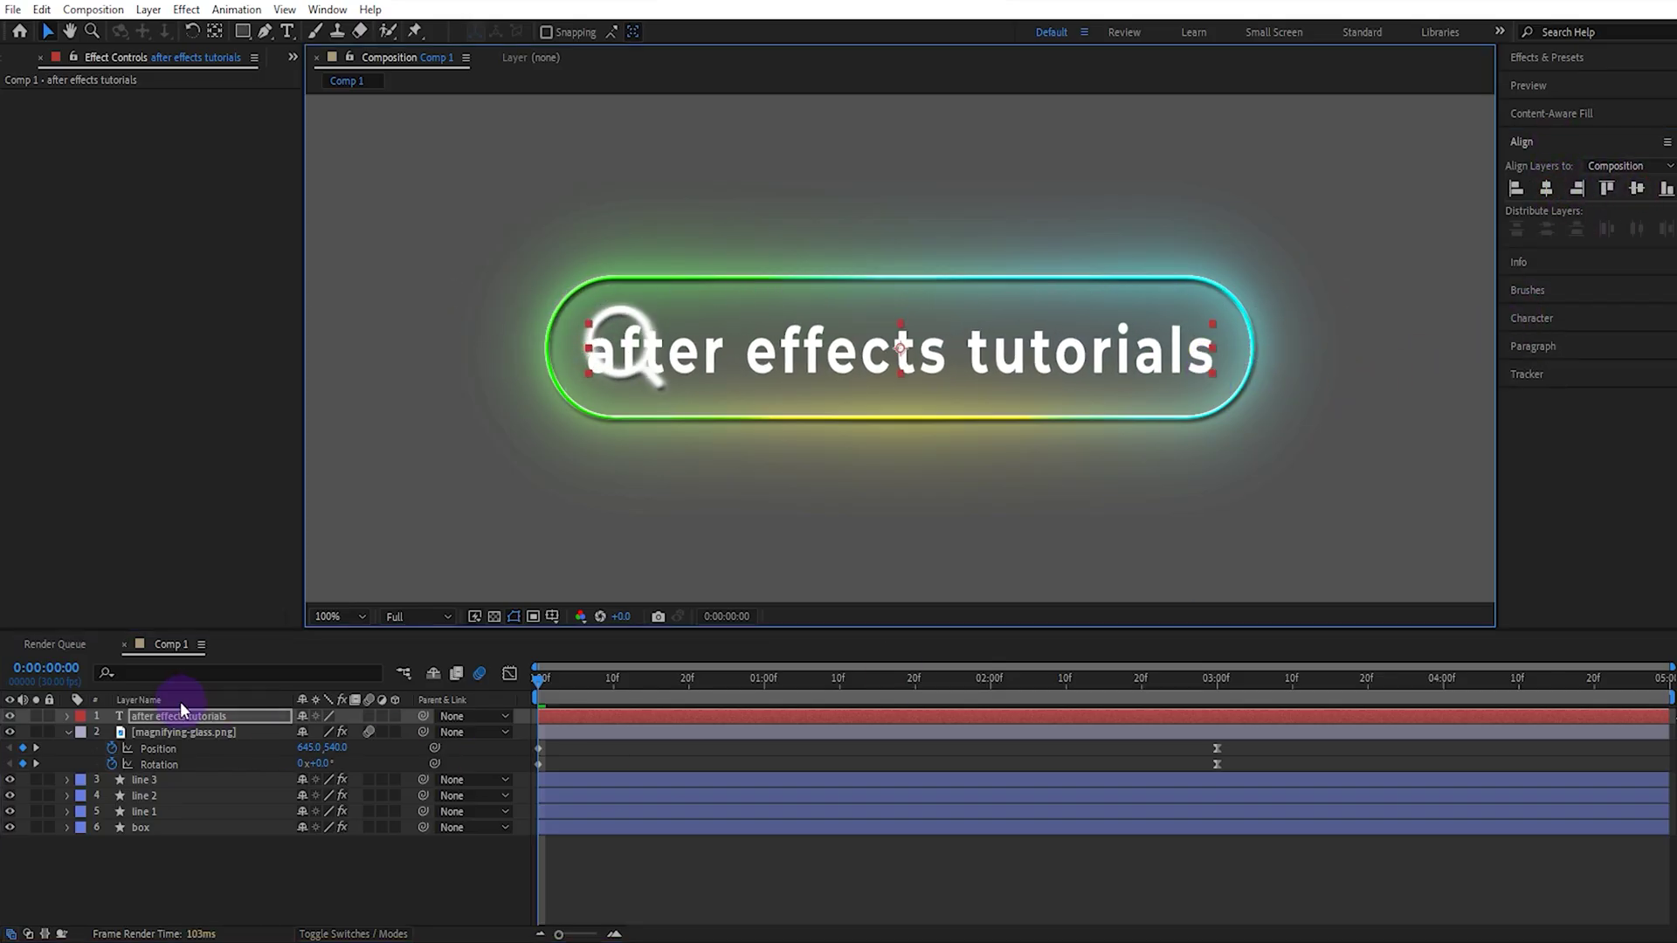
Step: Place the text layer below the magnifier and shift it left of the magnifier's 3-second position
left_click_drag(187, 714, 189, 754)
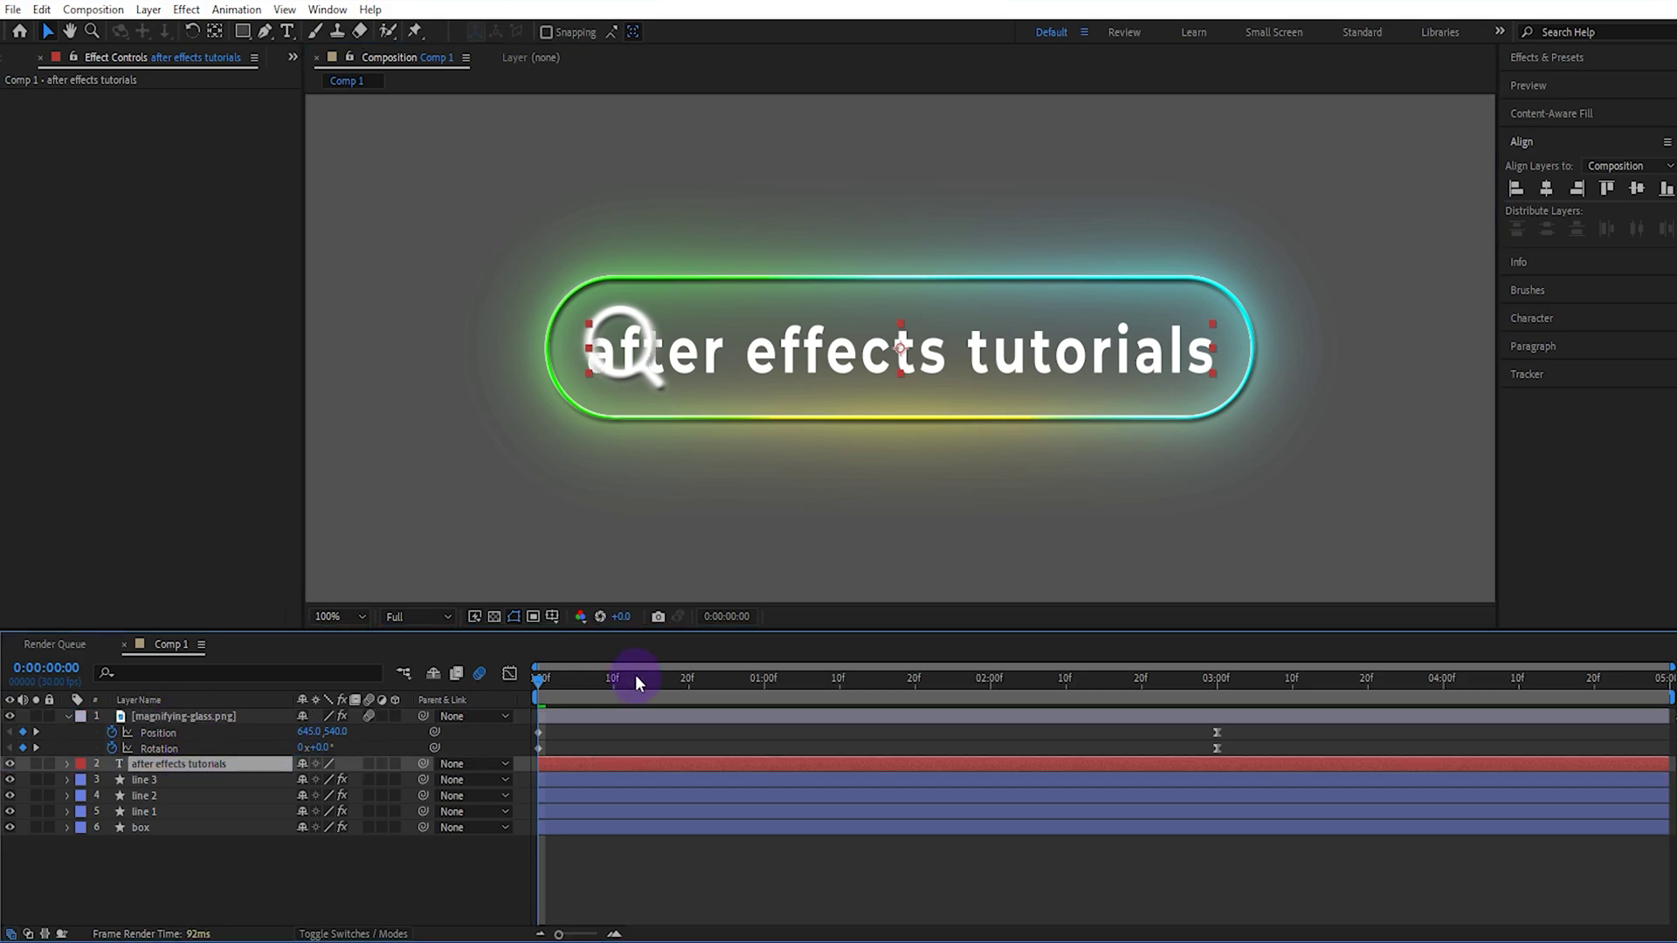
left_click_drag(692, 677, 1218, 683)
left_click(1198, 374)
left_click_drag(1212, 372, 1155, 372)
left_click_drag(899, 350, 858, 347)
Step: Apply a Glow effect to the text with Glow Radius 35
left_click(1570, 55)
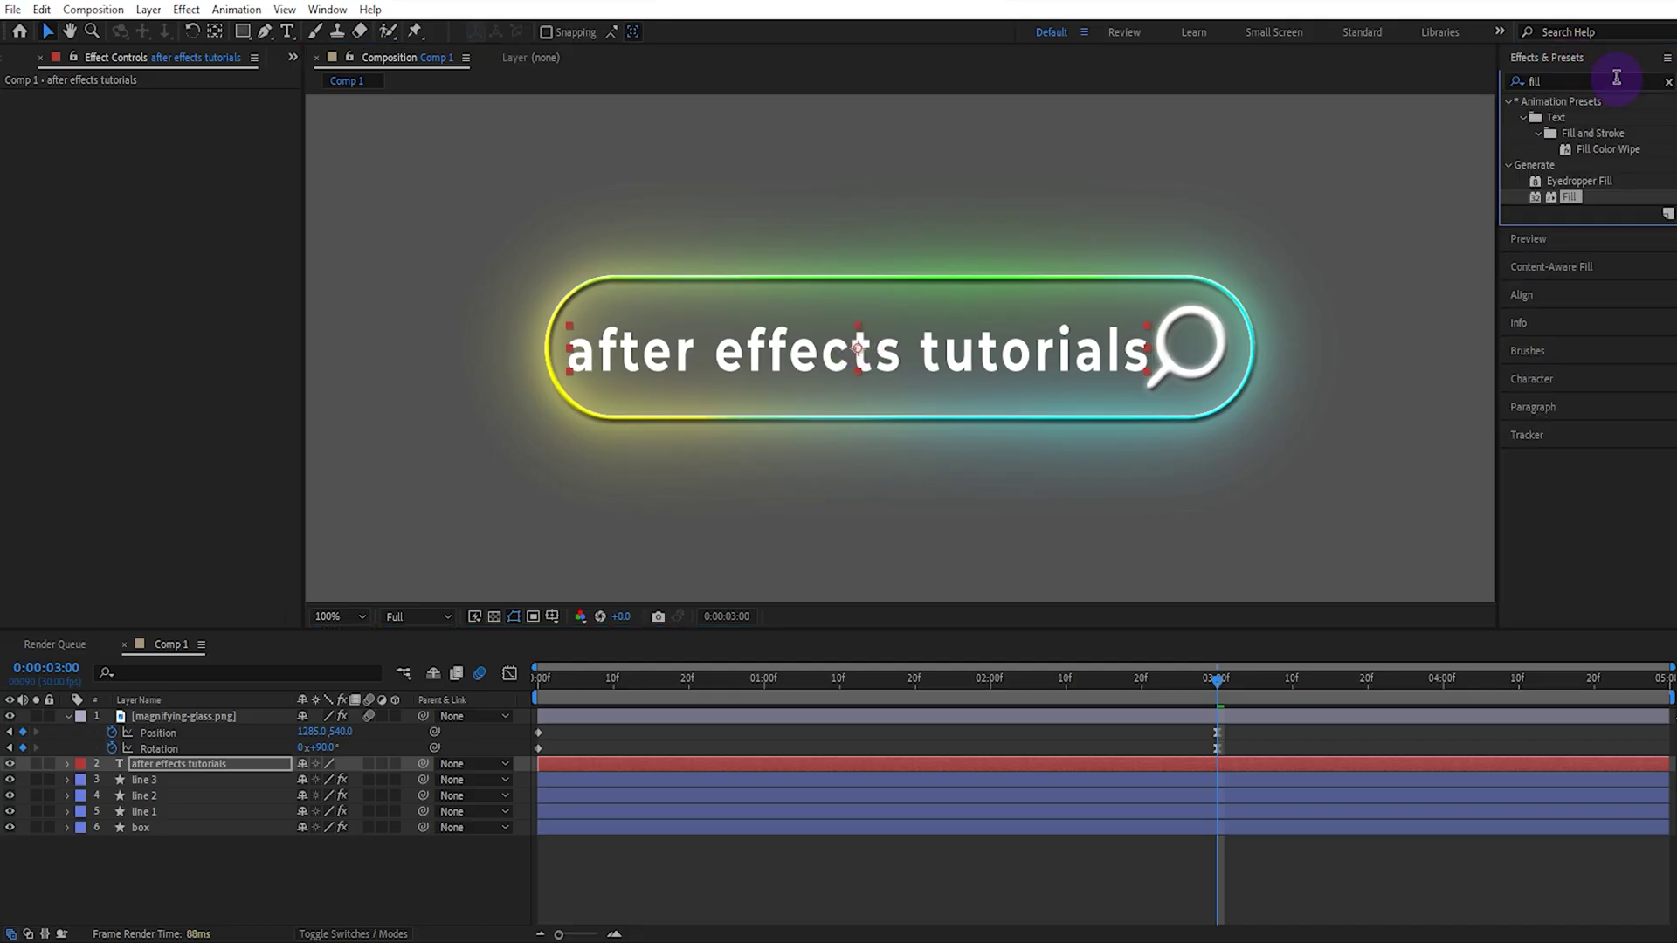
left_click(1668, 83)
type("glow")
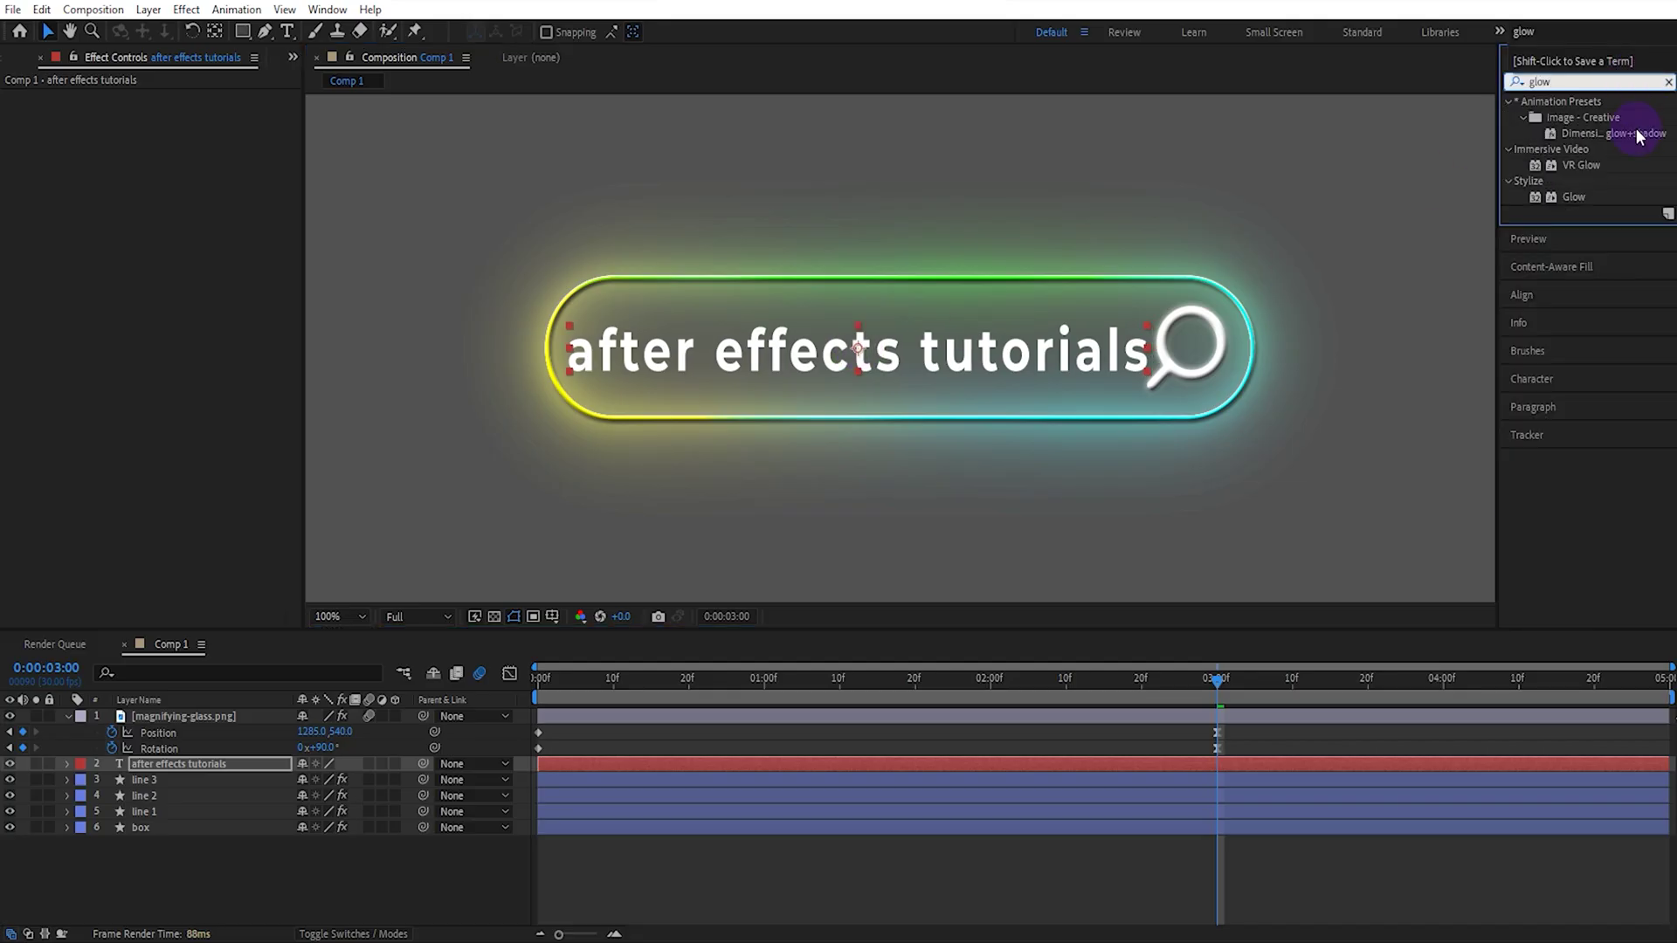
left_click_drag(1573, 196, 1057, 332)
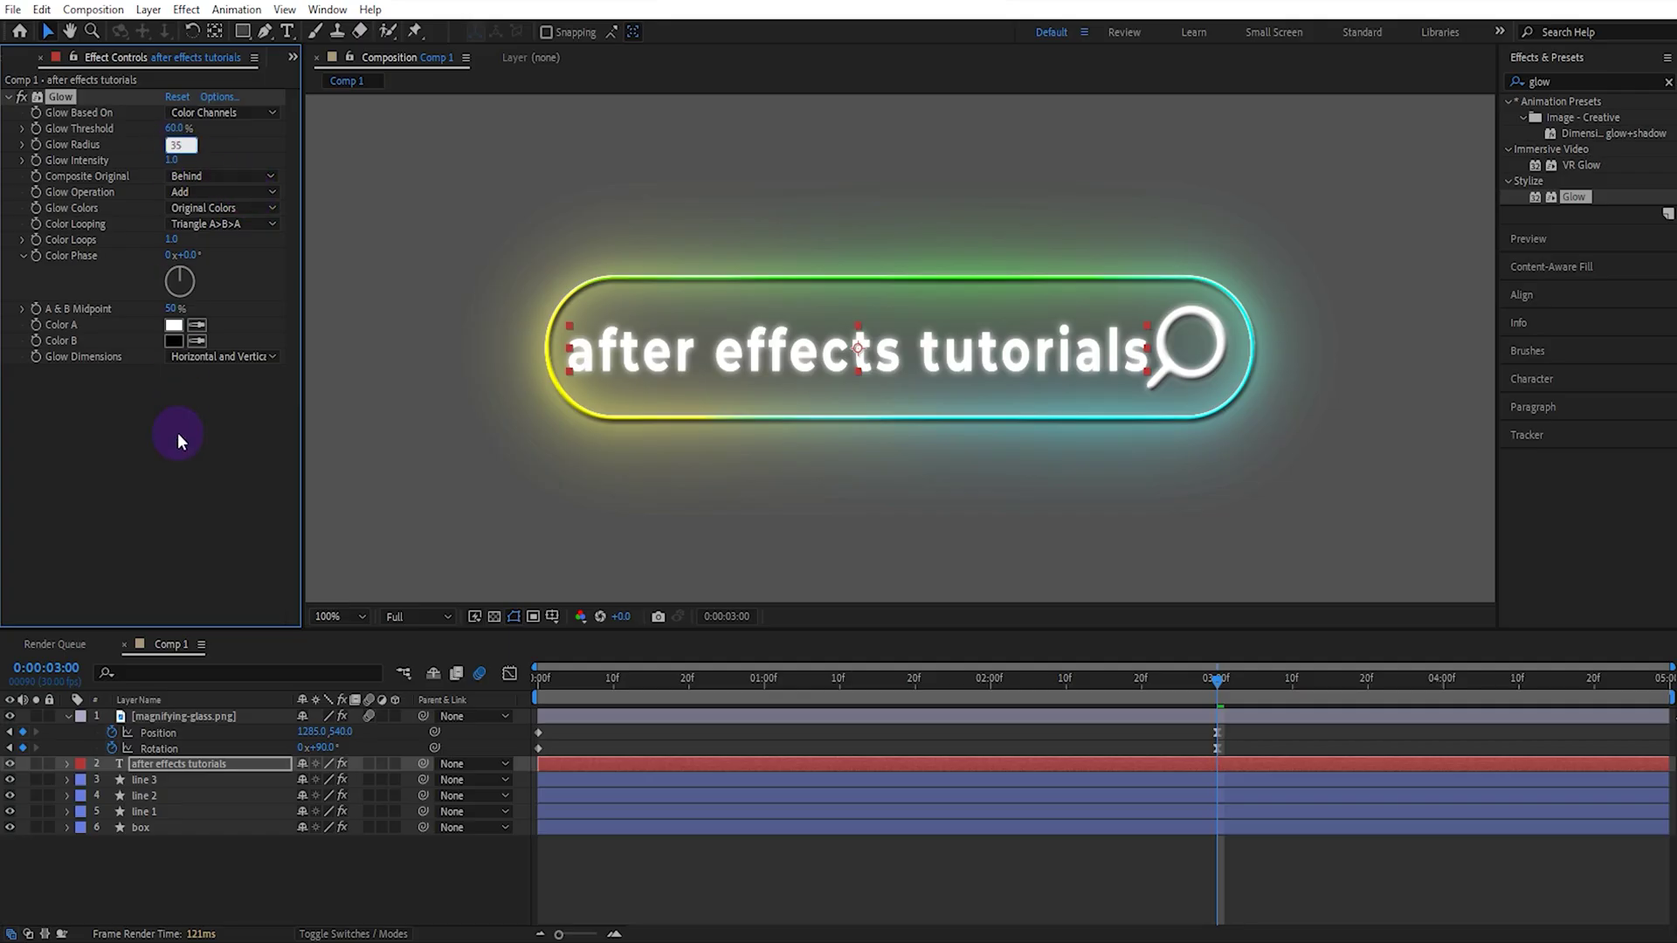
type("35")
left_click(181, 463)
Step: Apply the Slow Fade On preset to the text layer
left_click(1668, 82)
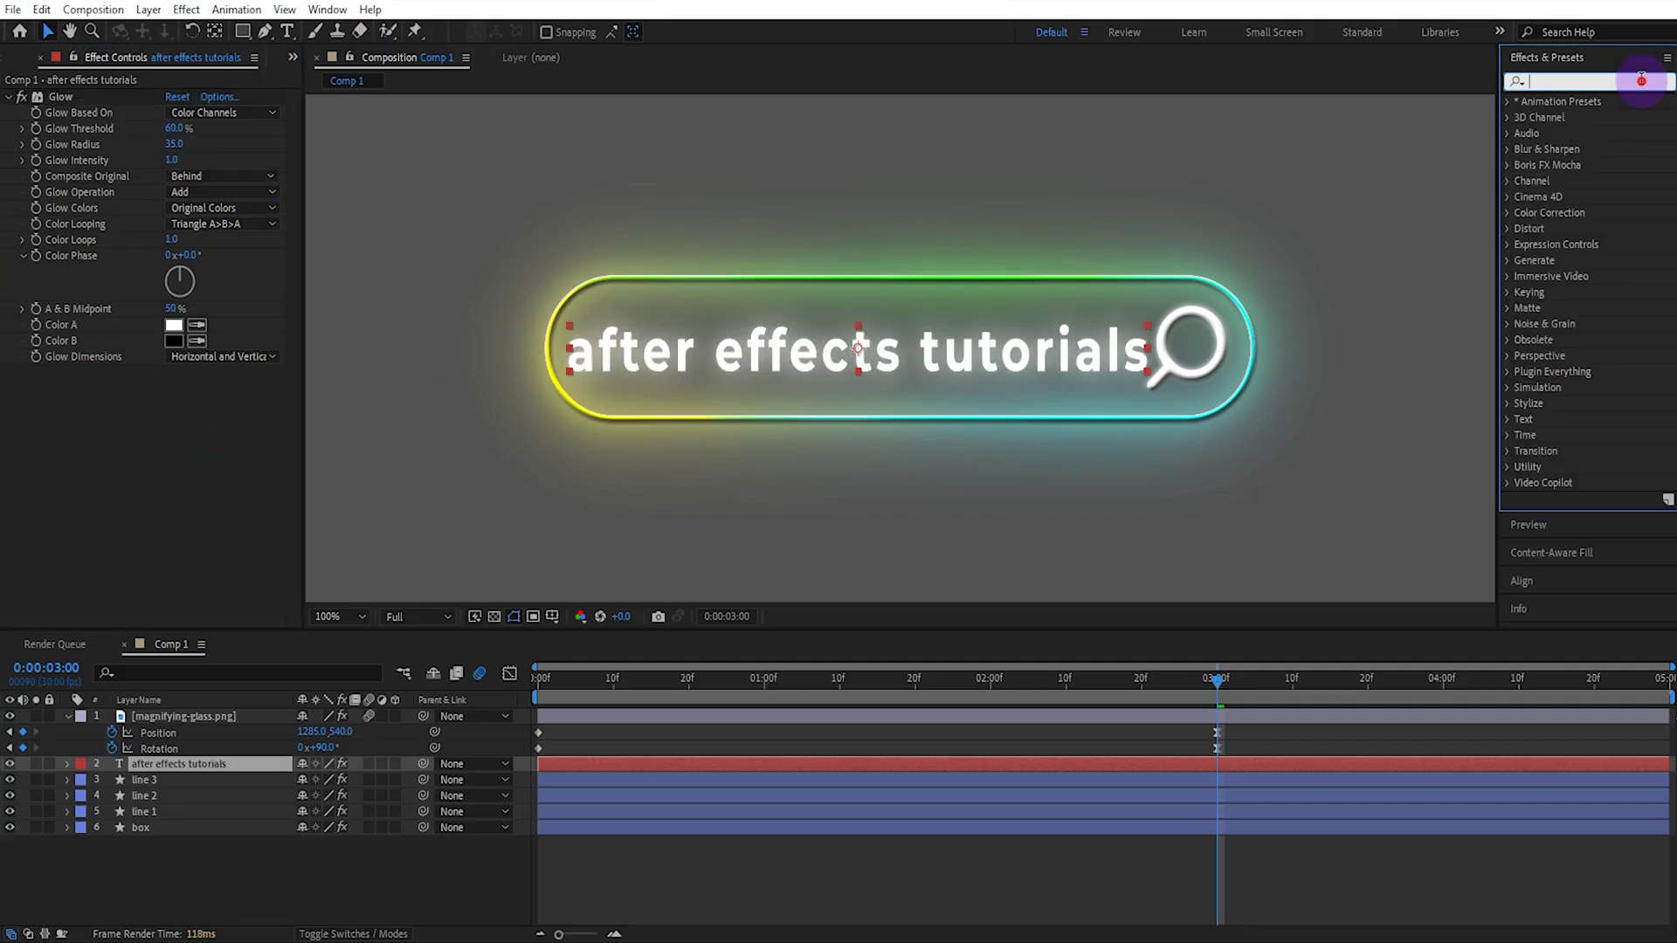
type("slow")
left_click_drag(1616, 155, 924, 372)
Step: Retime the fade's Offset keyframes to run from 0 to 3 seconds
key("u")
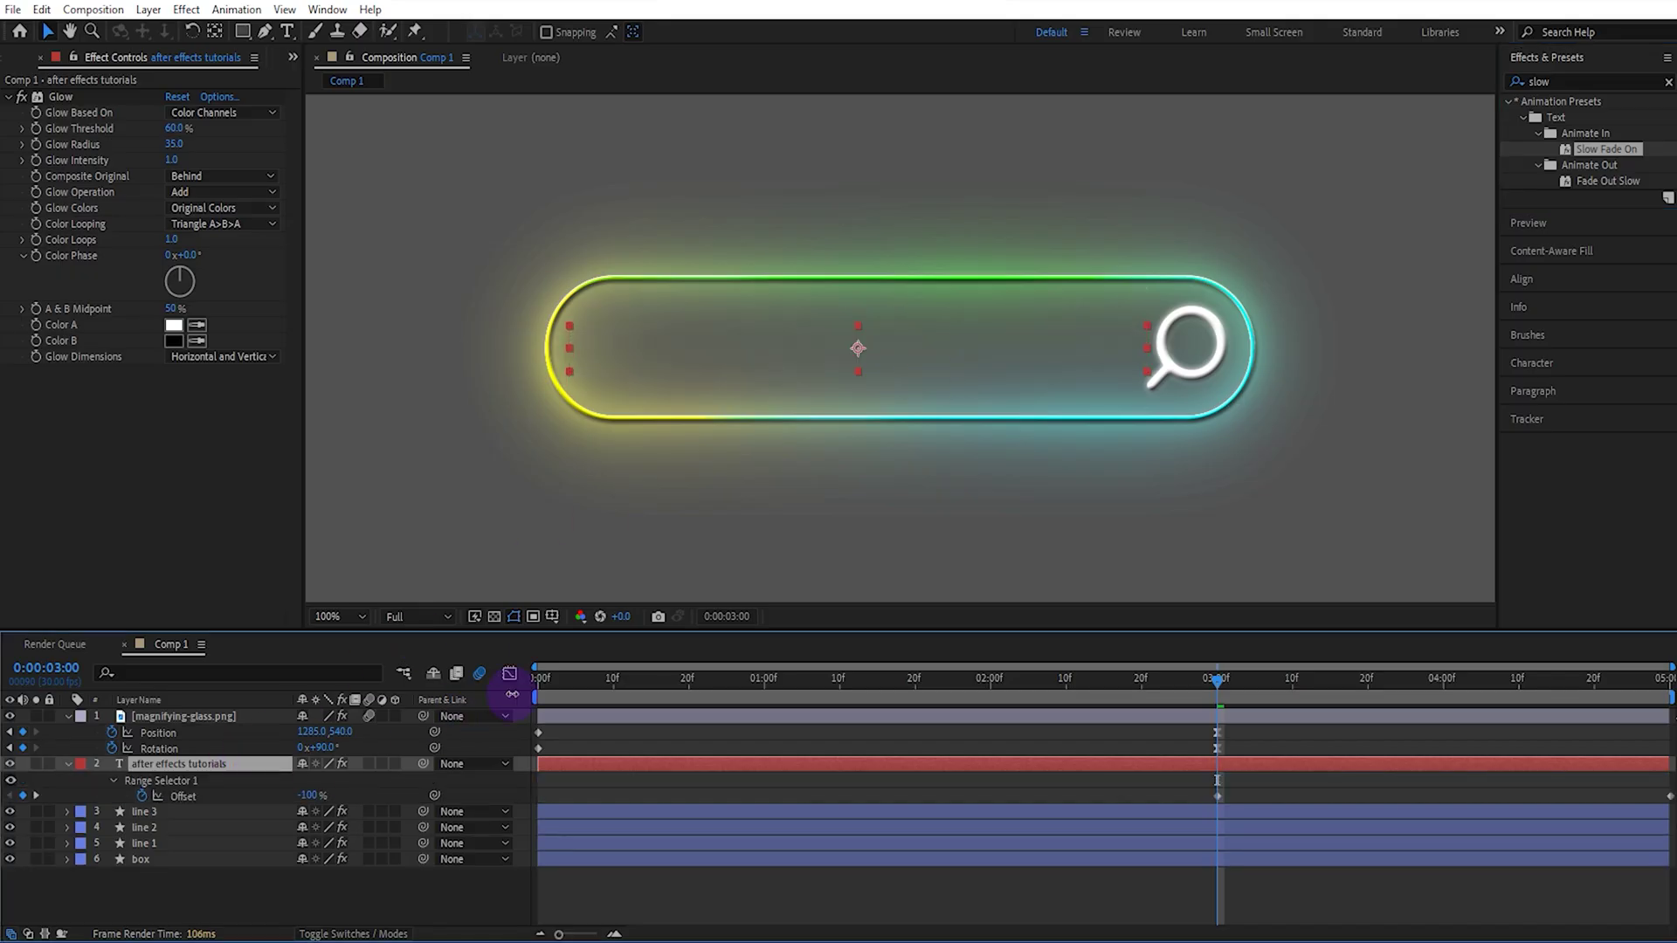
key("Home")
left_click(1219, 795)
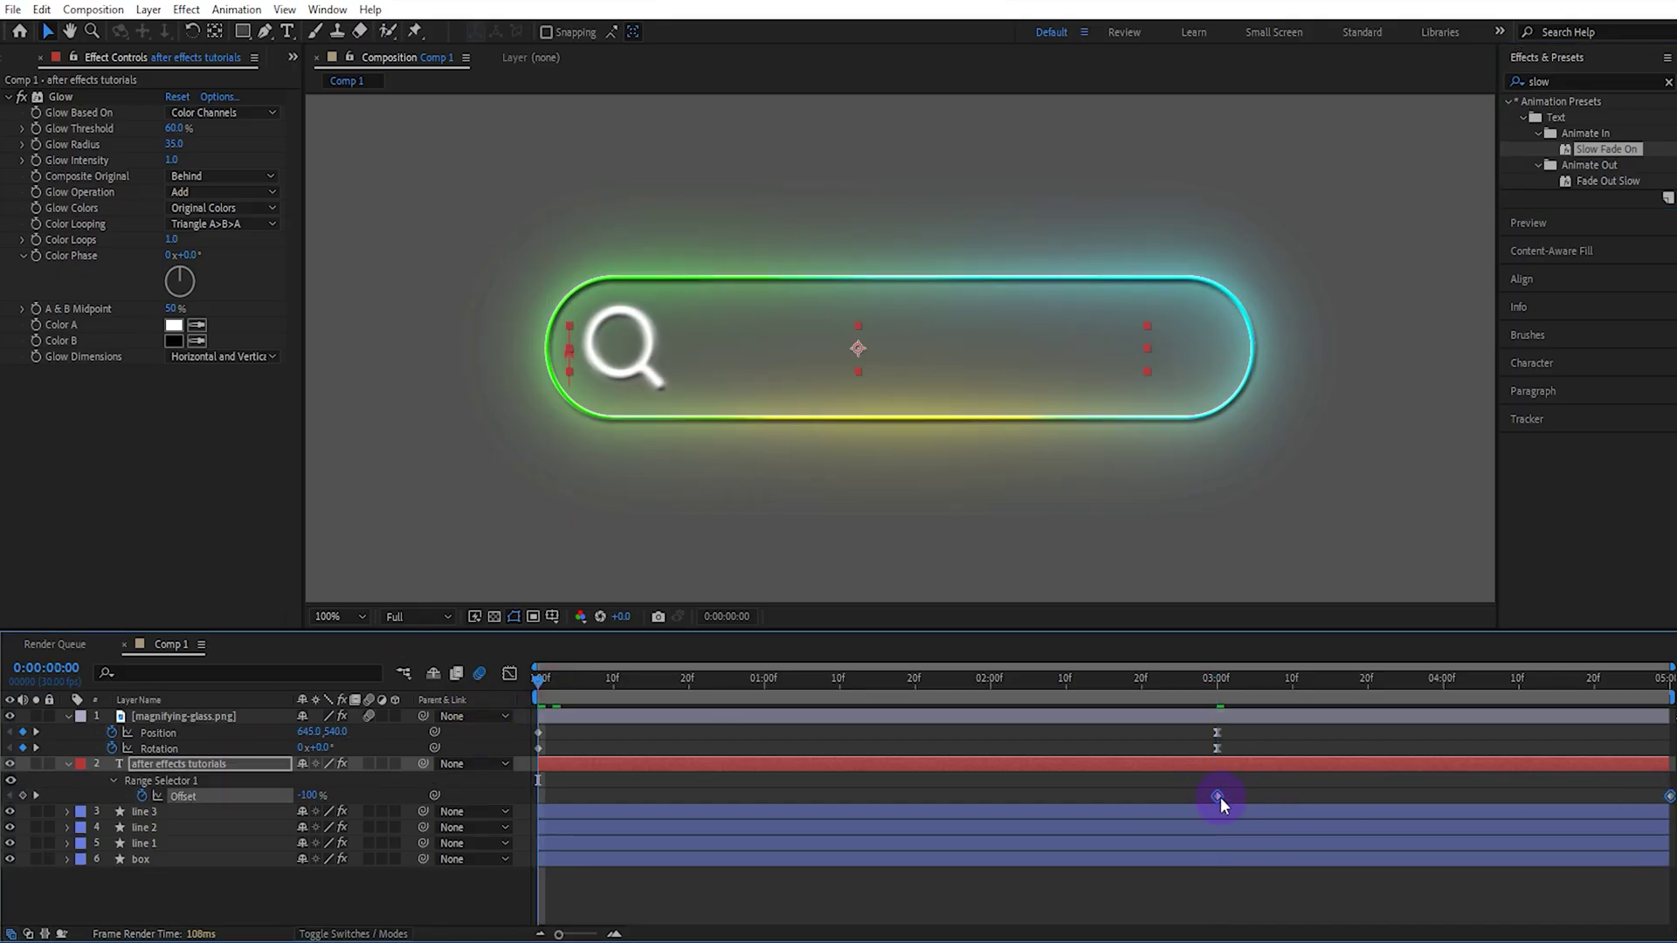
left_click_drag(1220, 795, 537, 796)
left_click(1216, 678)
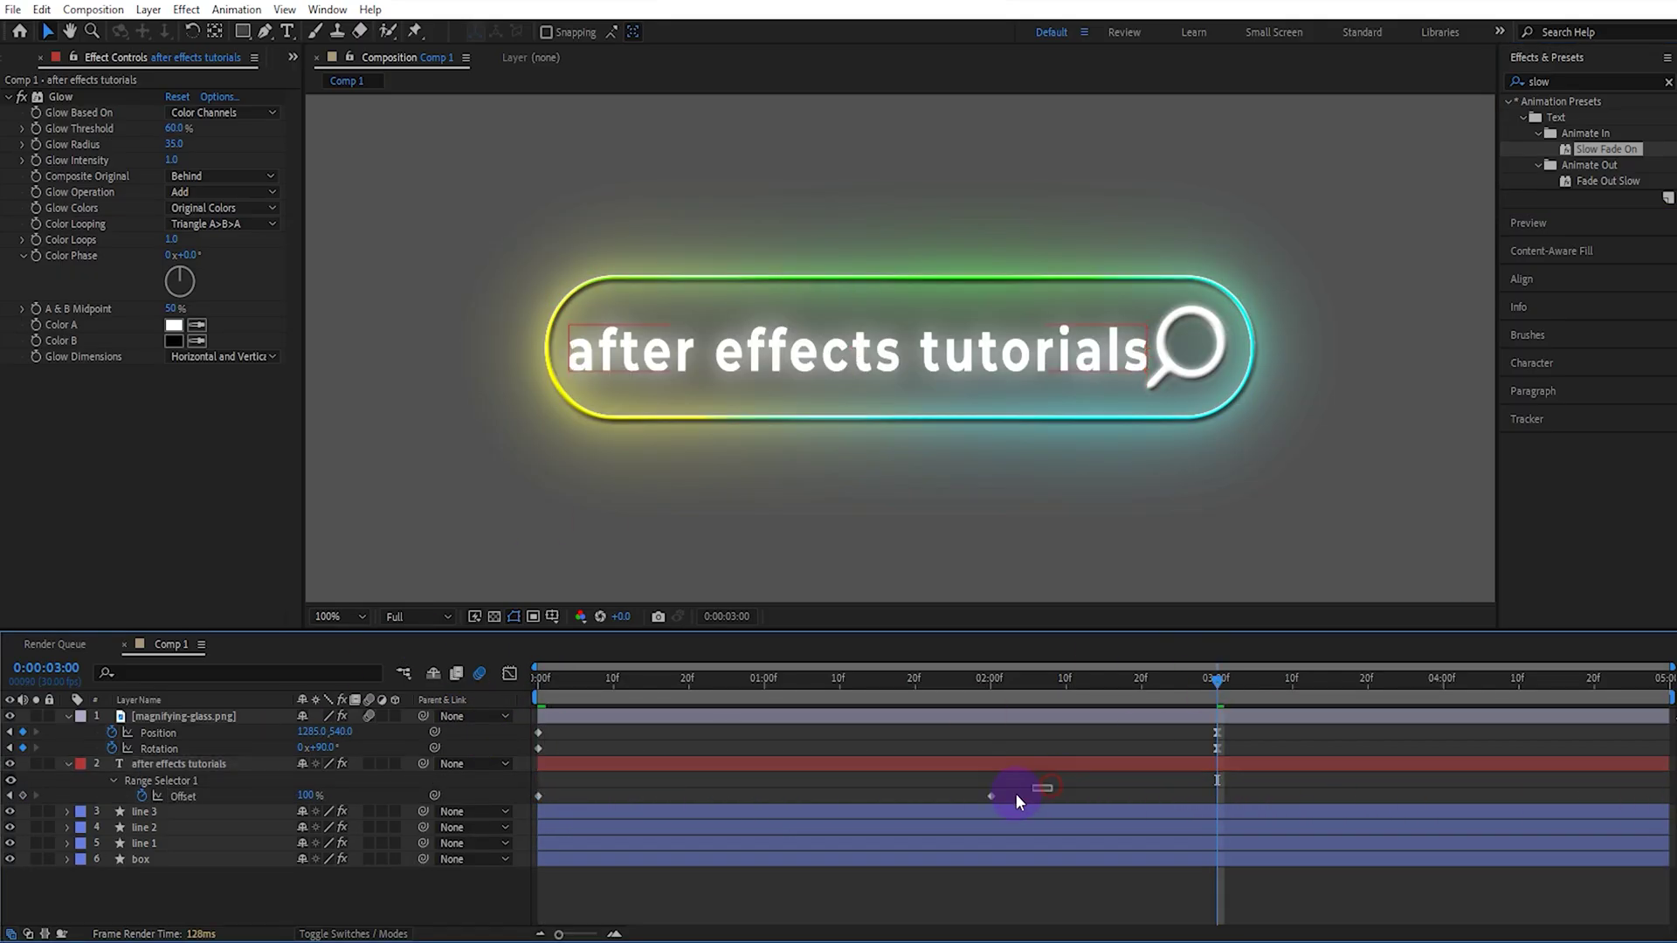
left_click_drag(1195, 799, 1216, 795)
key("Home")
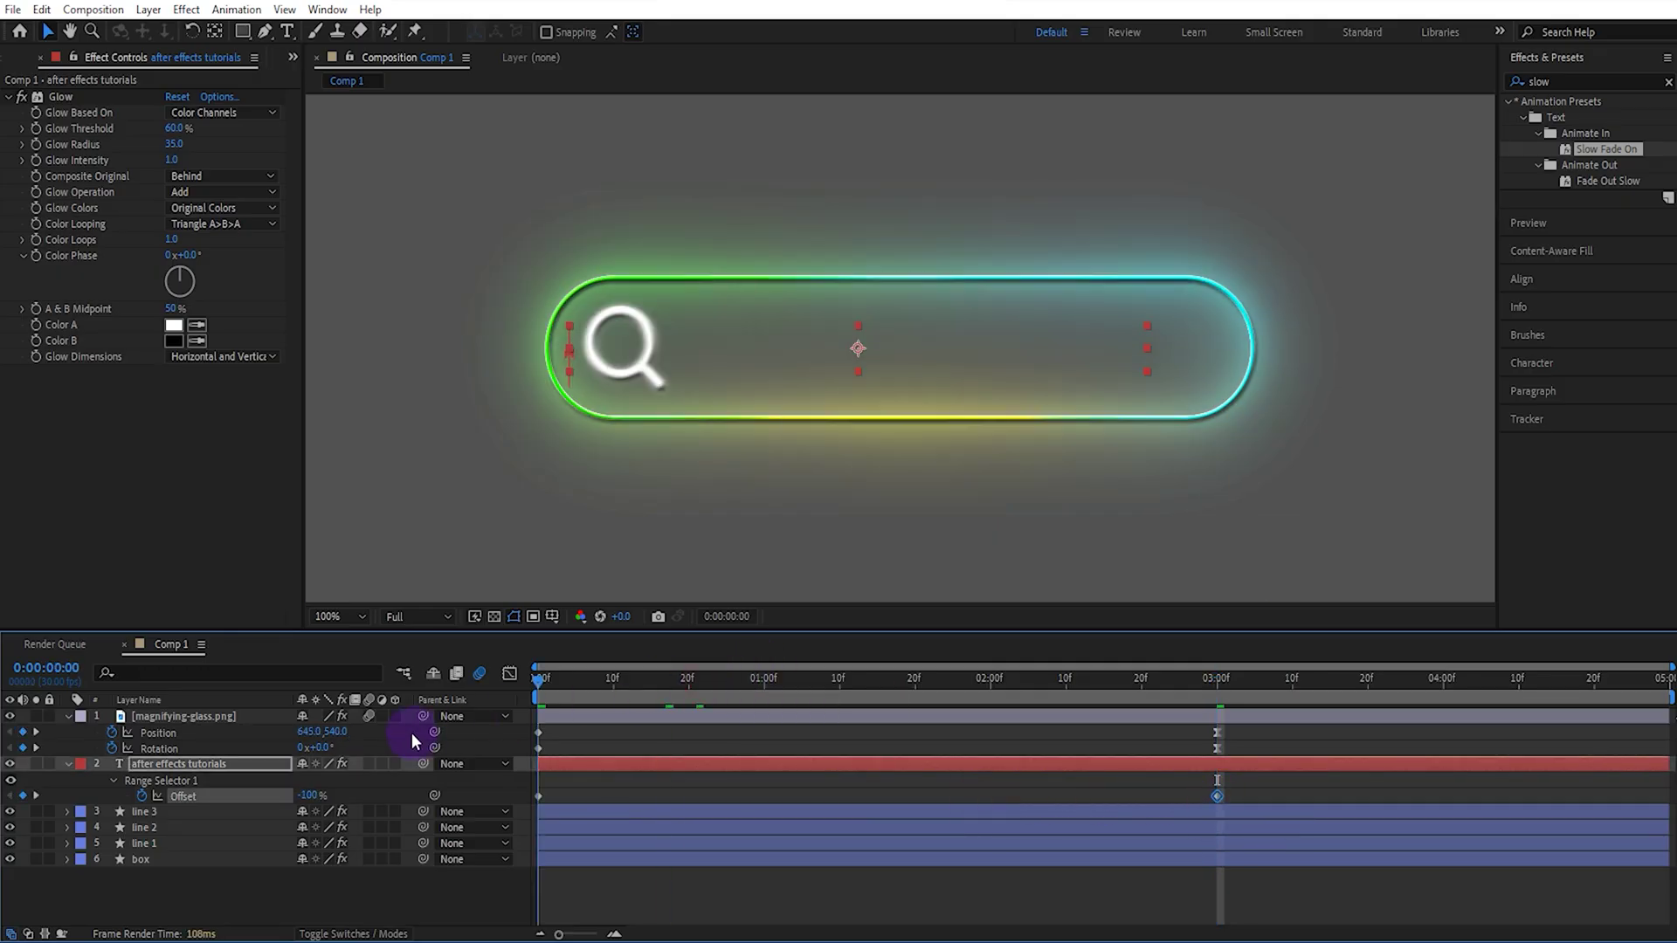
Step: Play and stop the preview to check the text fading in as the magnifier sweeps across
left_click(1566, 224)
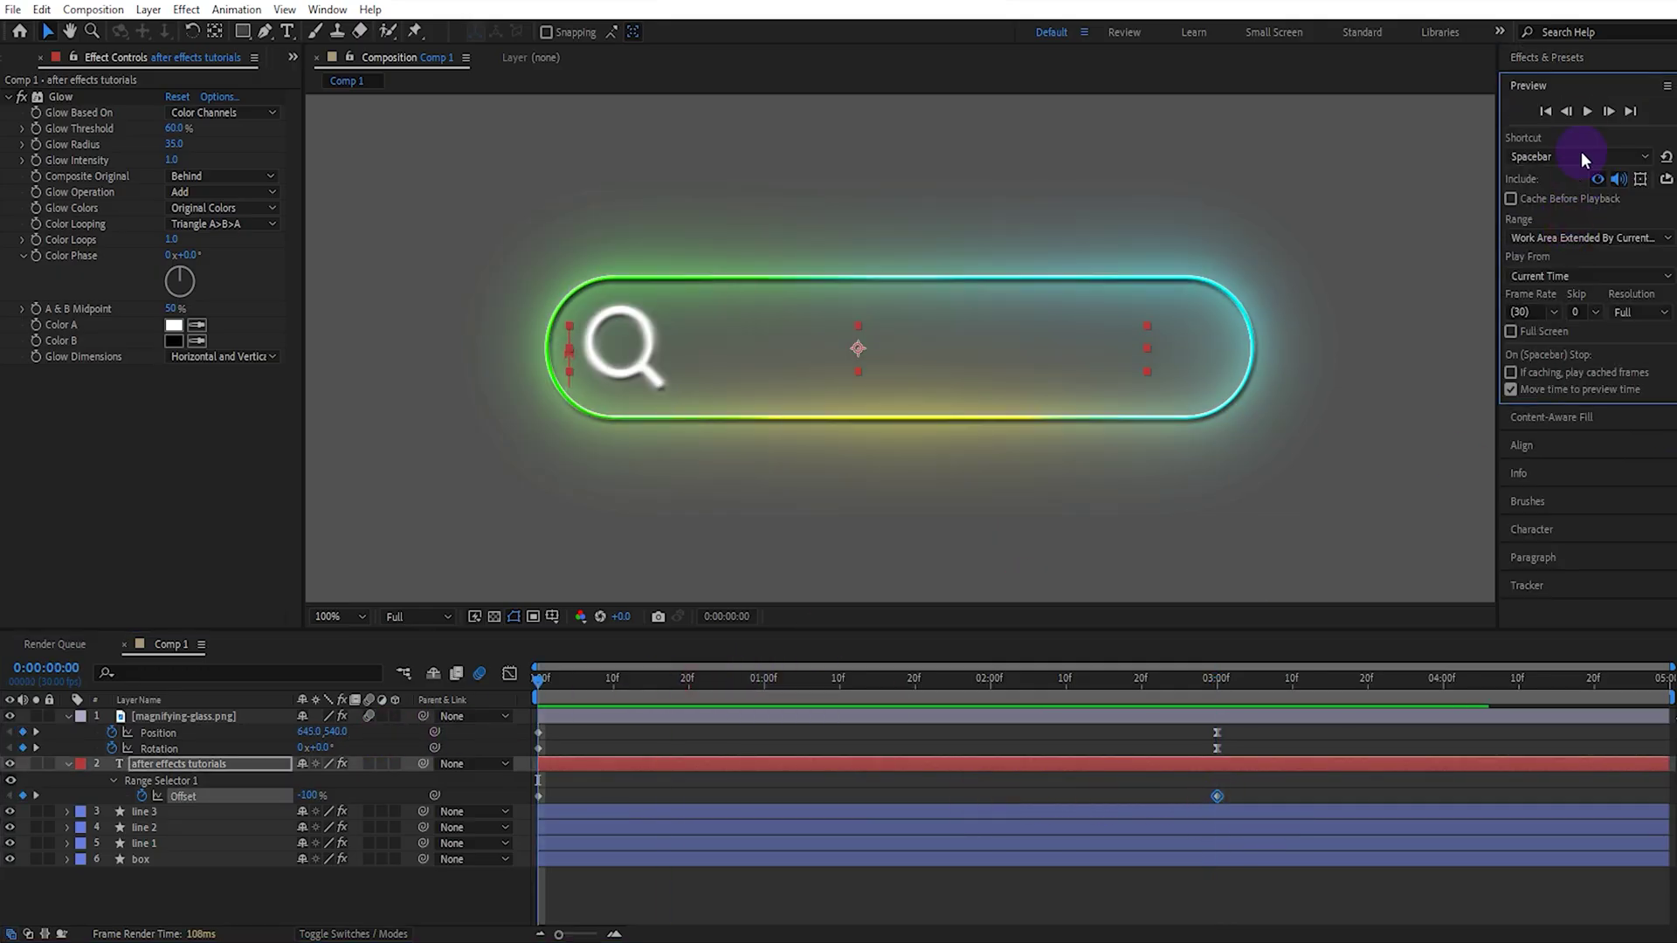
left_click(1586, 112)
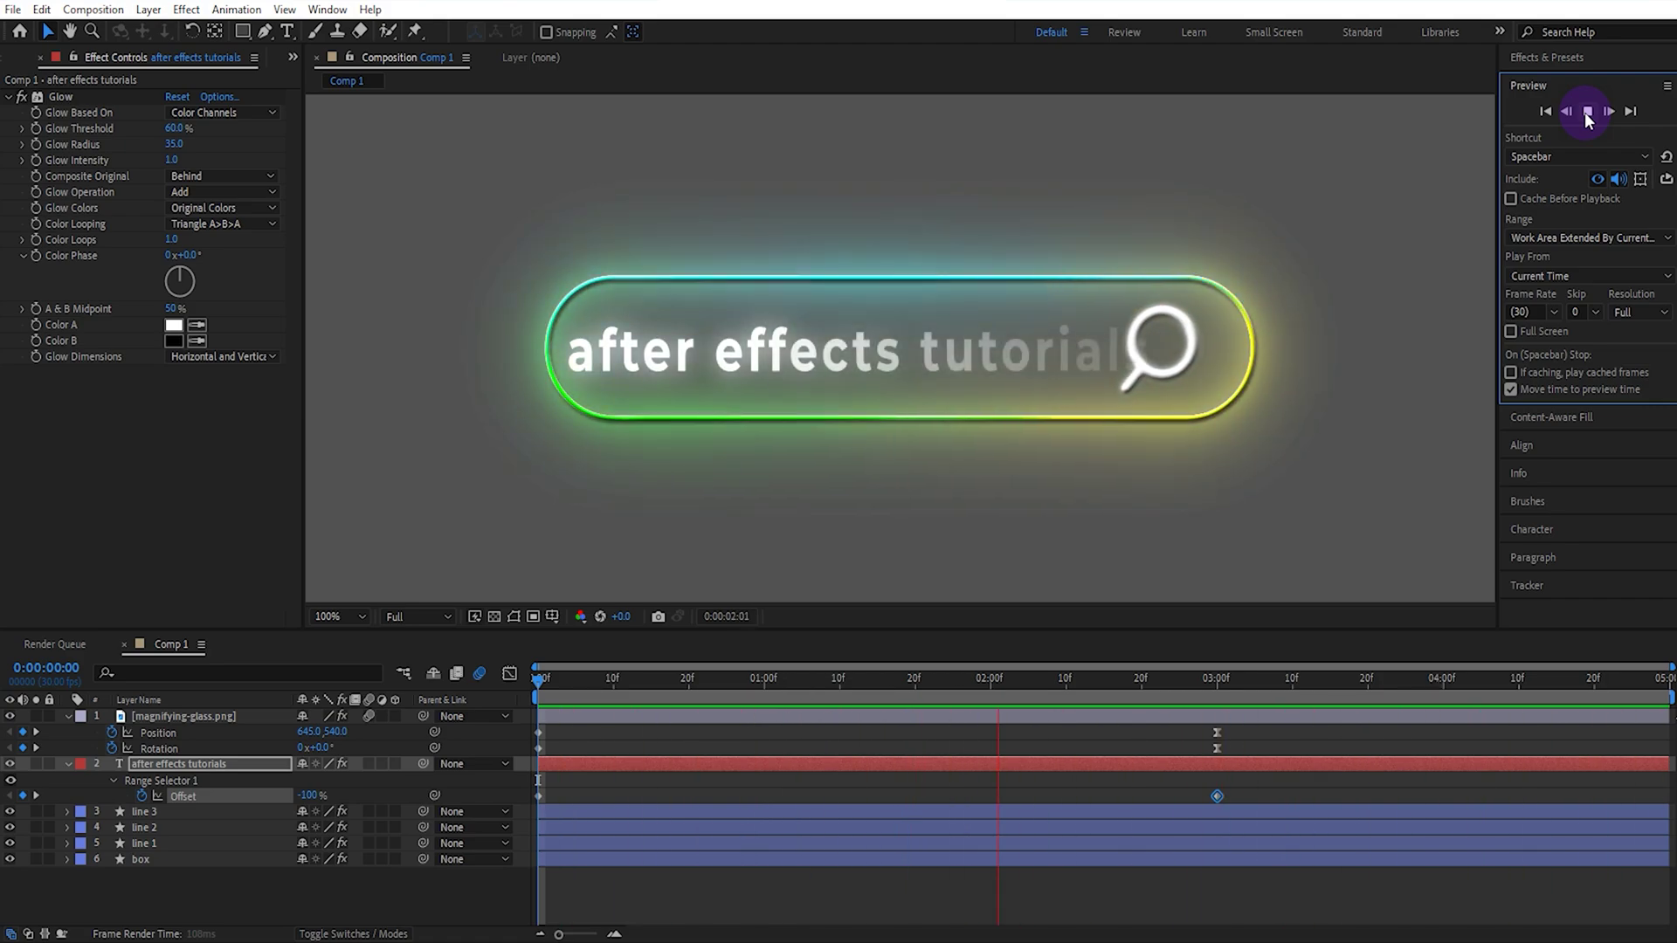
left_click(1588, 114)
left_click(665, 407)
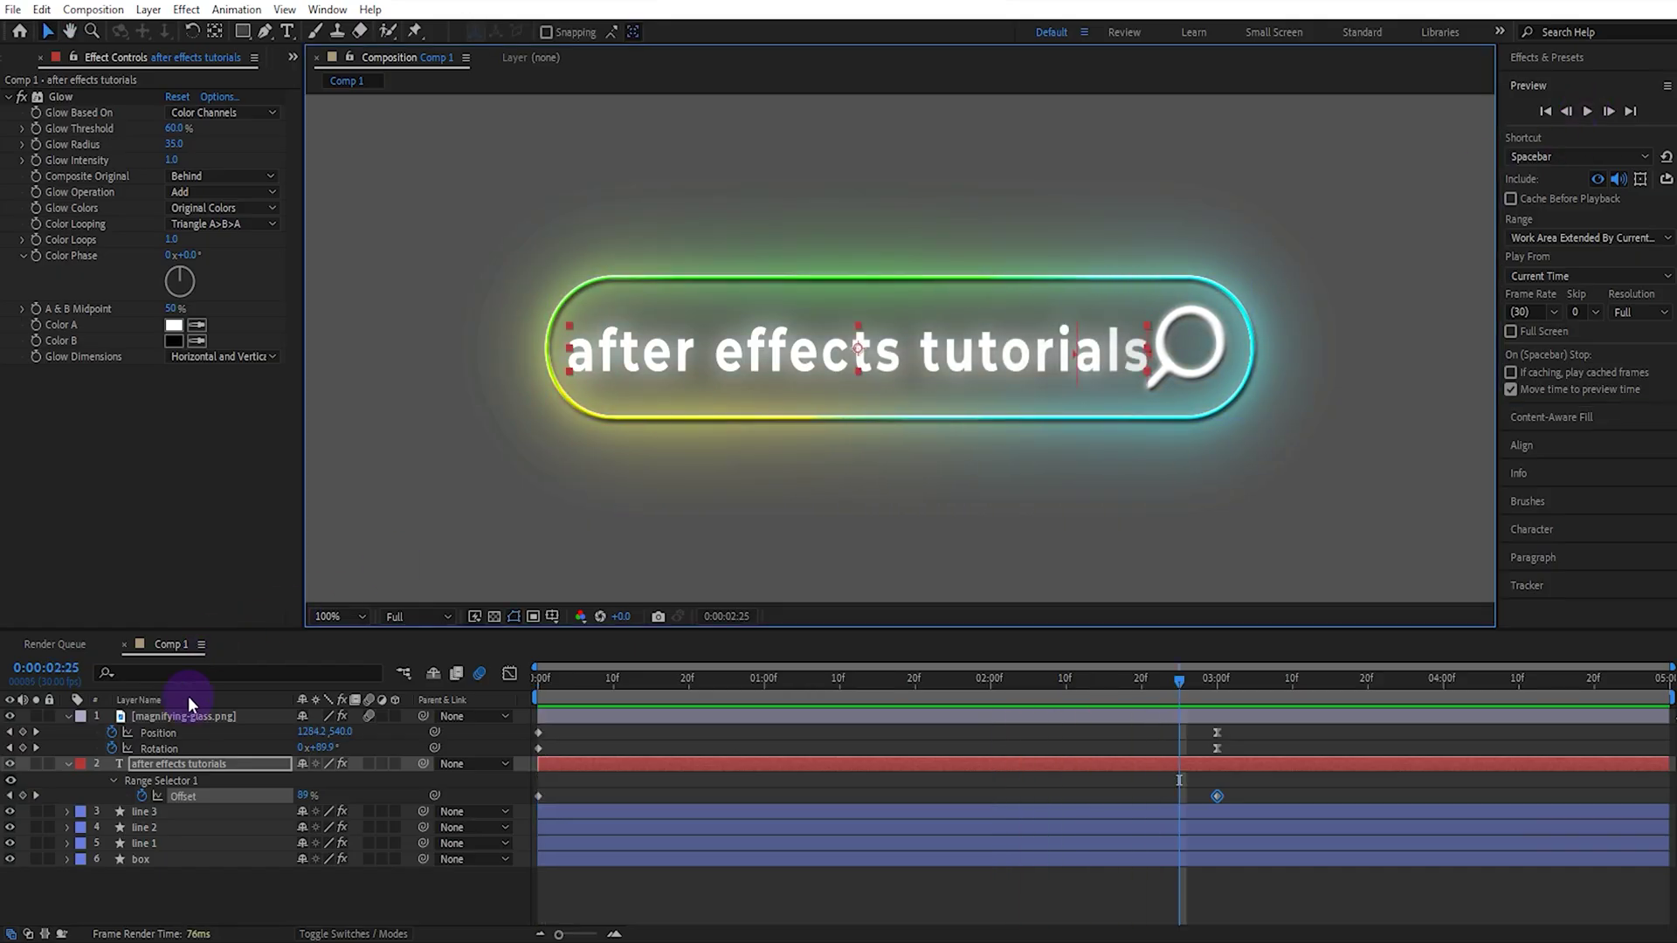
Step: Collapse the layers and pre-compose all six into a precomposition named 'box'
left_click(68, 716)
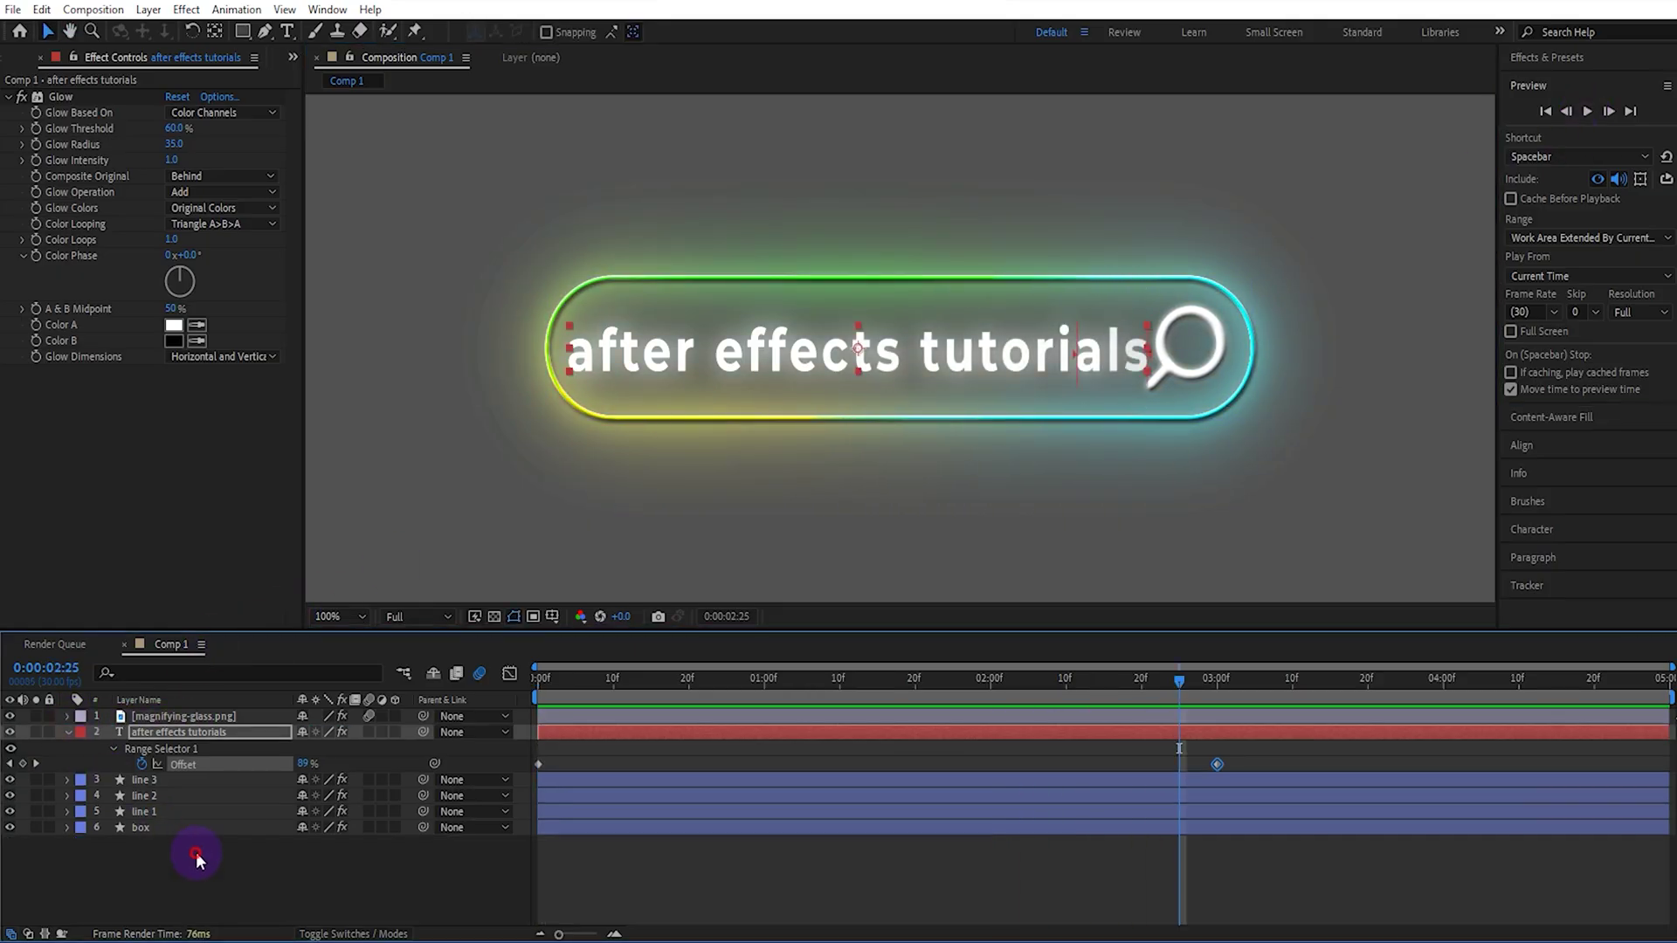
left_click(196, 859)
left_click(68, 733)
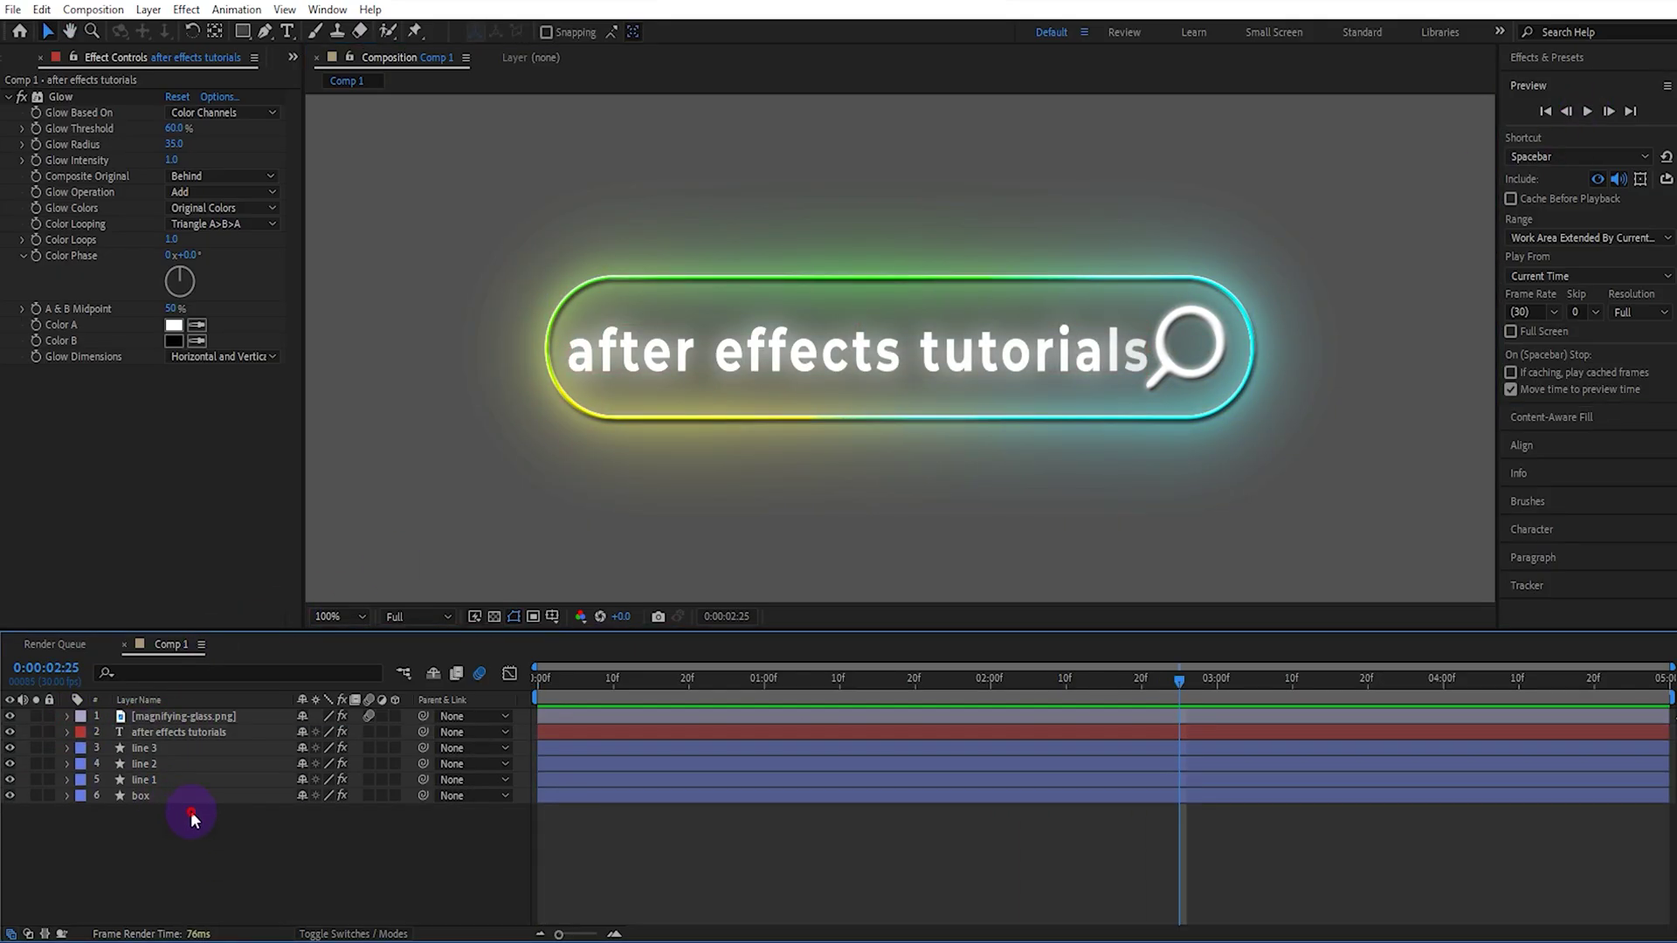
left_click_drag(192, 815, 179, 715)
right_click(180, 715)
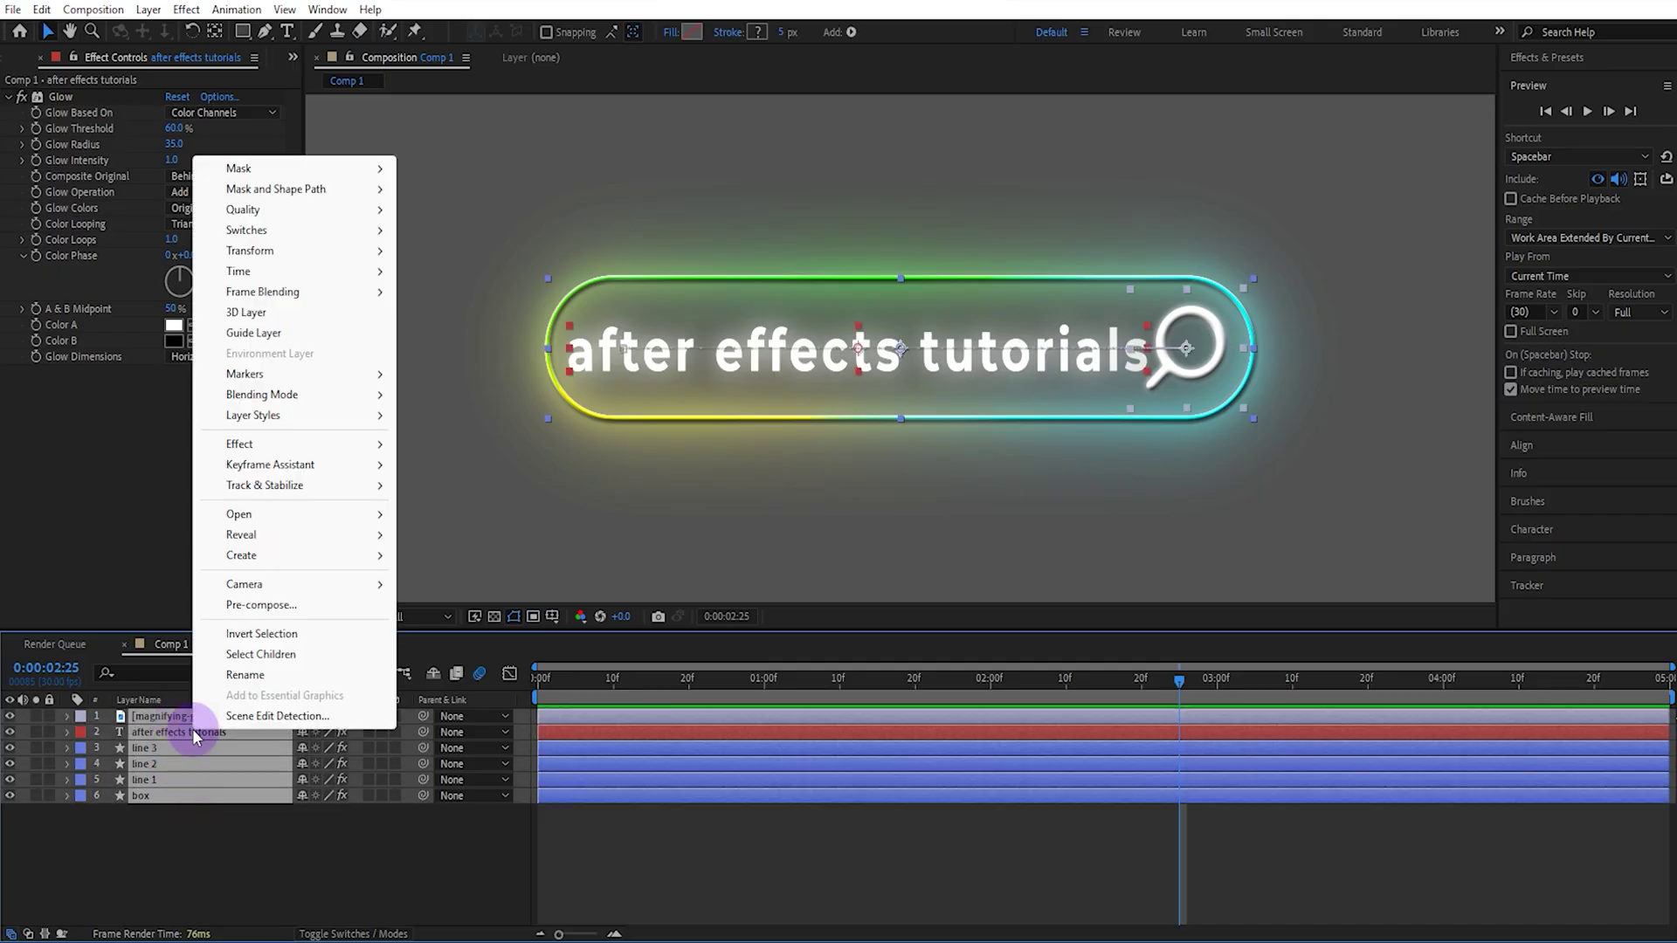
left_click(262, 605)
type("box")
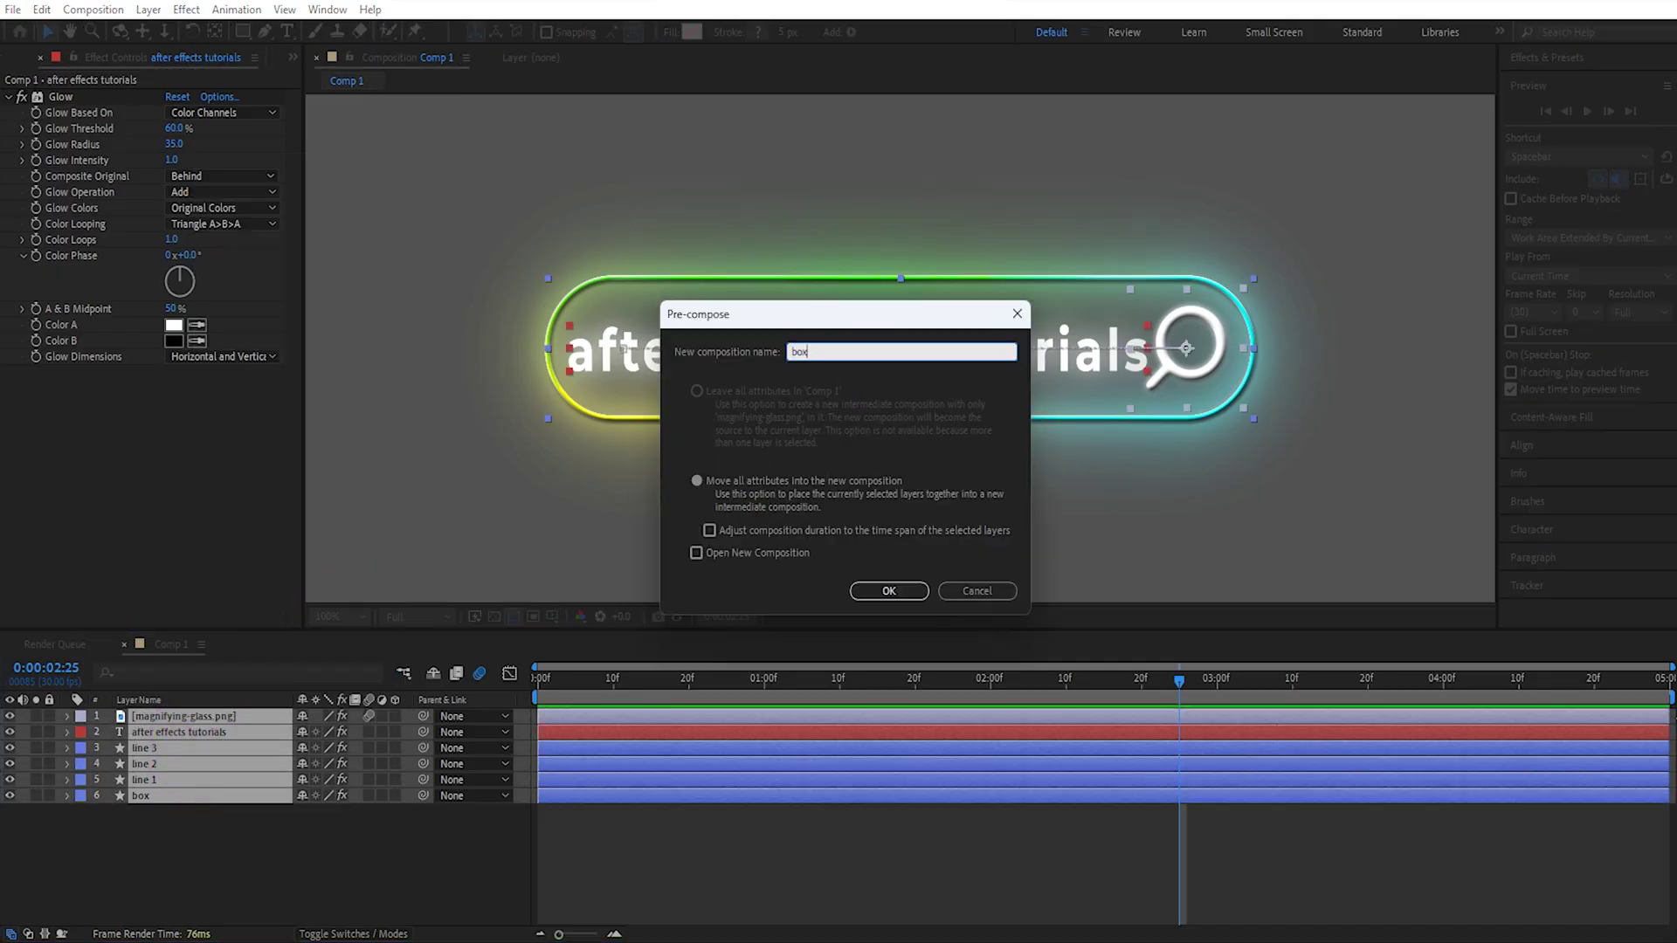
key("Return")
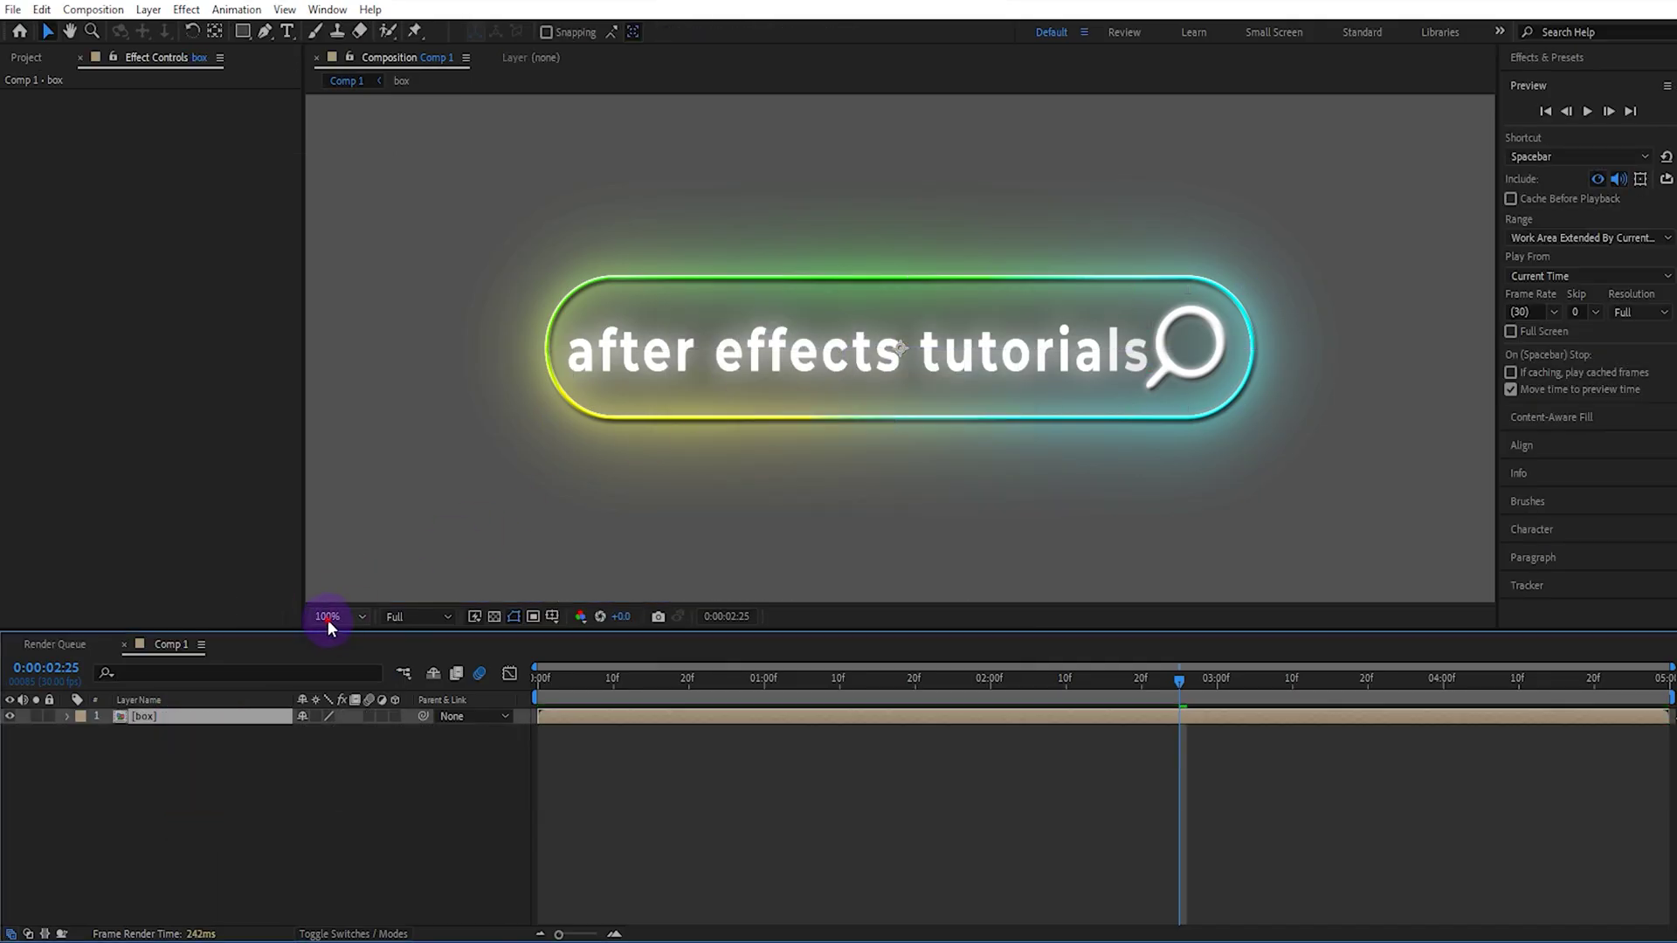
Step: Set the viewer zoom to Fit and scrub the timeline to check the animation
left_click(330, 616)
left_click(353, 305)
left_click_drag(725, 699, 524, 702)
left_click(454, 752)
Step: Create a full-size black solid and place it below the box layer
right_click(374, 364)
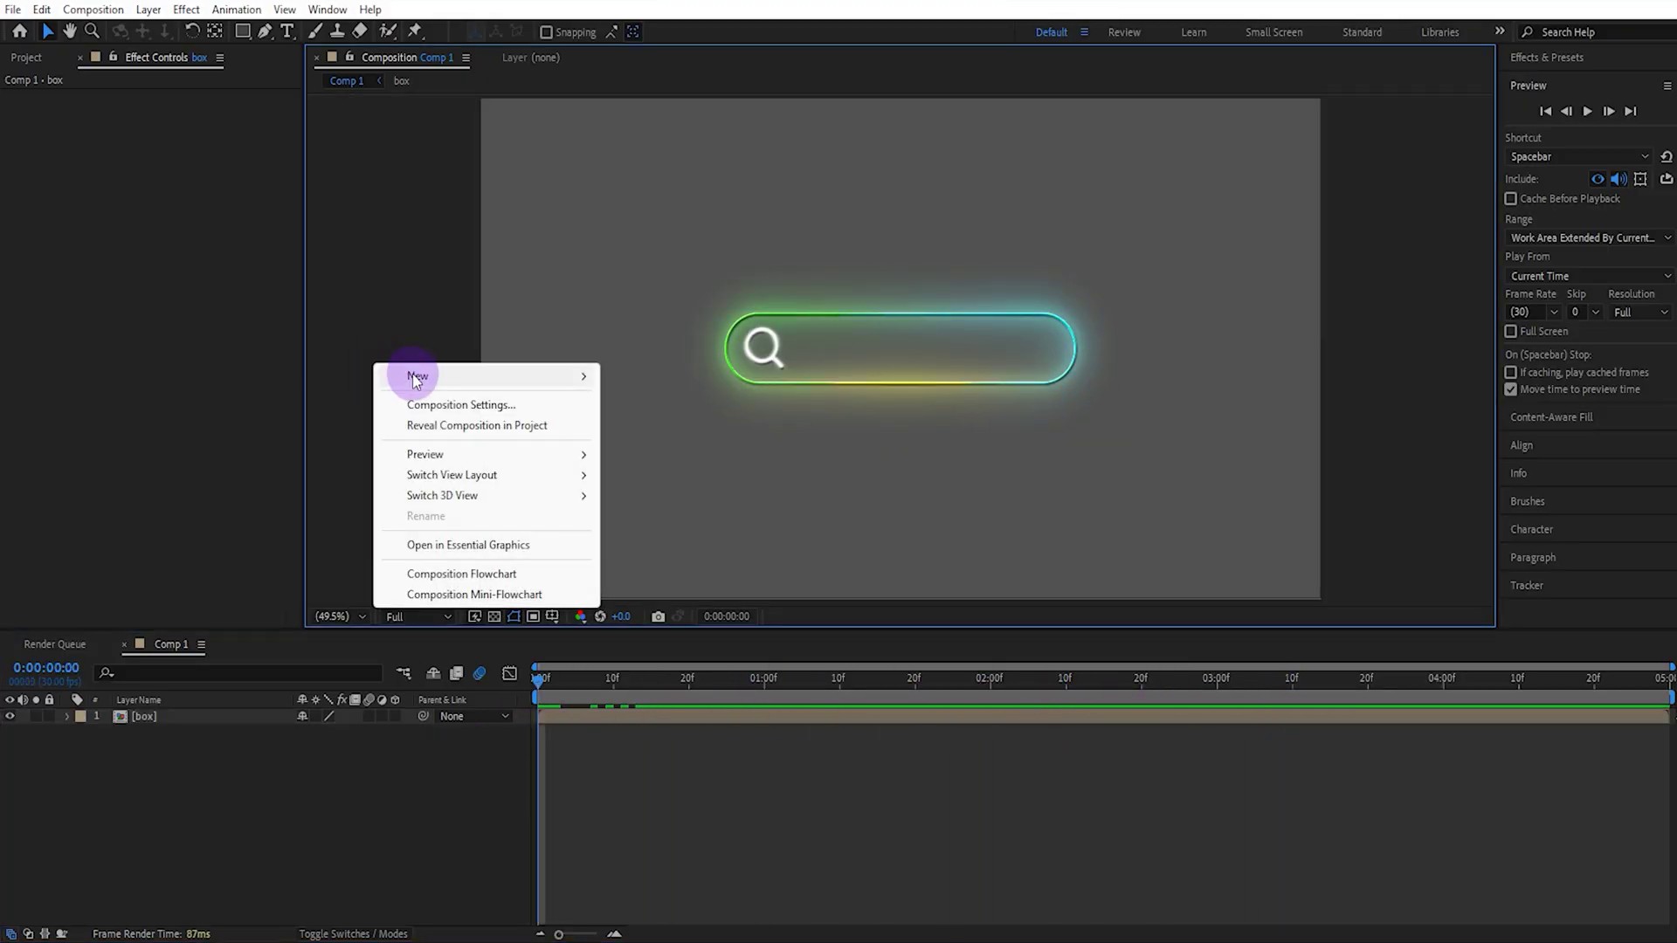
mouse_move(594, 375)
left_click(635, 423)
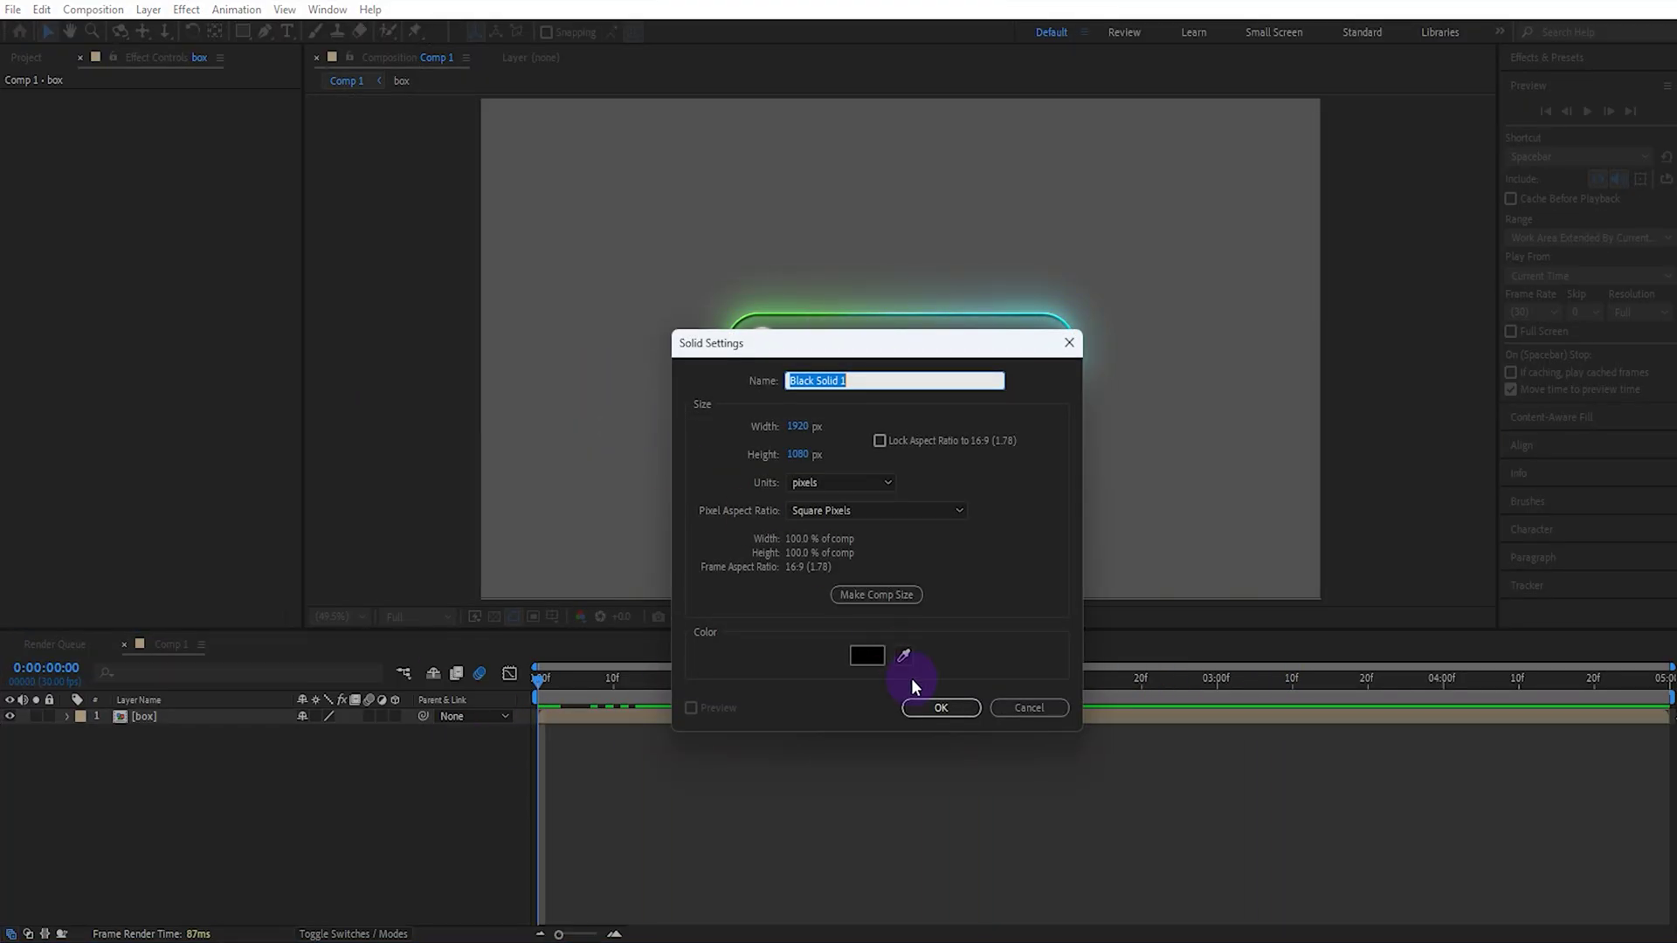
left_click(927, 709)
left_click_drag(213, 714, 211, 746)
Step: Apply the Grid effect to the solid with Normal blending and Width Slider sizing
left_click(1567, 60)
left_click(1668, 81)
type("grid")
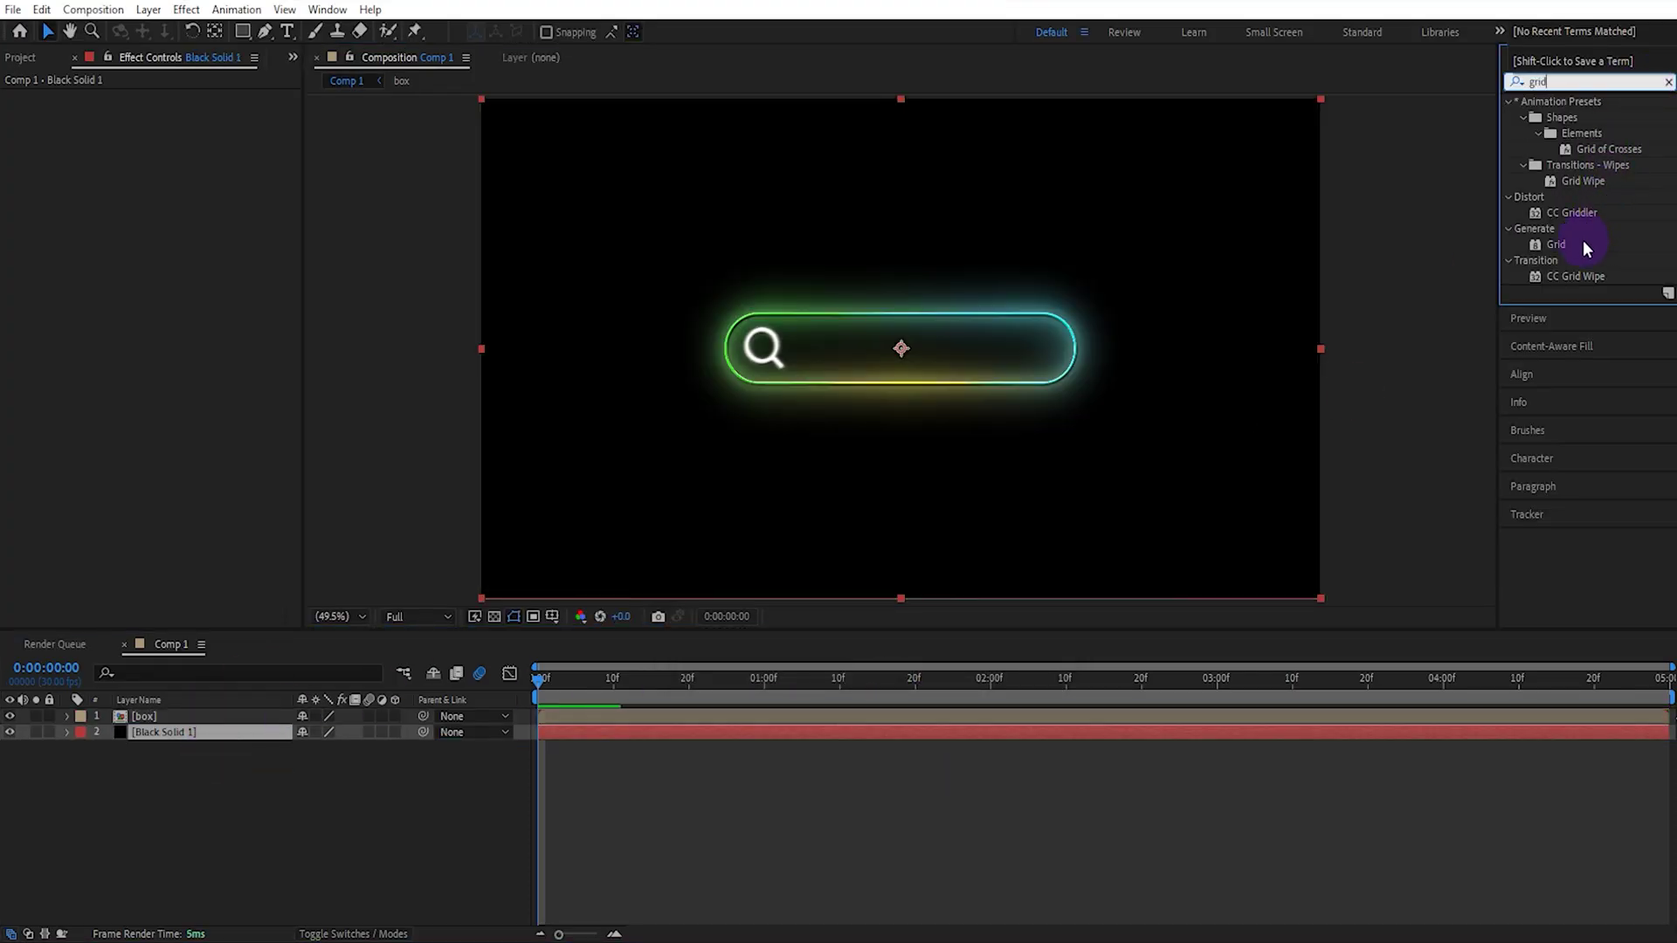
left_click_drag(1578, 245, 207, 731)
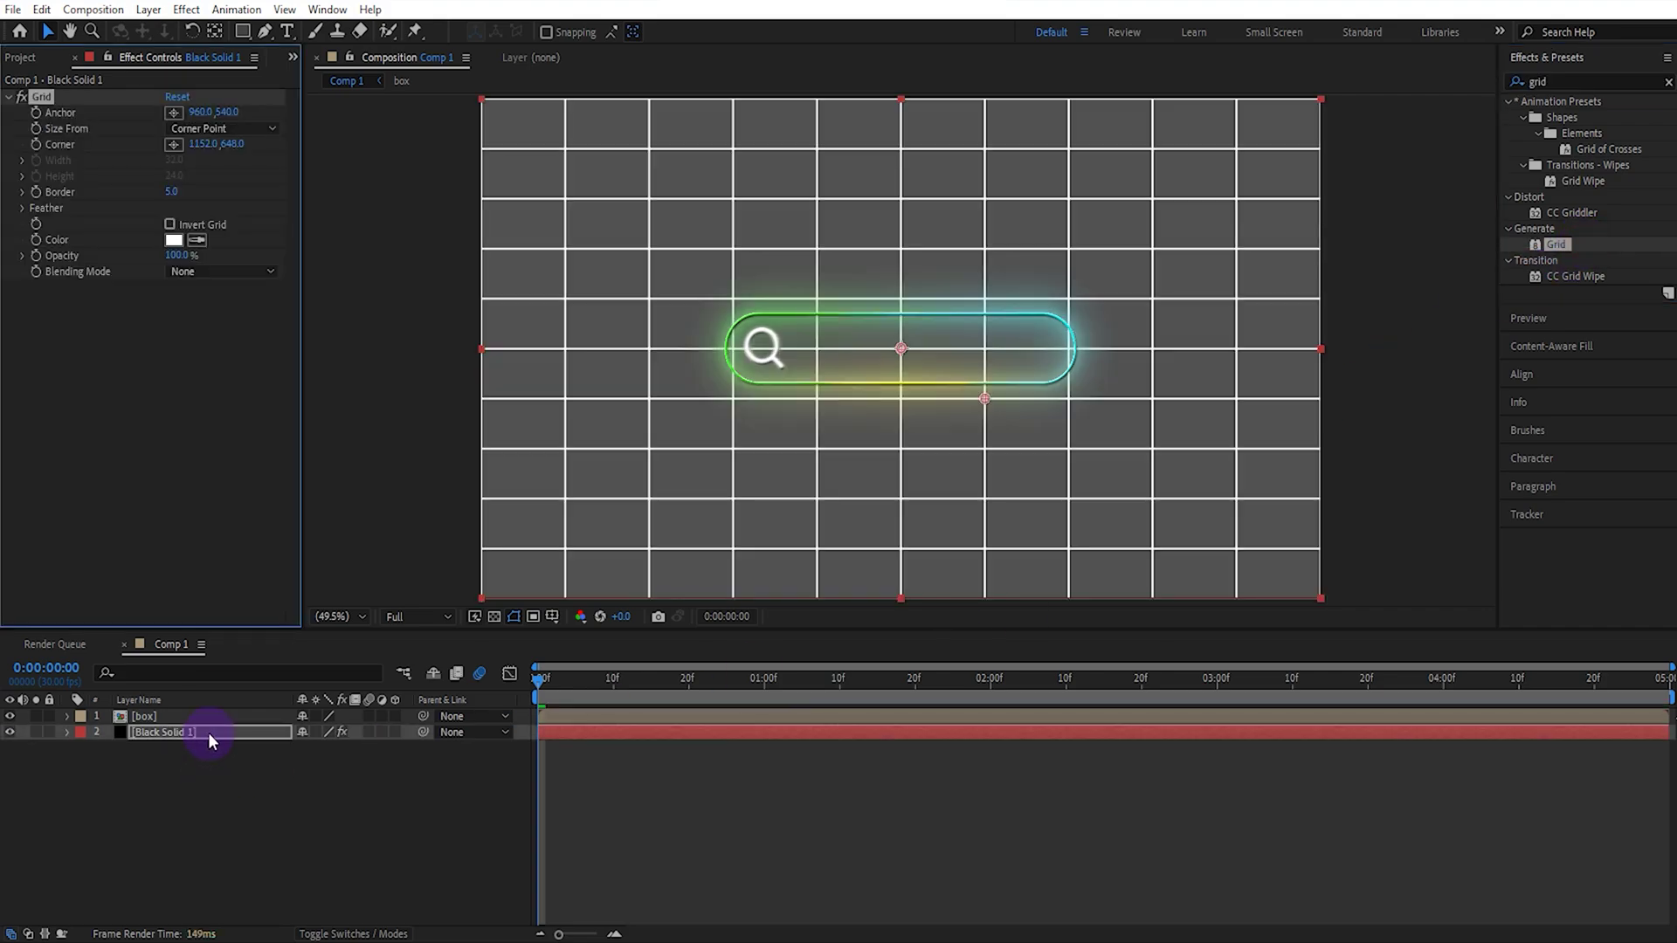
left_click(213, 274)
left_click(228, 312)
left_click(230, 130)
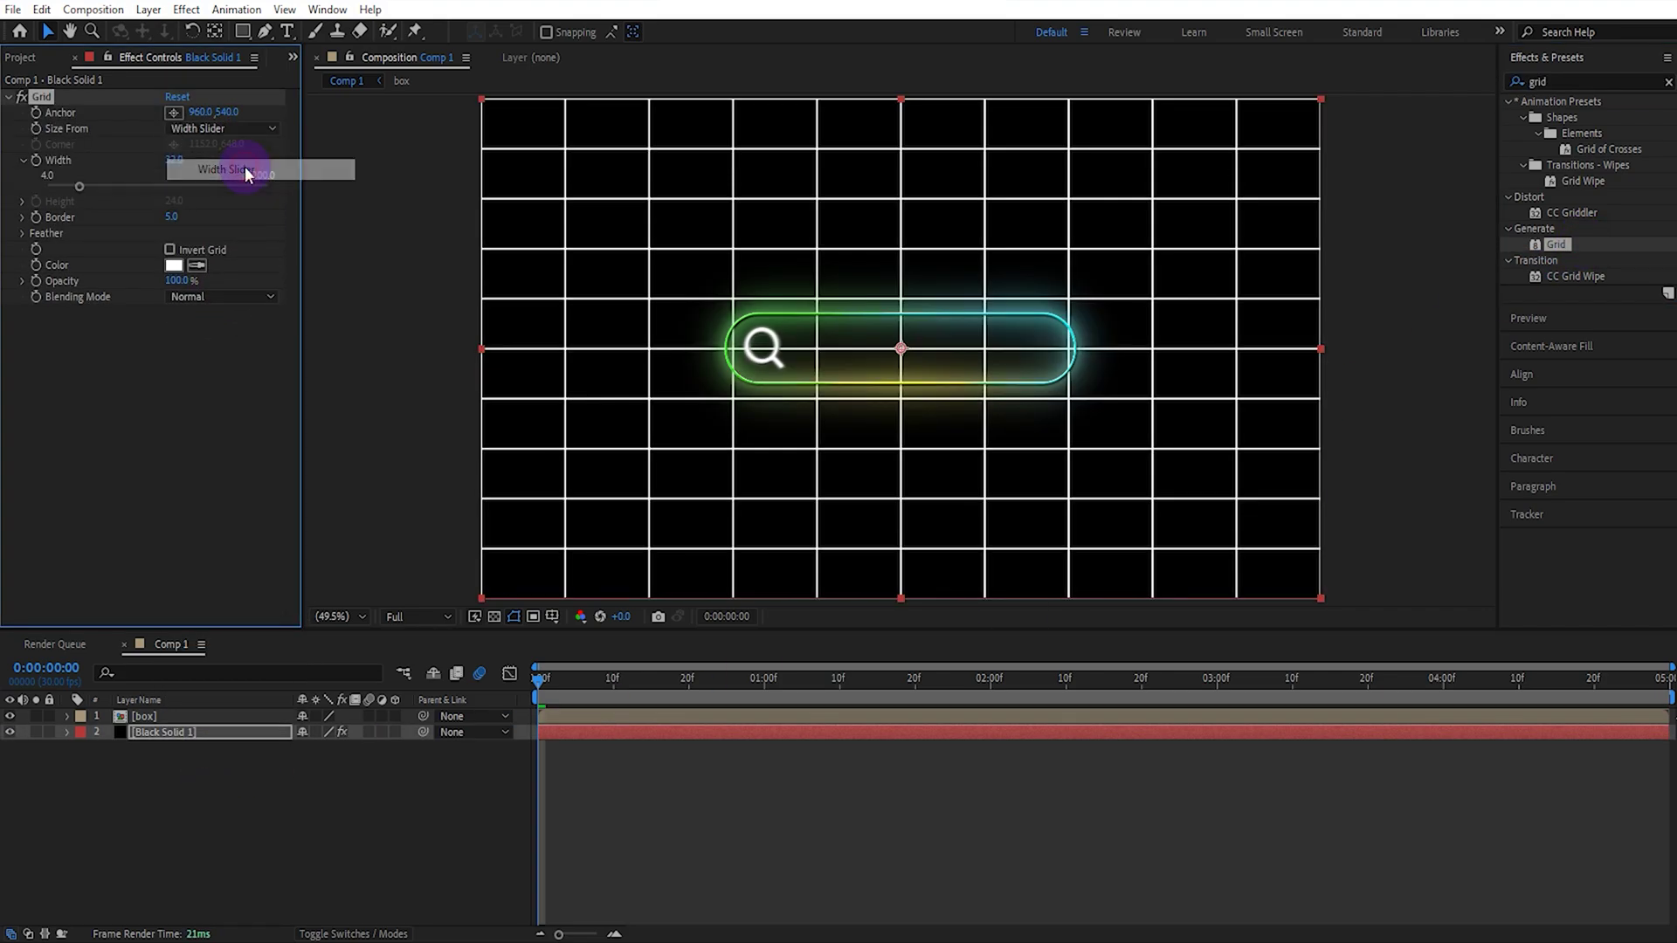
left_click(247, 171)
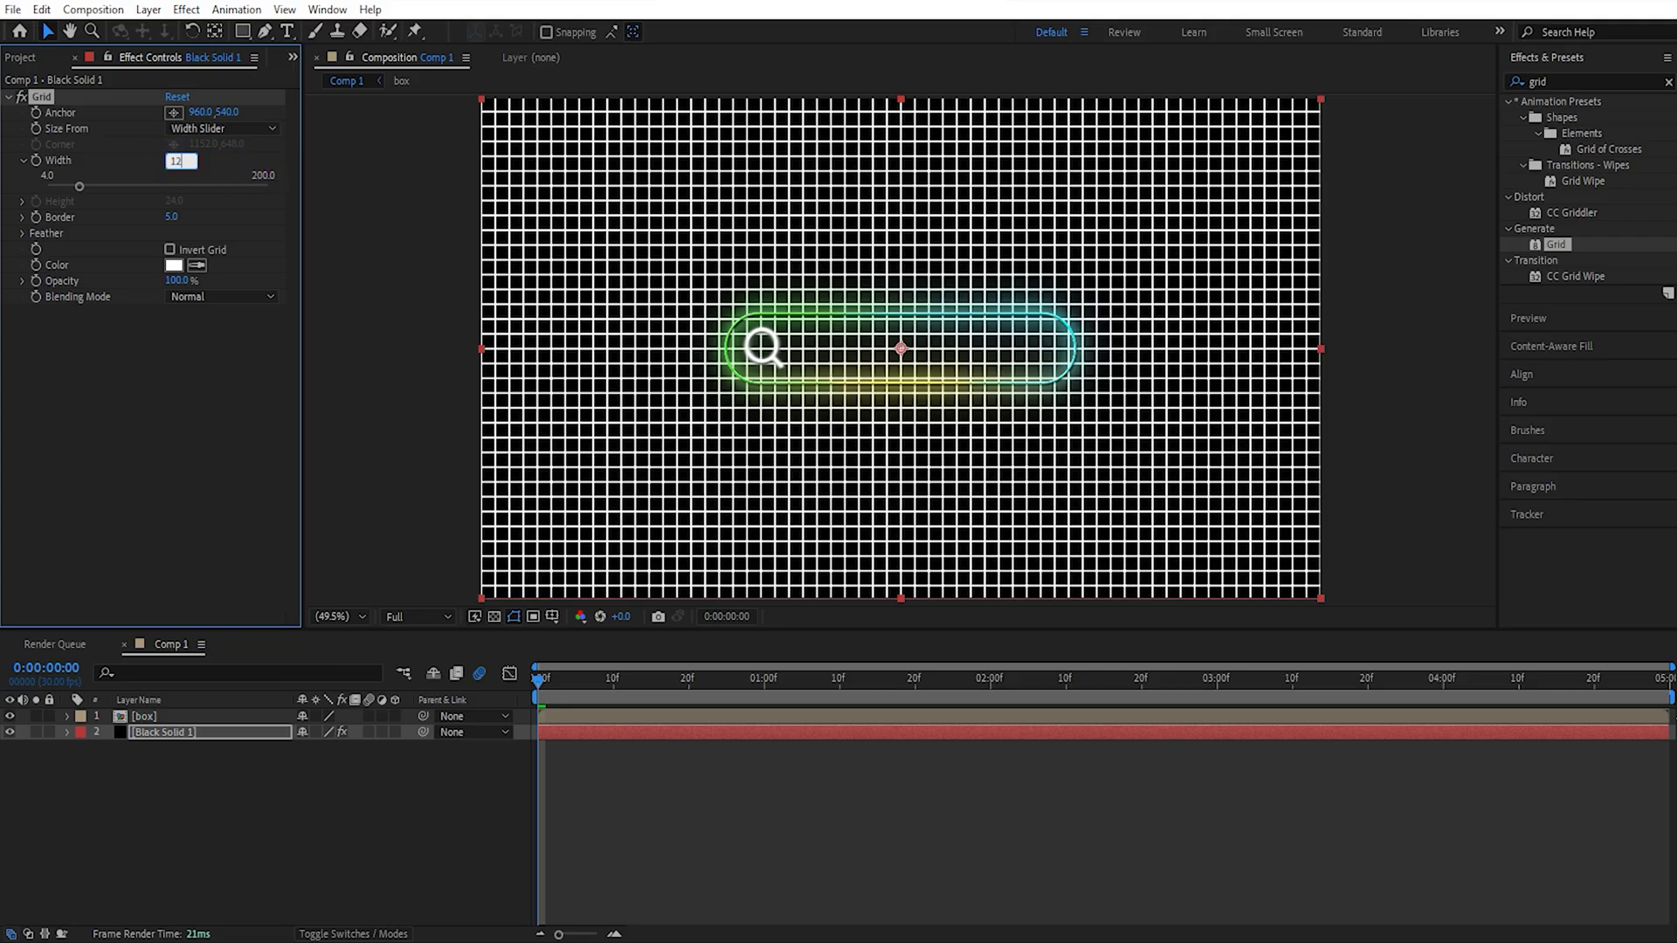
Step: Finish the grid at width 12, border 2 and 5% opacity
left_click(171, 213)
type("2")
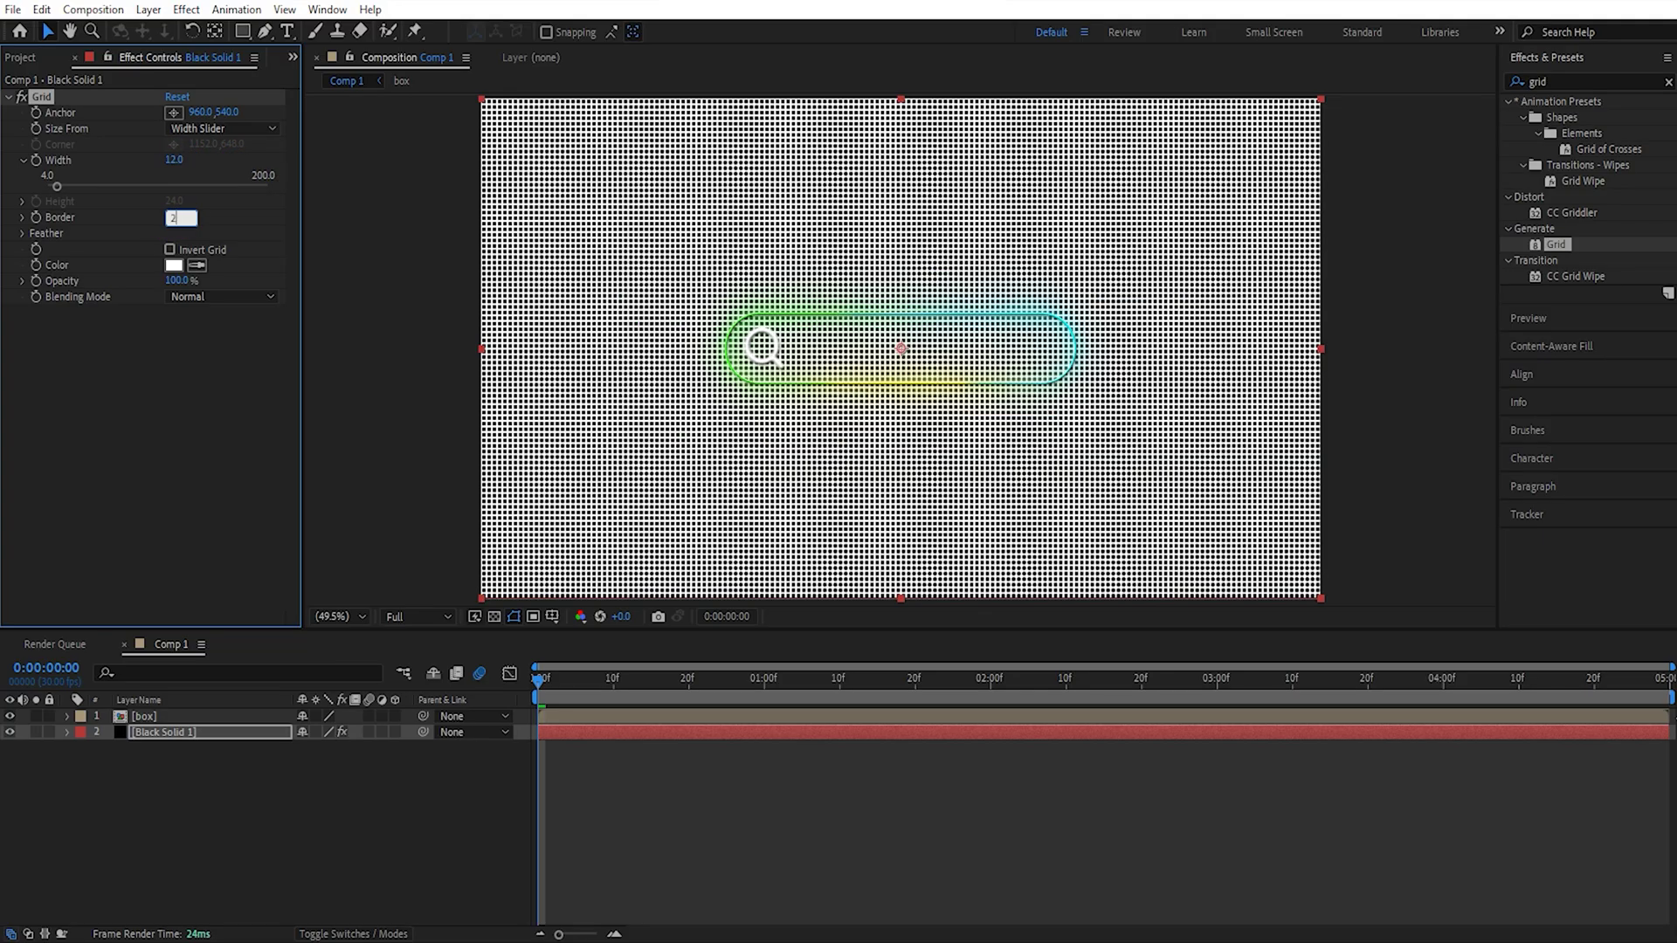
left_click(180, 280)
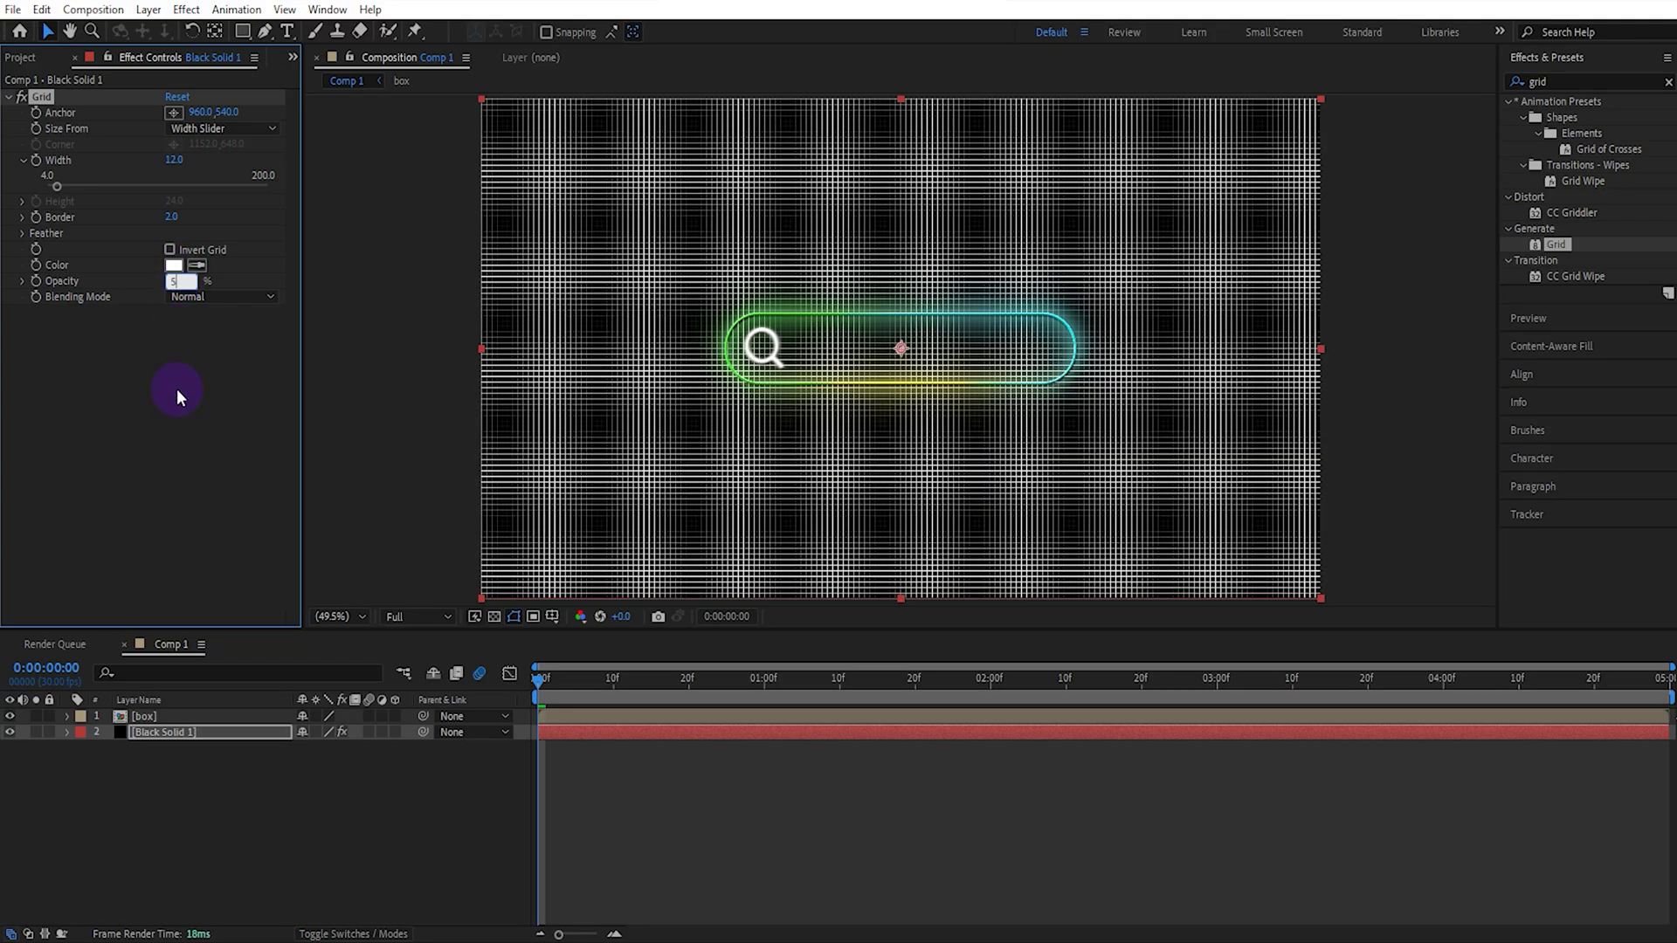
type("5")
left_click(176, 389)
Step: Enable 3D on both layers and add a Two-Node camera, Camera 1
left_click_drag(396, 716, 396, 732)
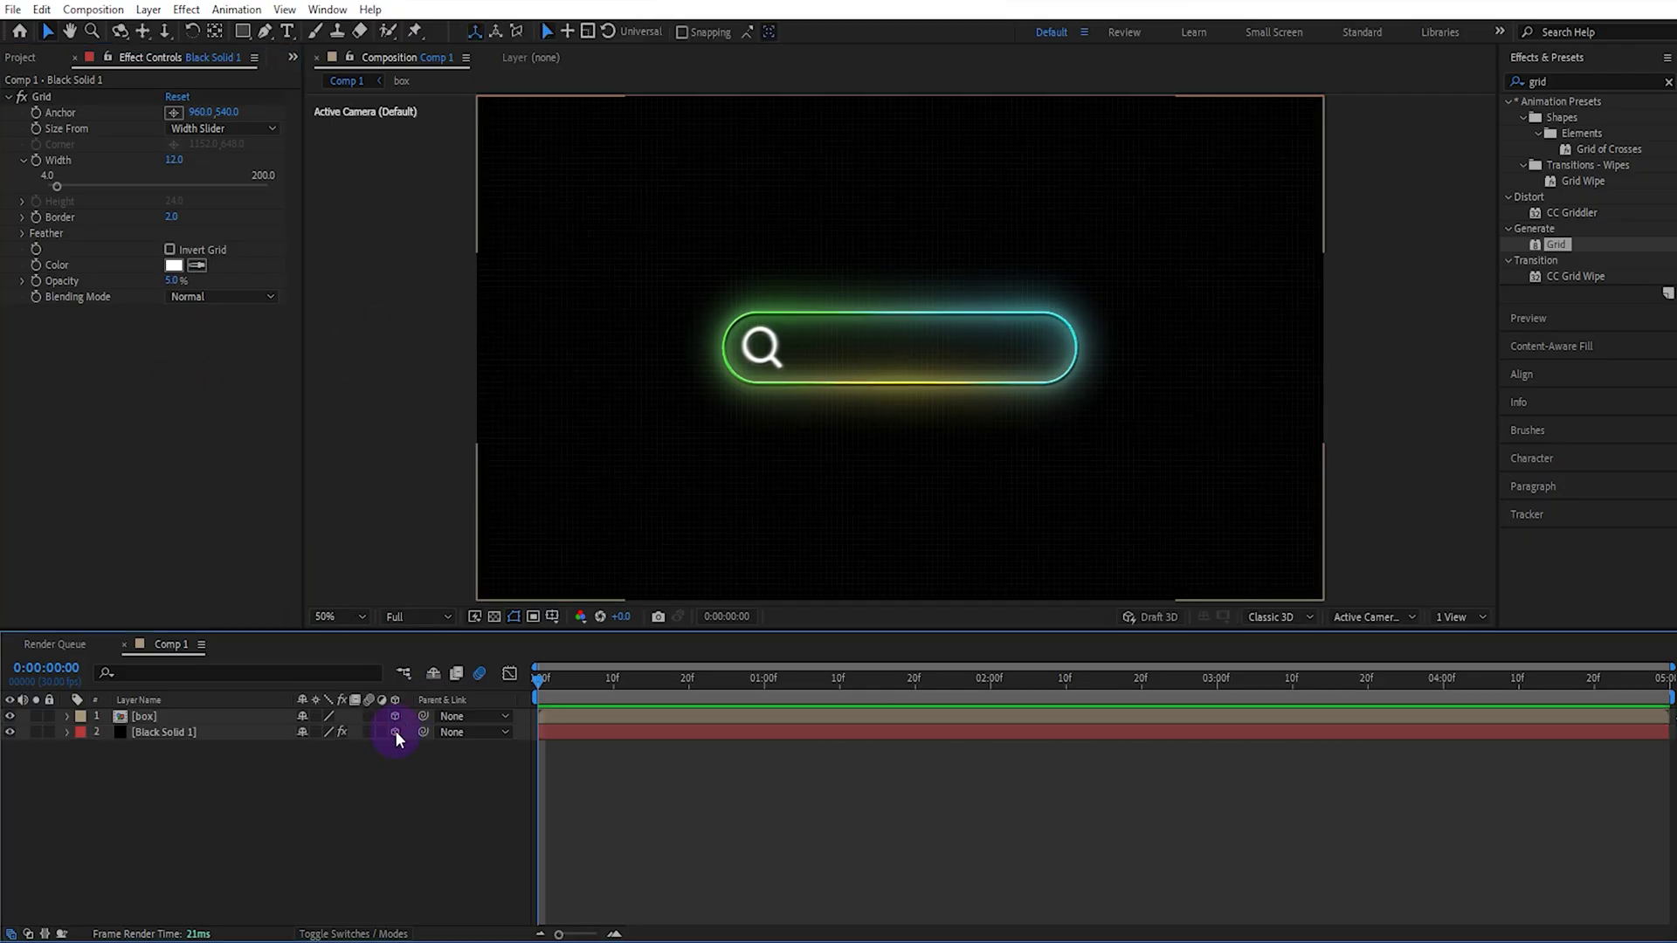
right_click(380, 411)
mouse_move(446, 430)
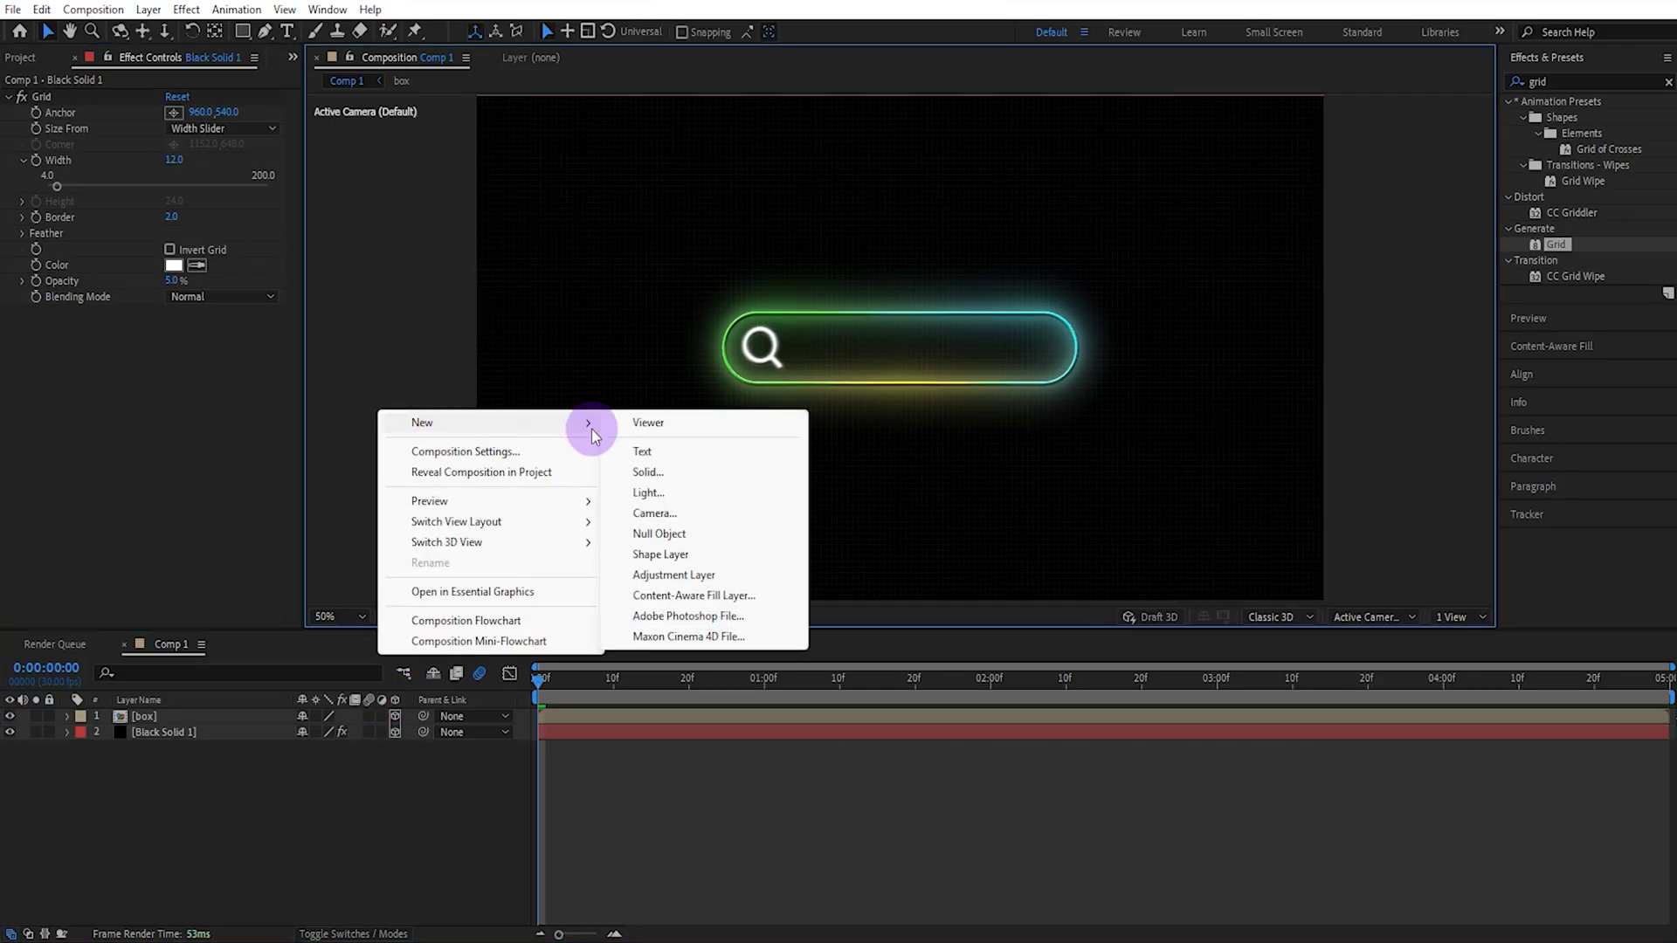
left_click(669, 514)
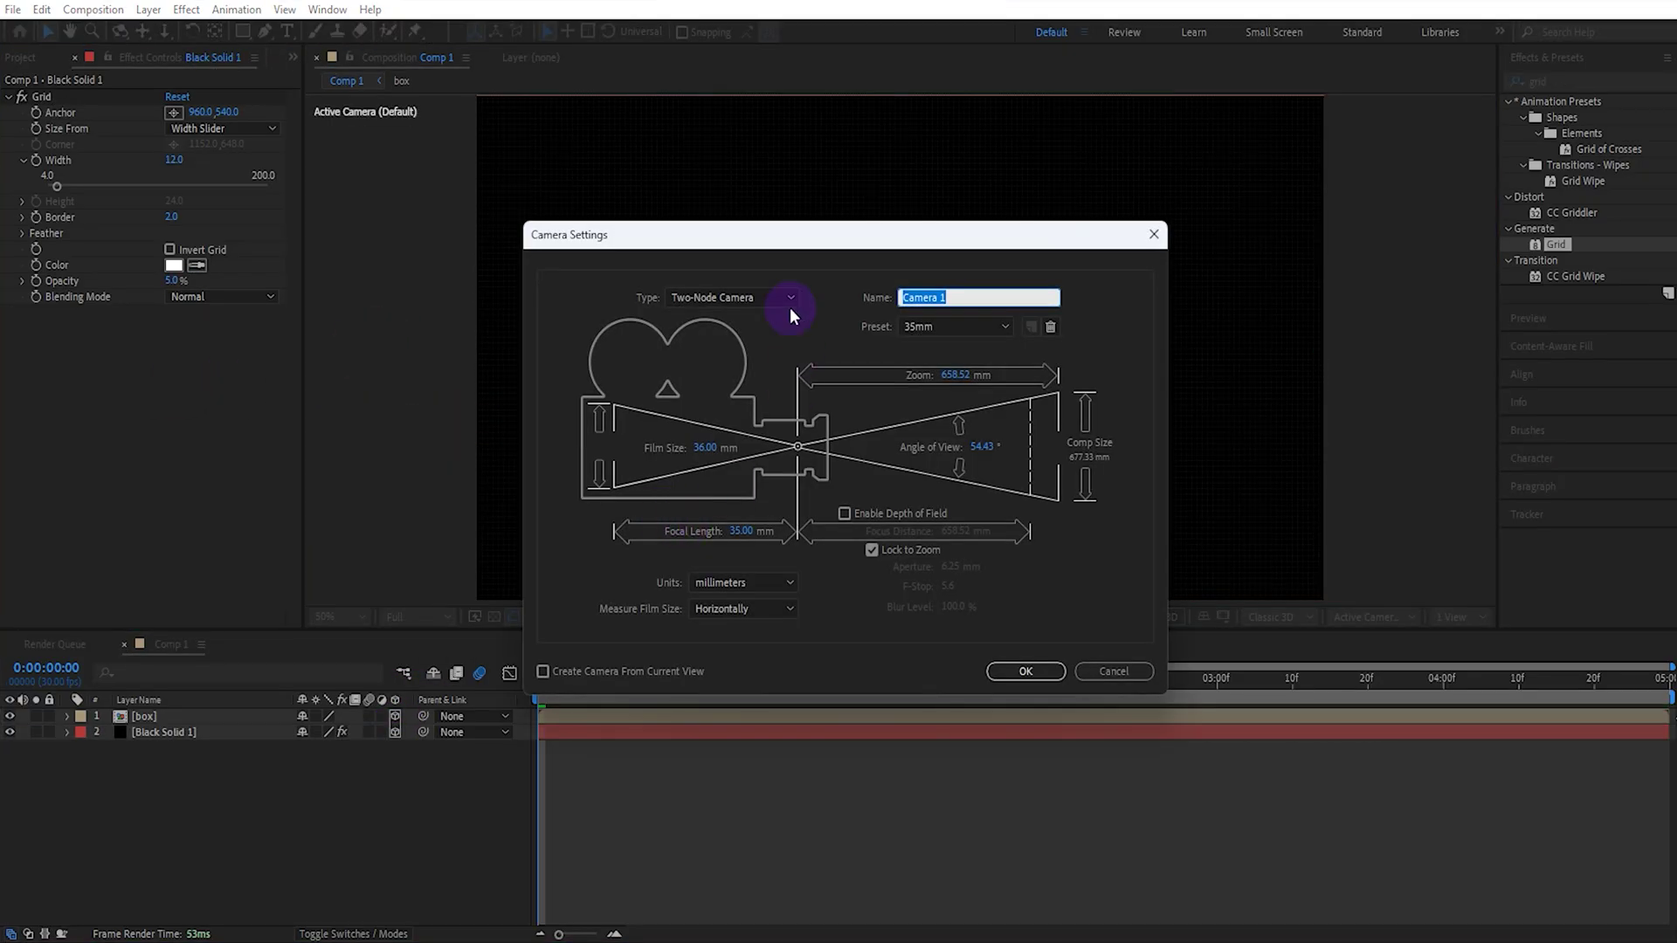
left_click(778, 299)
left_click(721, 338)
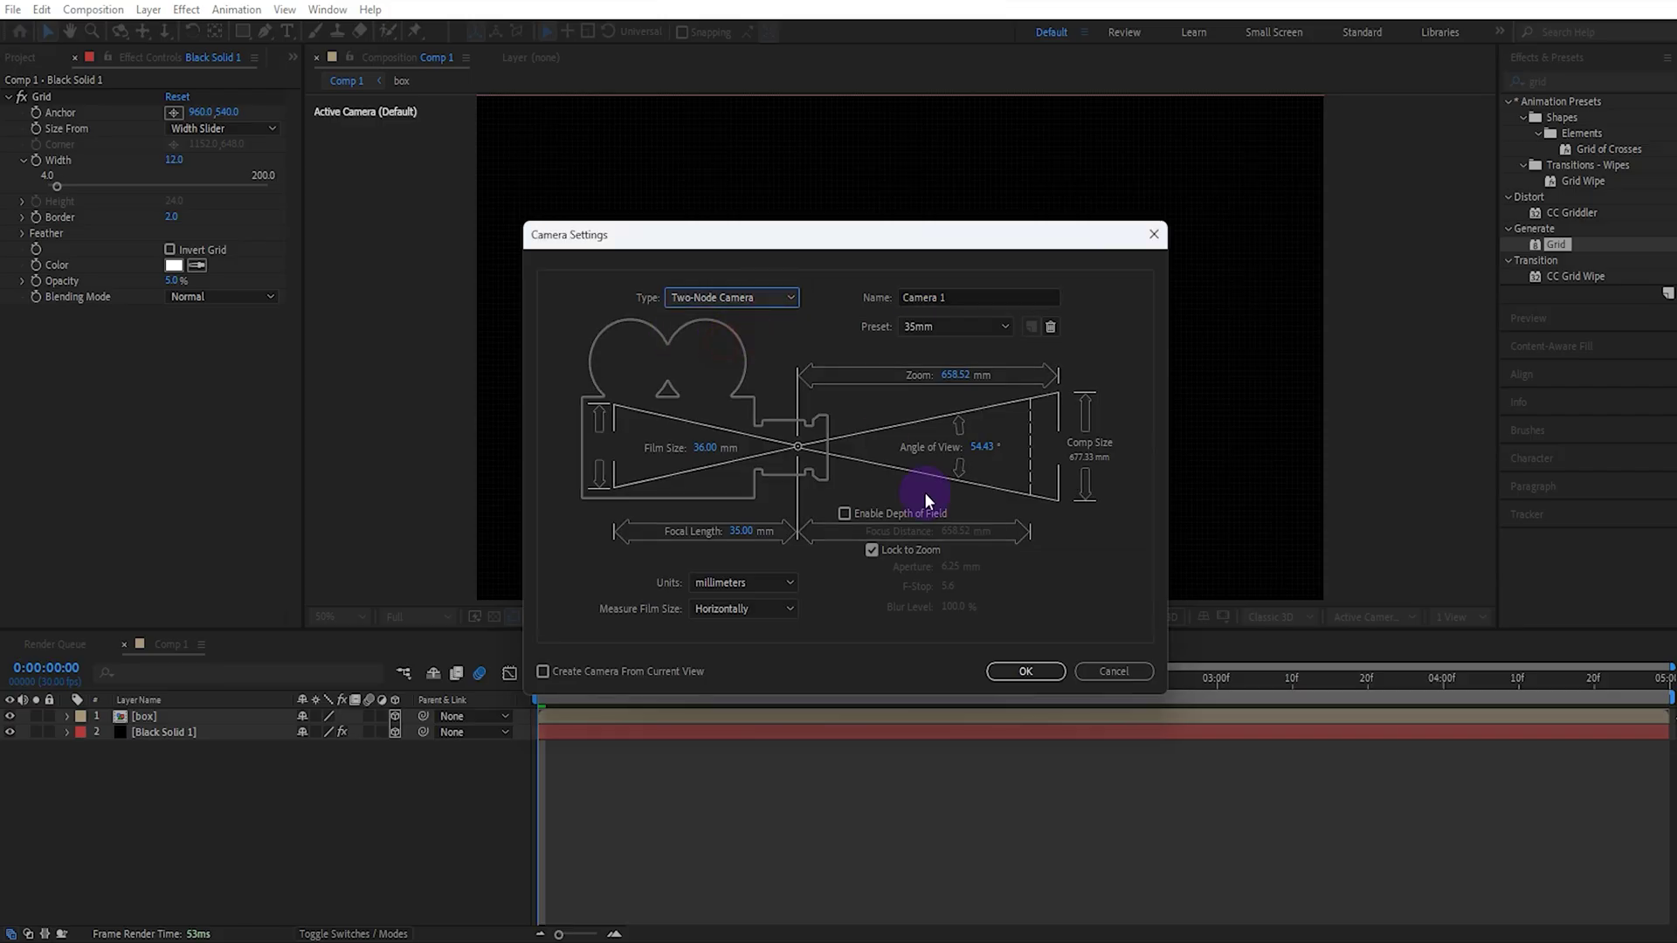
left_click(1013, 672)
Step: Set starting keyframes on Camera 1's Point of Interest and Position
left_click(317, 718)
left_click(67, 717)
left_click(83, 734)
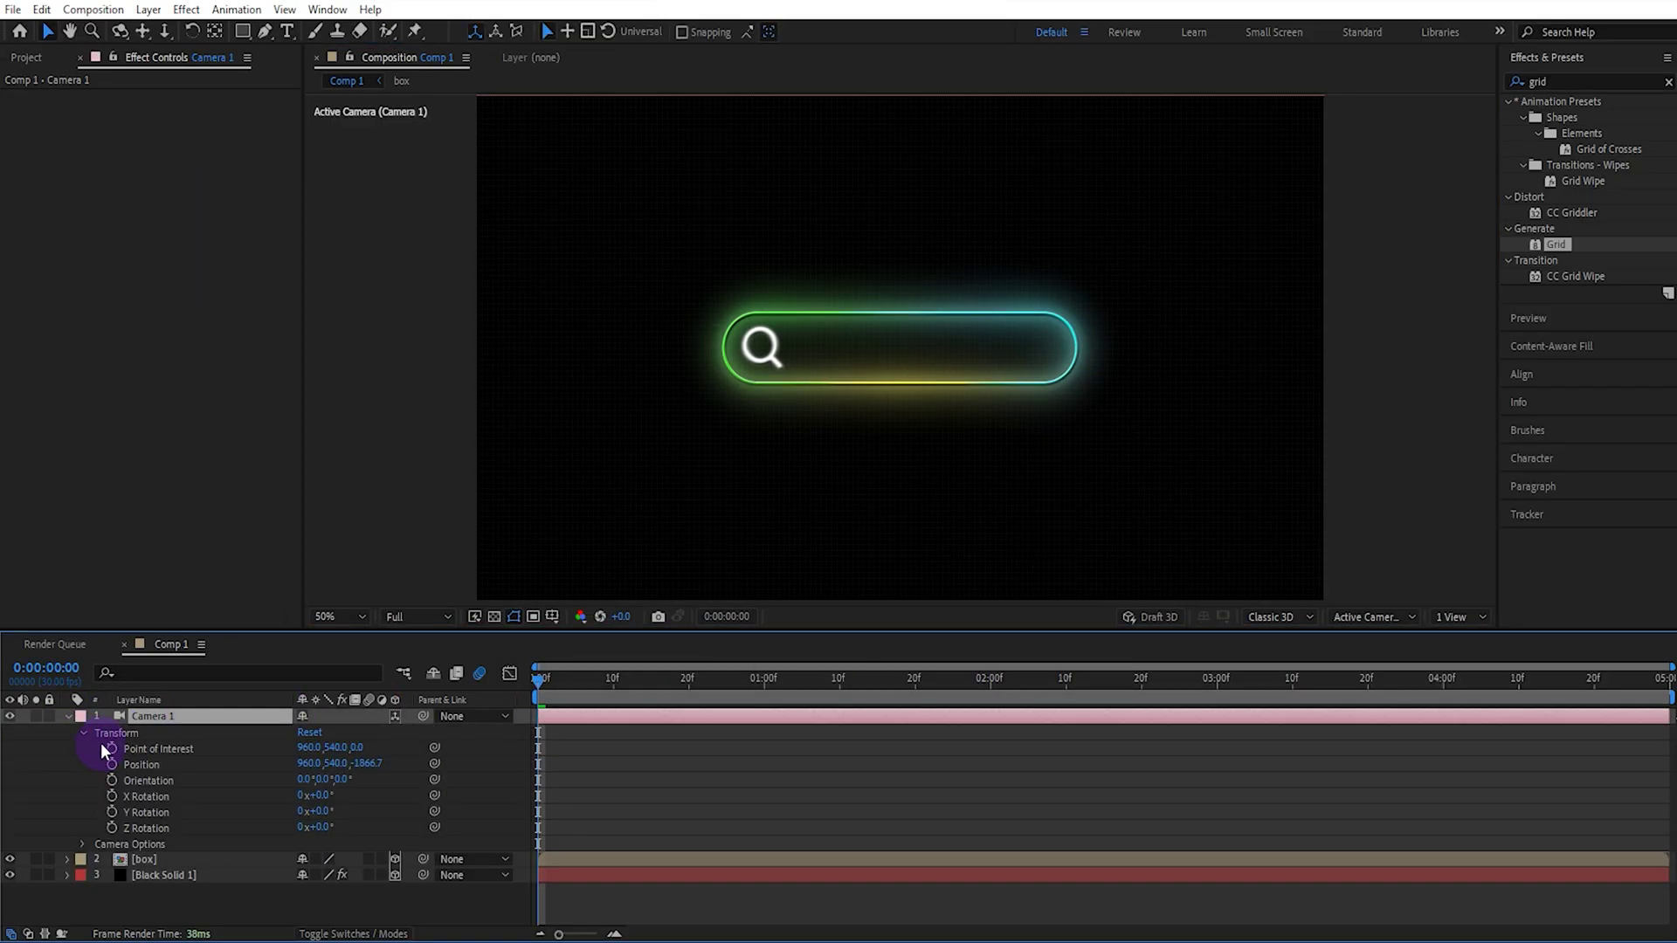
left_click(111, 748)
left_click(112, 766)
left_click(150, 716)
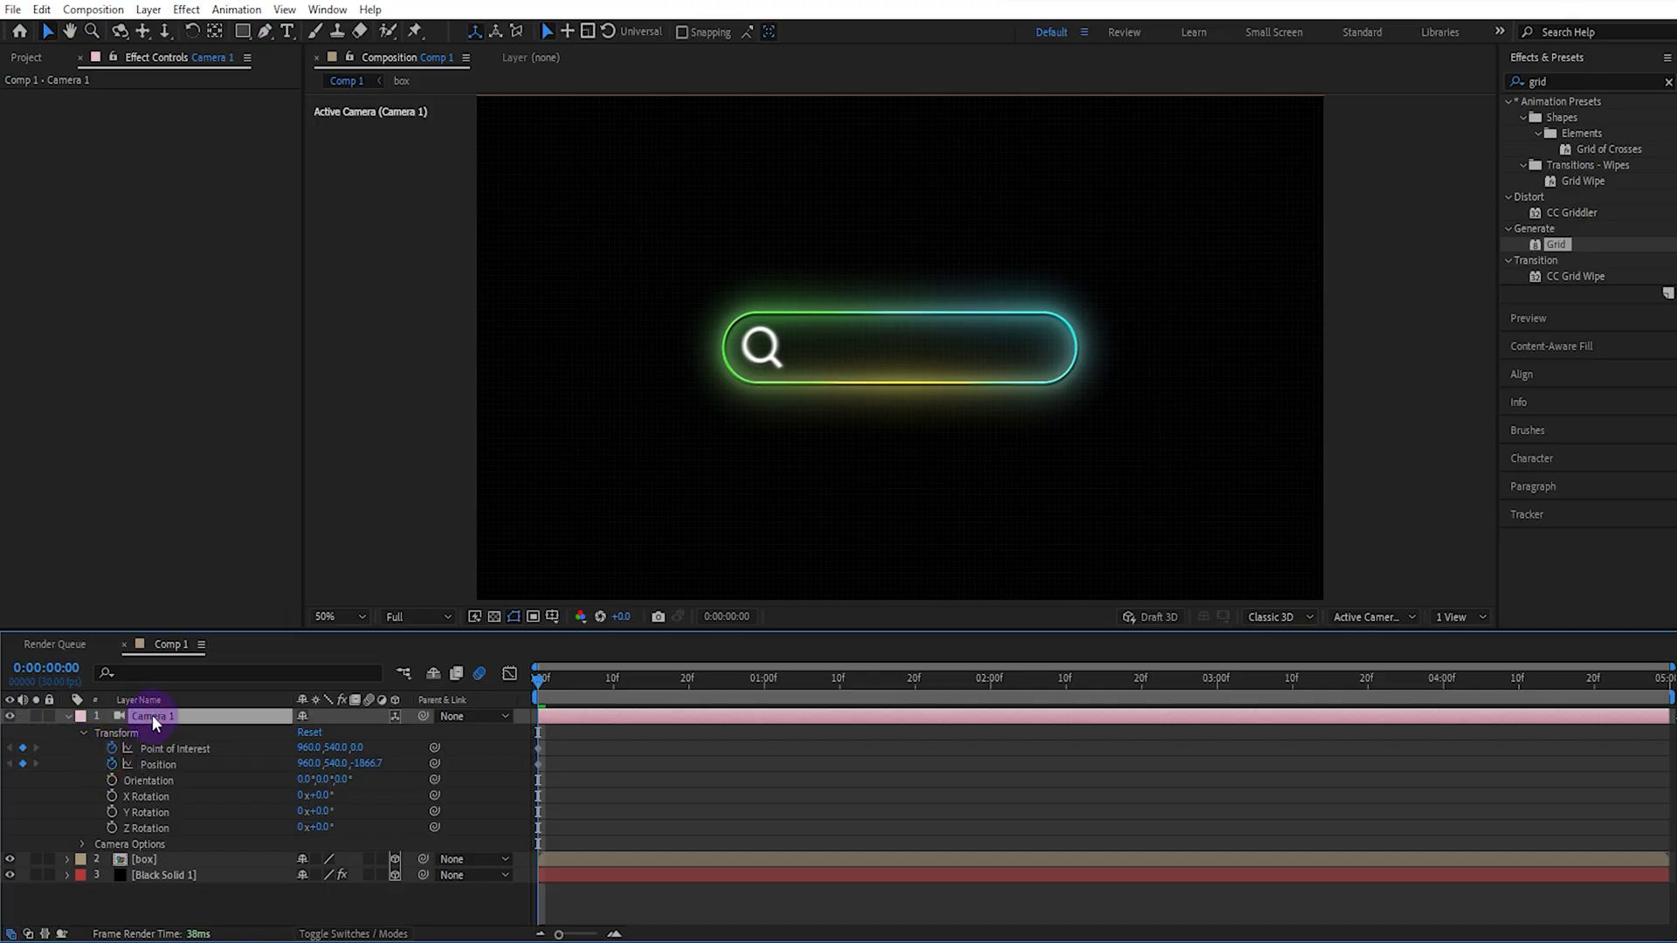
Step: Dolly and orbit the camera to a close, tilted view of the search bar at 0 seconds
key("u")
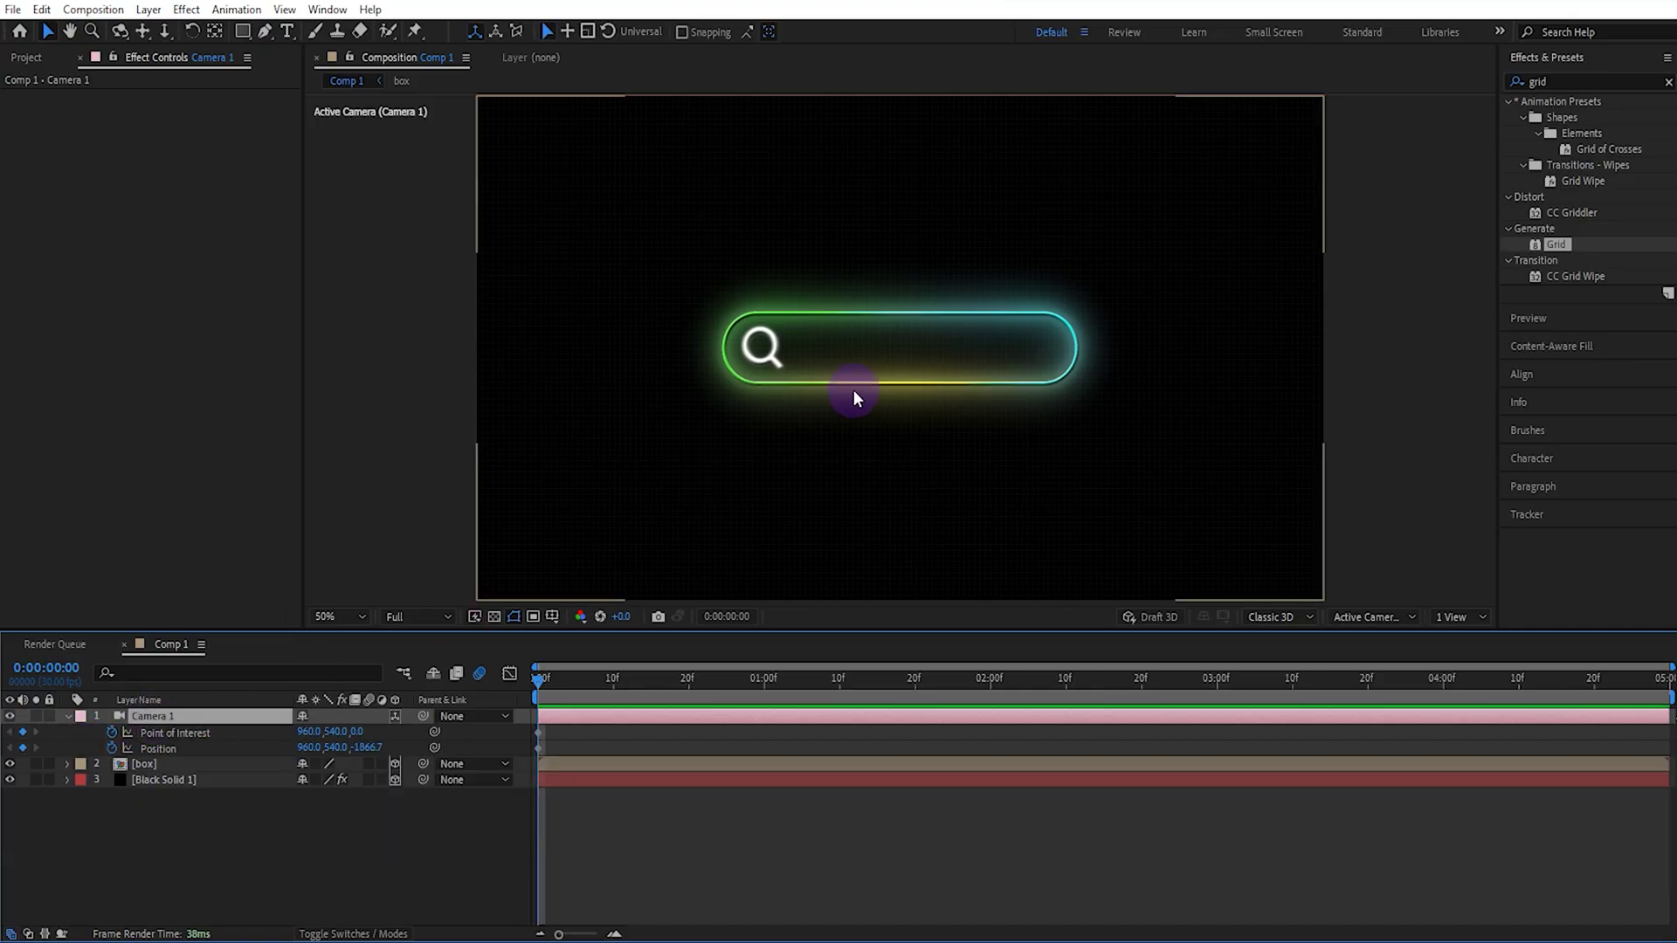
key("c")
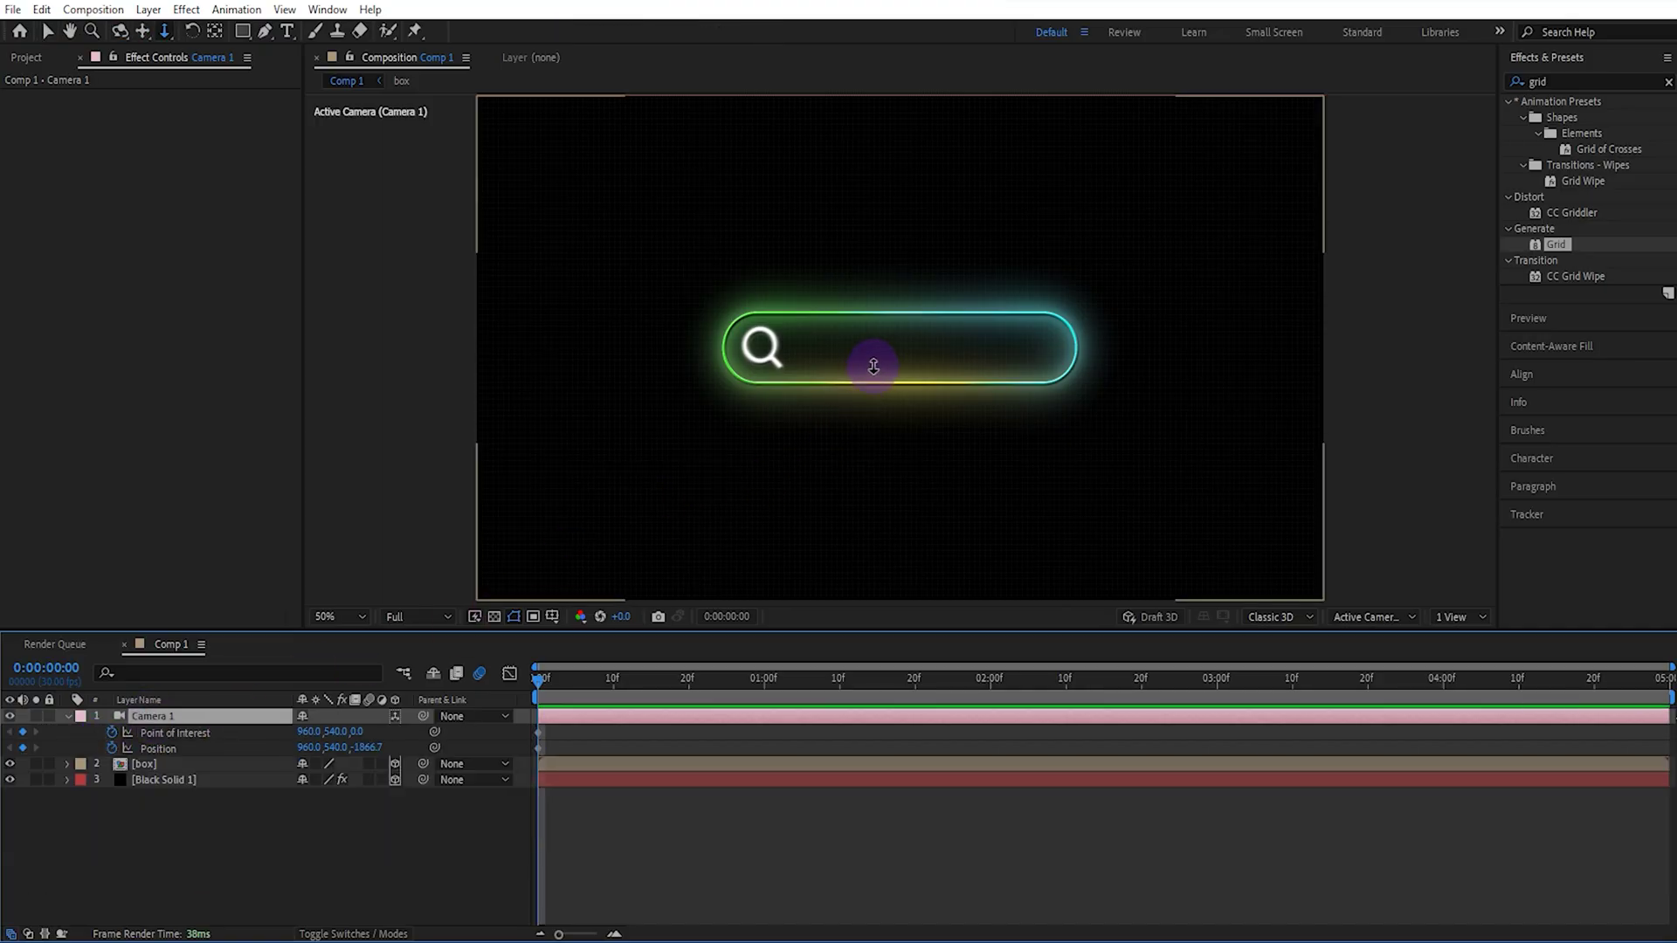
left_click_drag(874, 367, 914, 239)
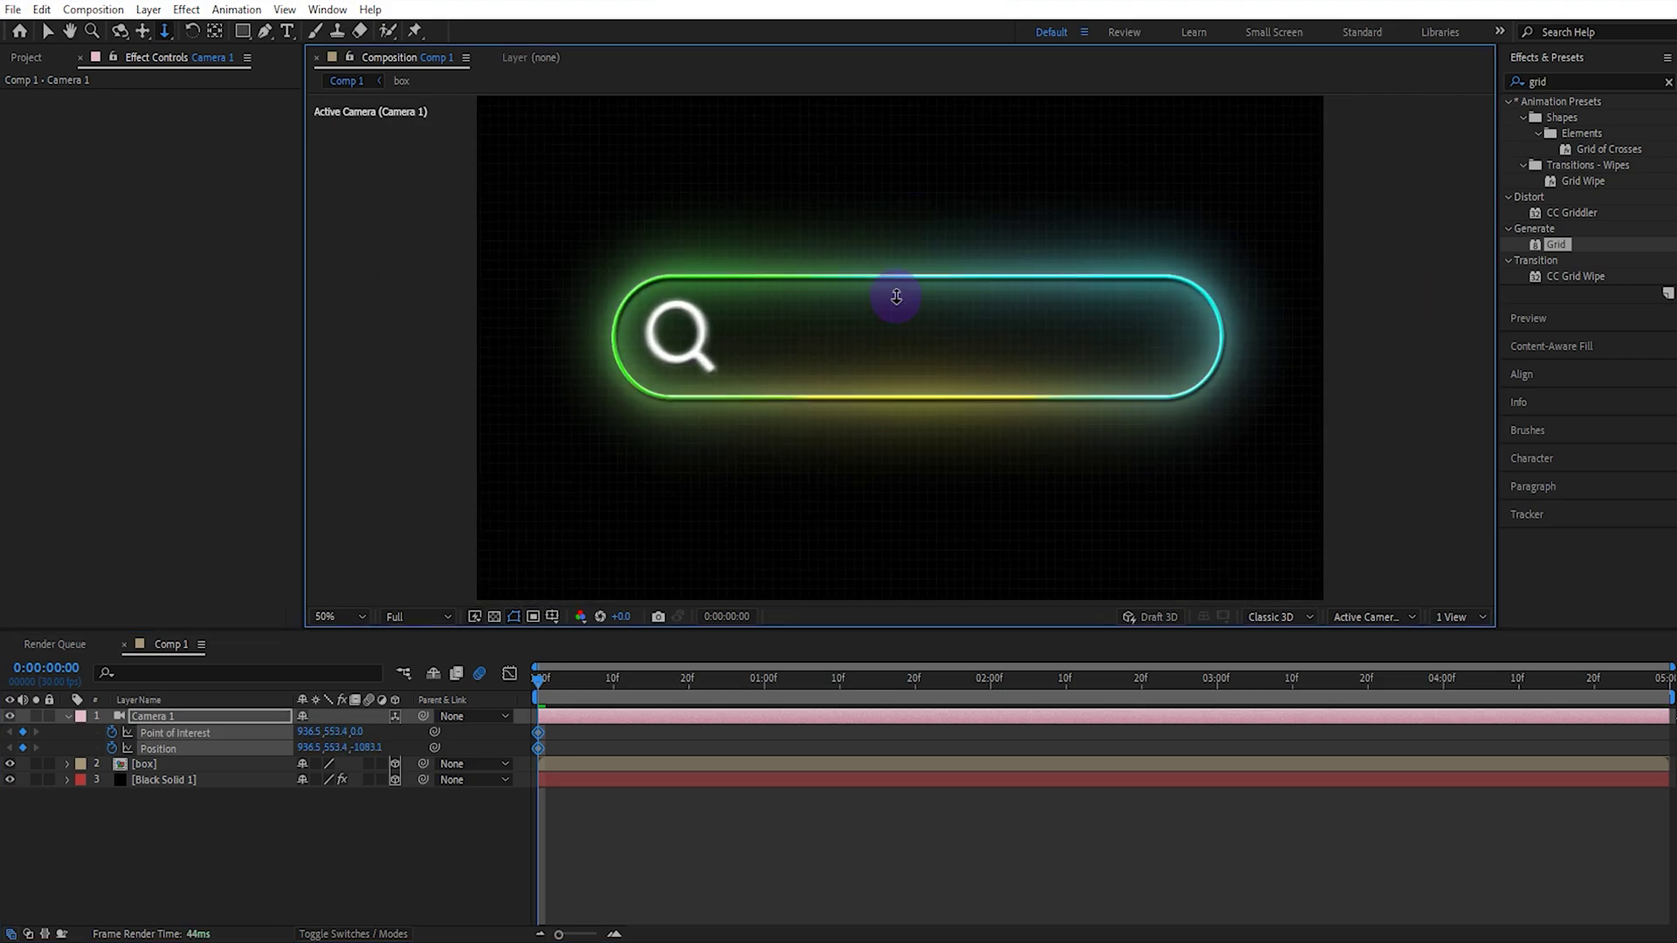
key("c")
left_click_drag(895, 298, 928, 317)
Step: At 2 seconds, swing the camera to a new angle and select all its keyframes
left_click(990, 681)
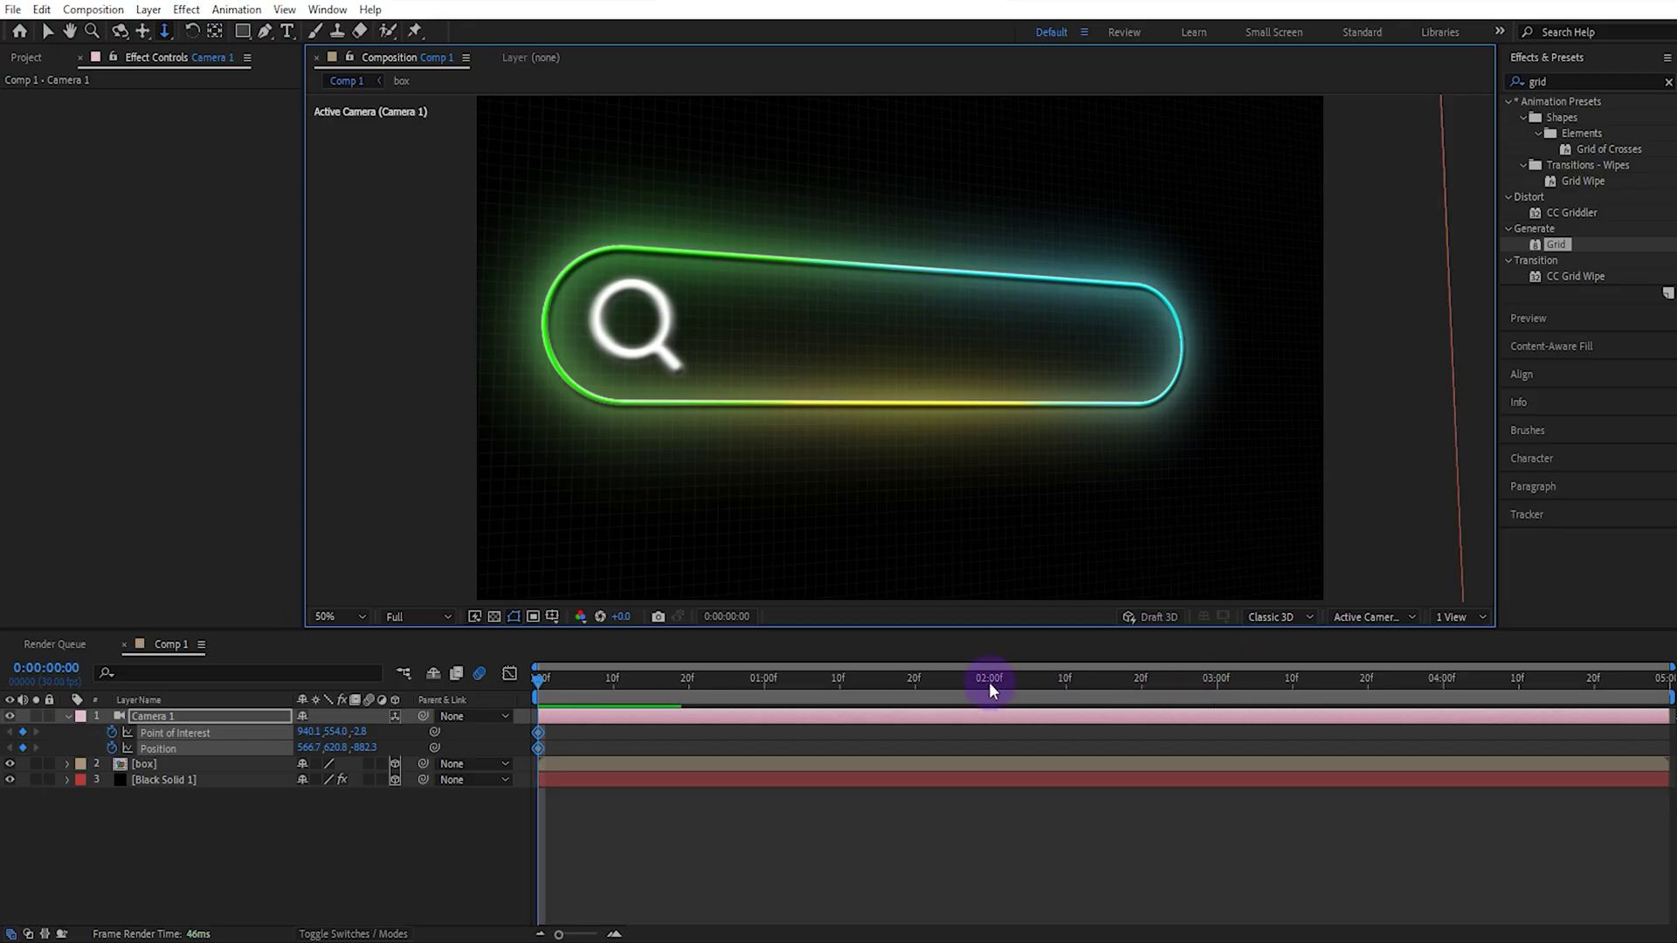
left_click_drag(1041, 394, 933, 332)
left_click(980, 726)
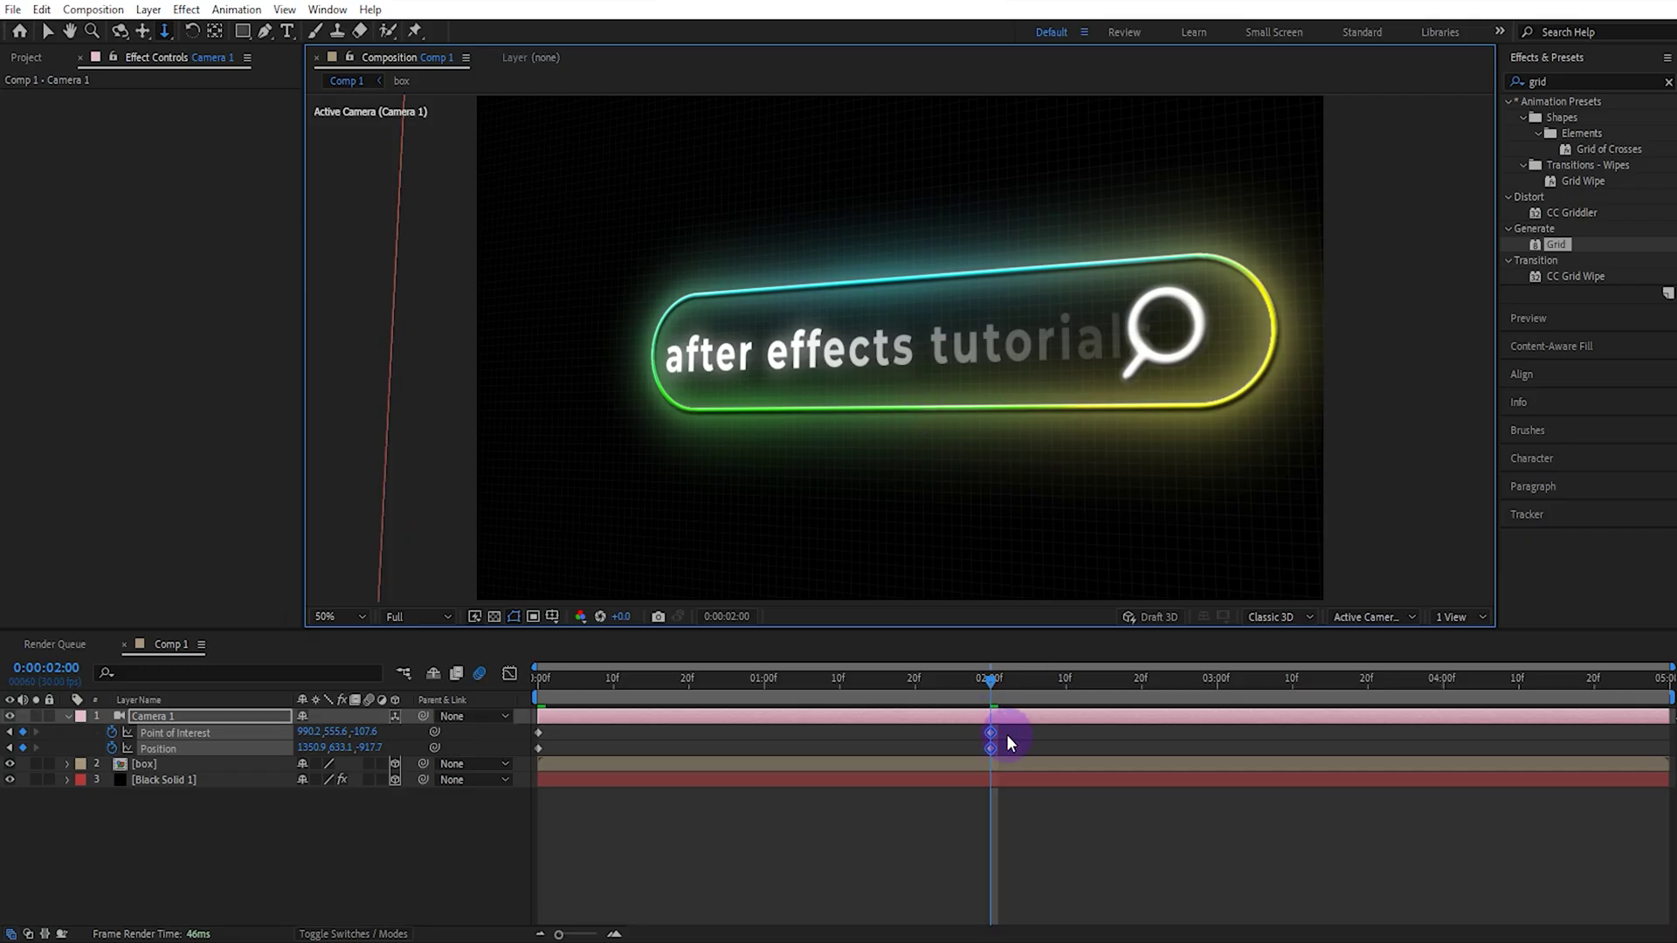
left_click_drag(1007, 736, 528, 758)
Step: Give the 2-second camera keyframe about 42% ease-in influence in the Graph Editor, then rewind to 0:00
left_click(509, 674)
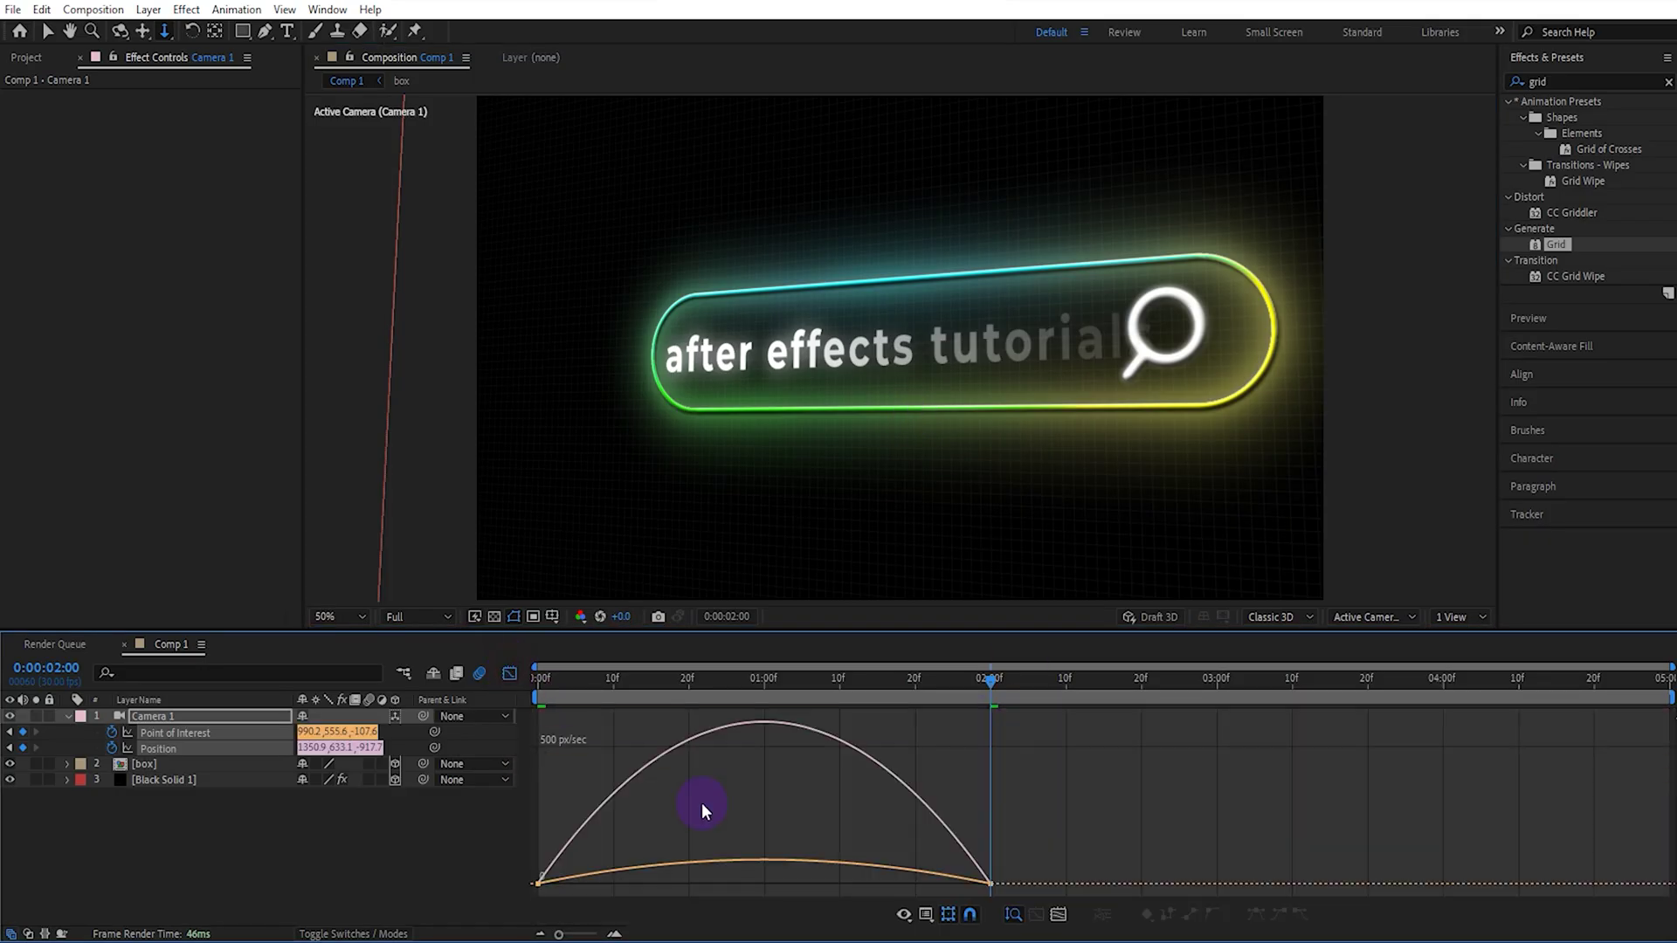
left_click_drag(915, 880, 799, 877)
left_click(509, 674)
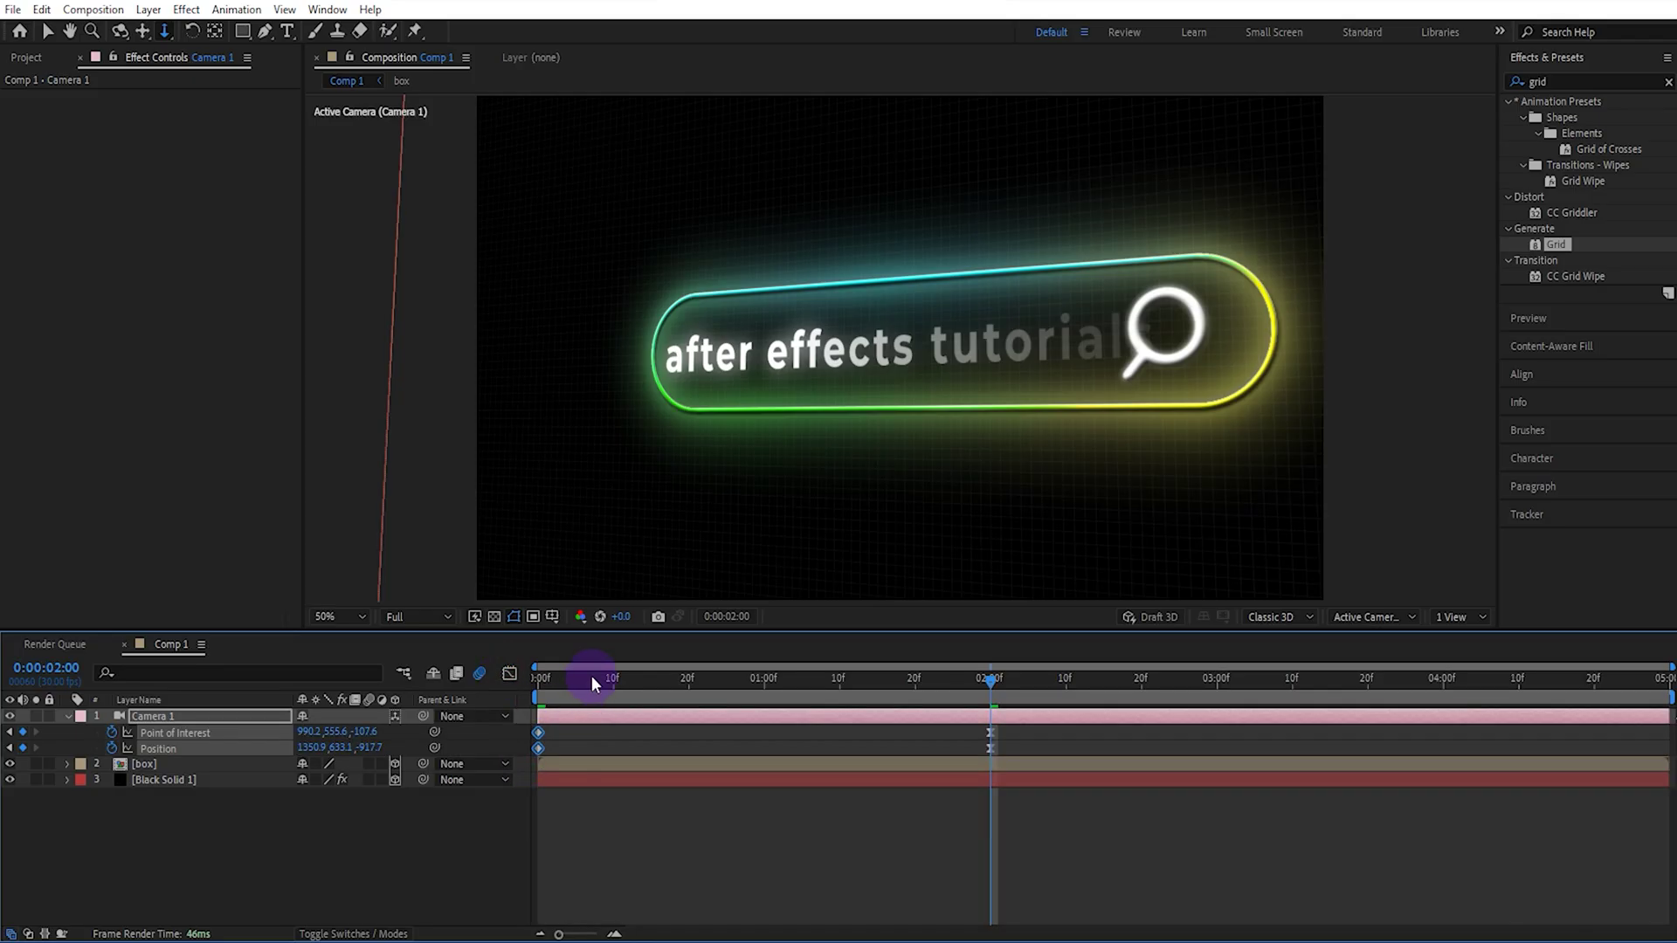
left_click_drag(592, 684, 531, 706)
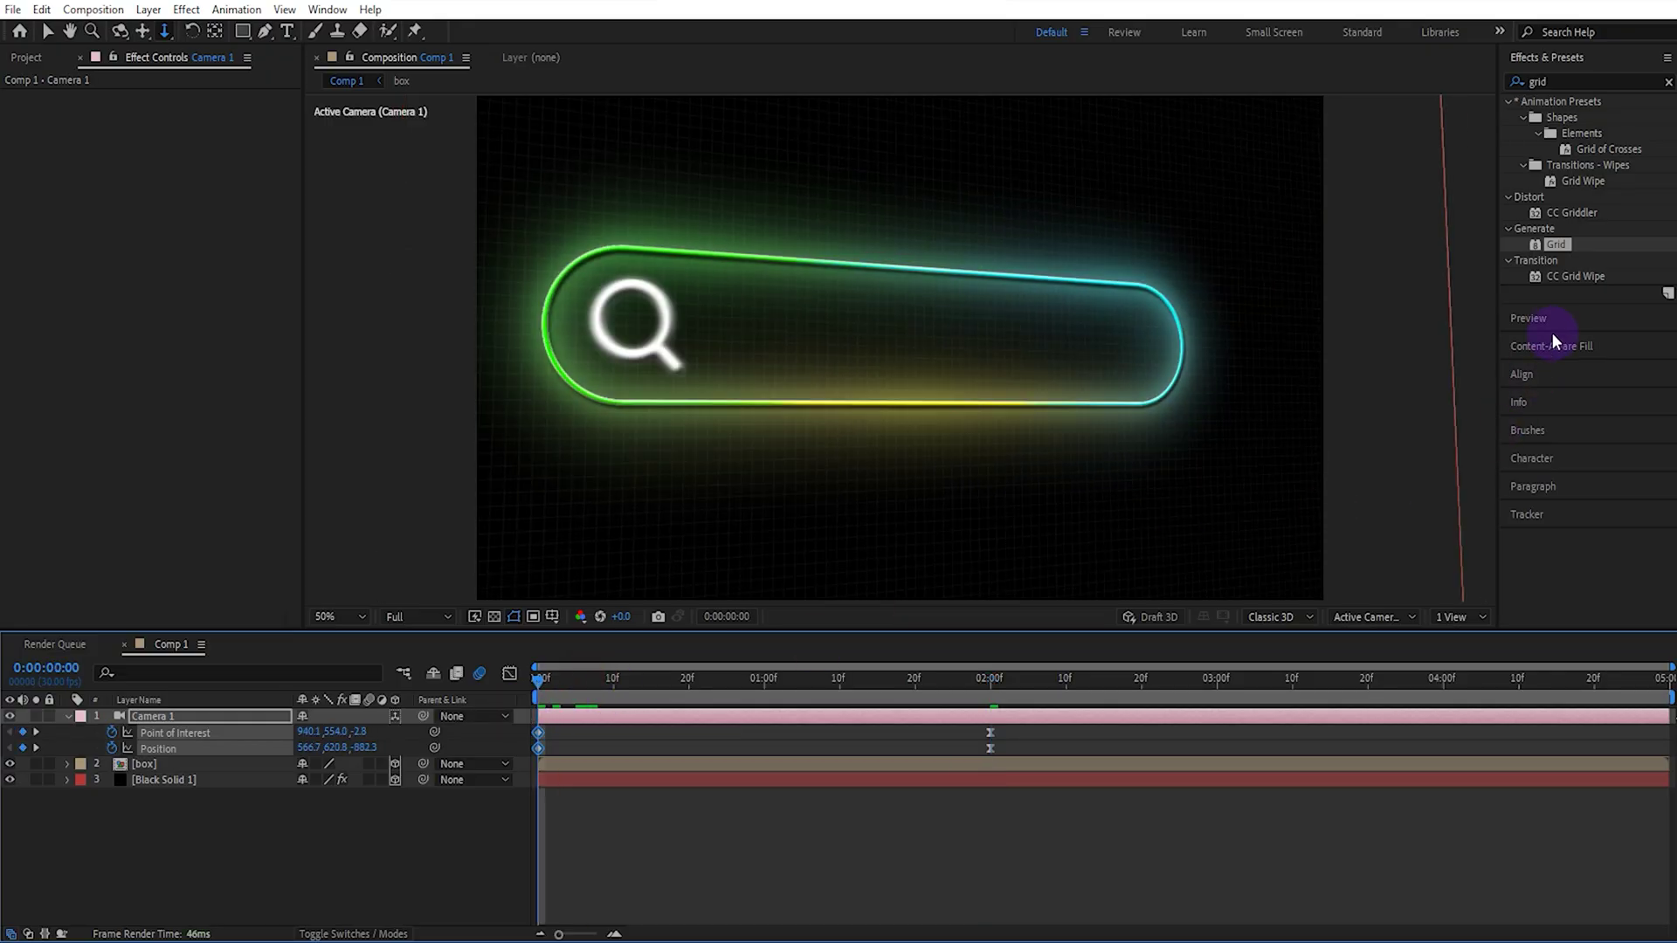
left_click(1530, 319)
Step: Move the camera's end keyframes from 2 to 3 seconds and replay the preview
left_click(1582, 116)
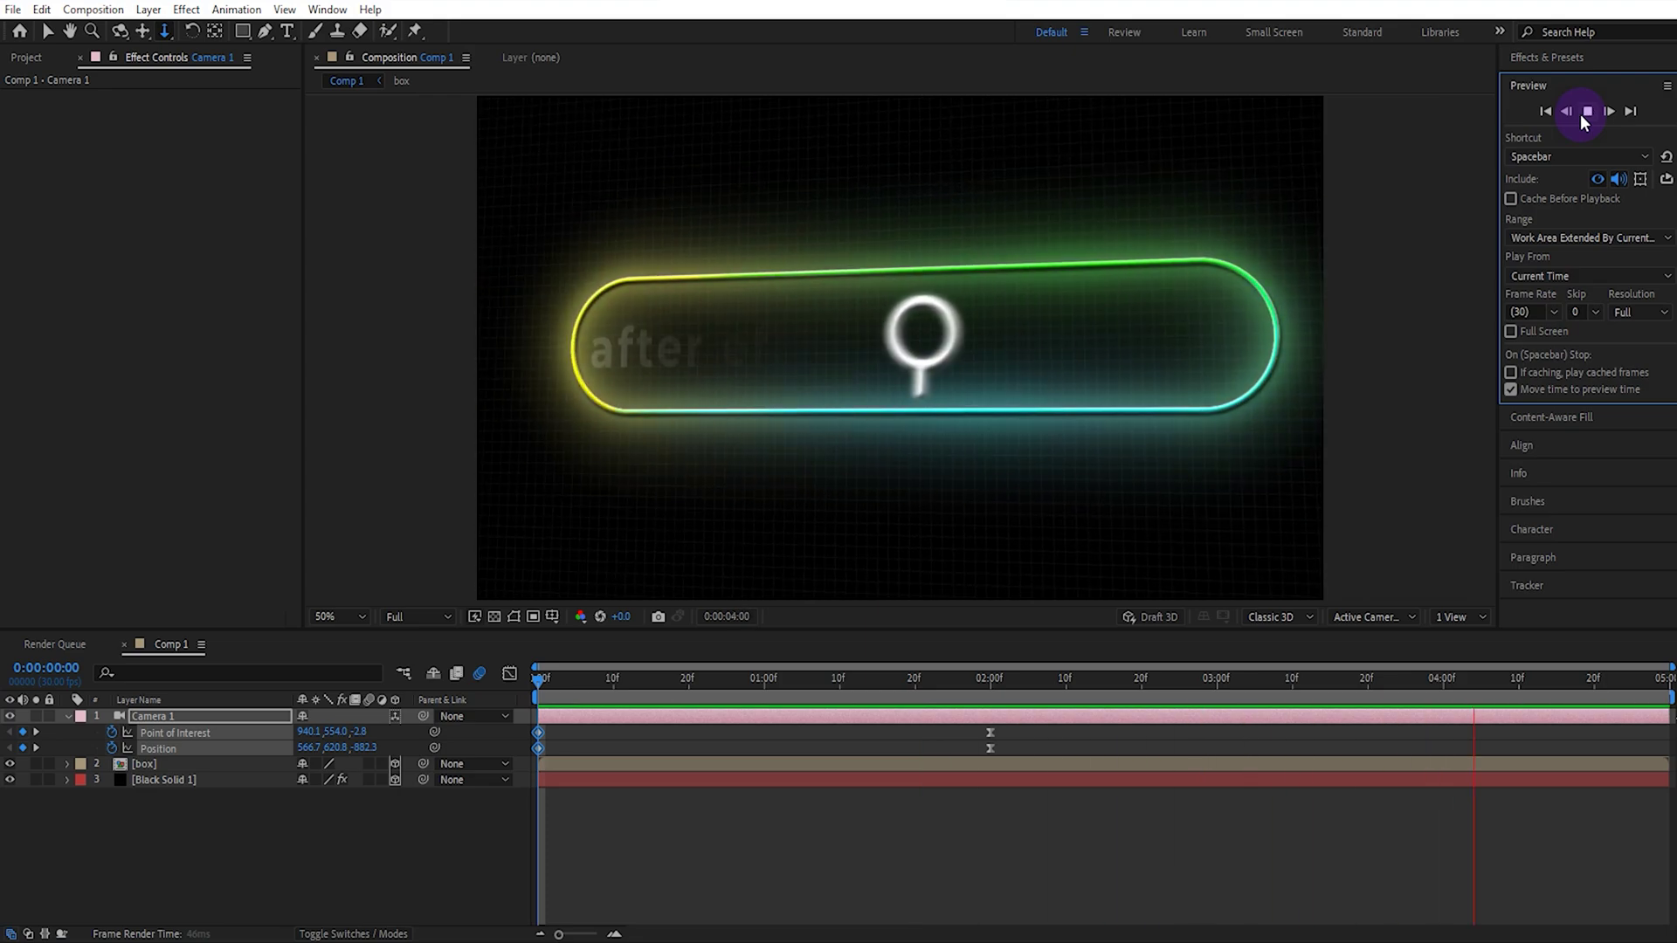
left_click(1587, 111)
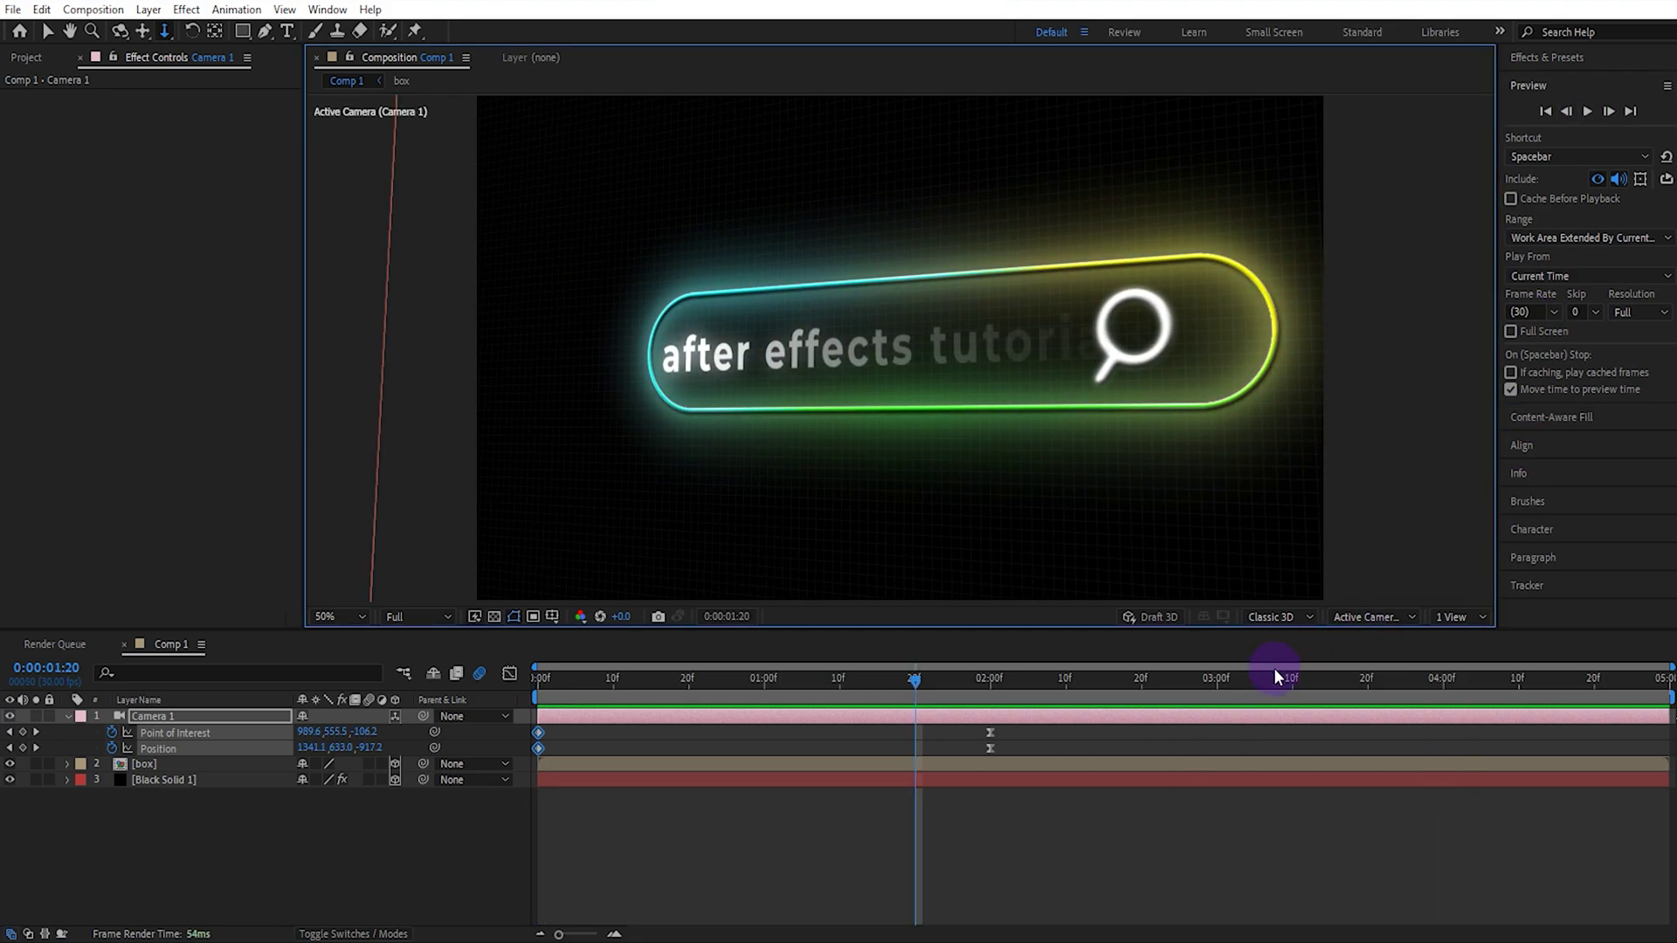
left_click(1220, 680)
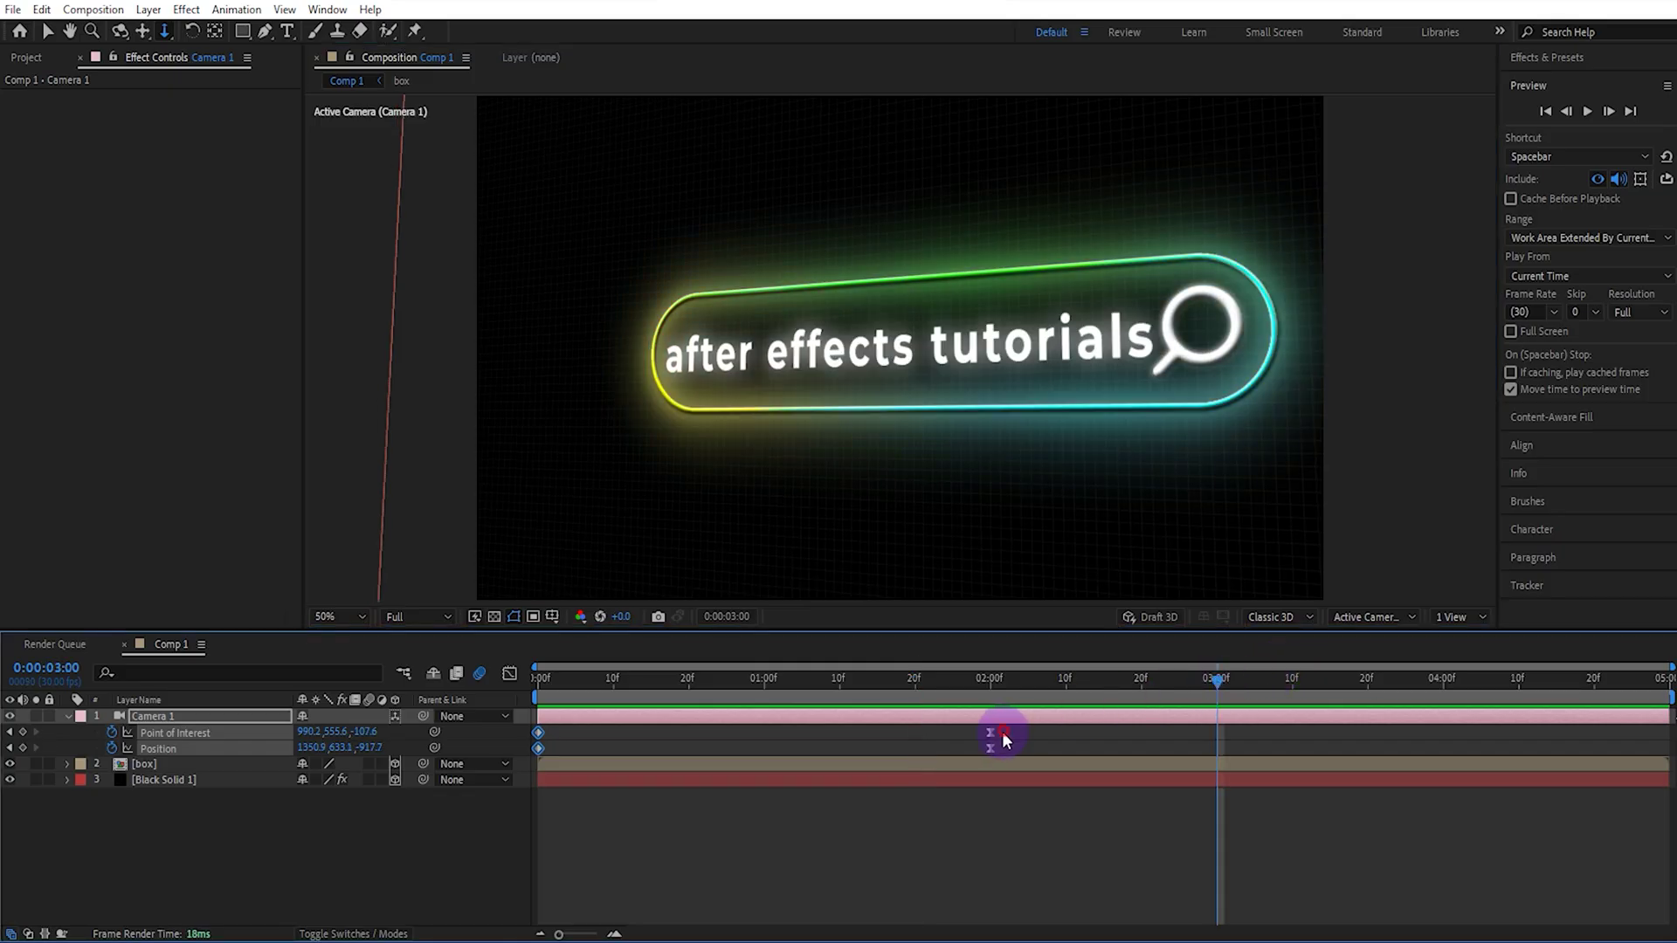
left_click_drag(987, 747, 1219, 761)
left_click_drag(665, 678, 517, 716)
left_click(1589, 111)
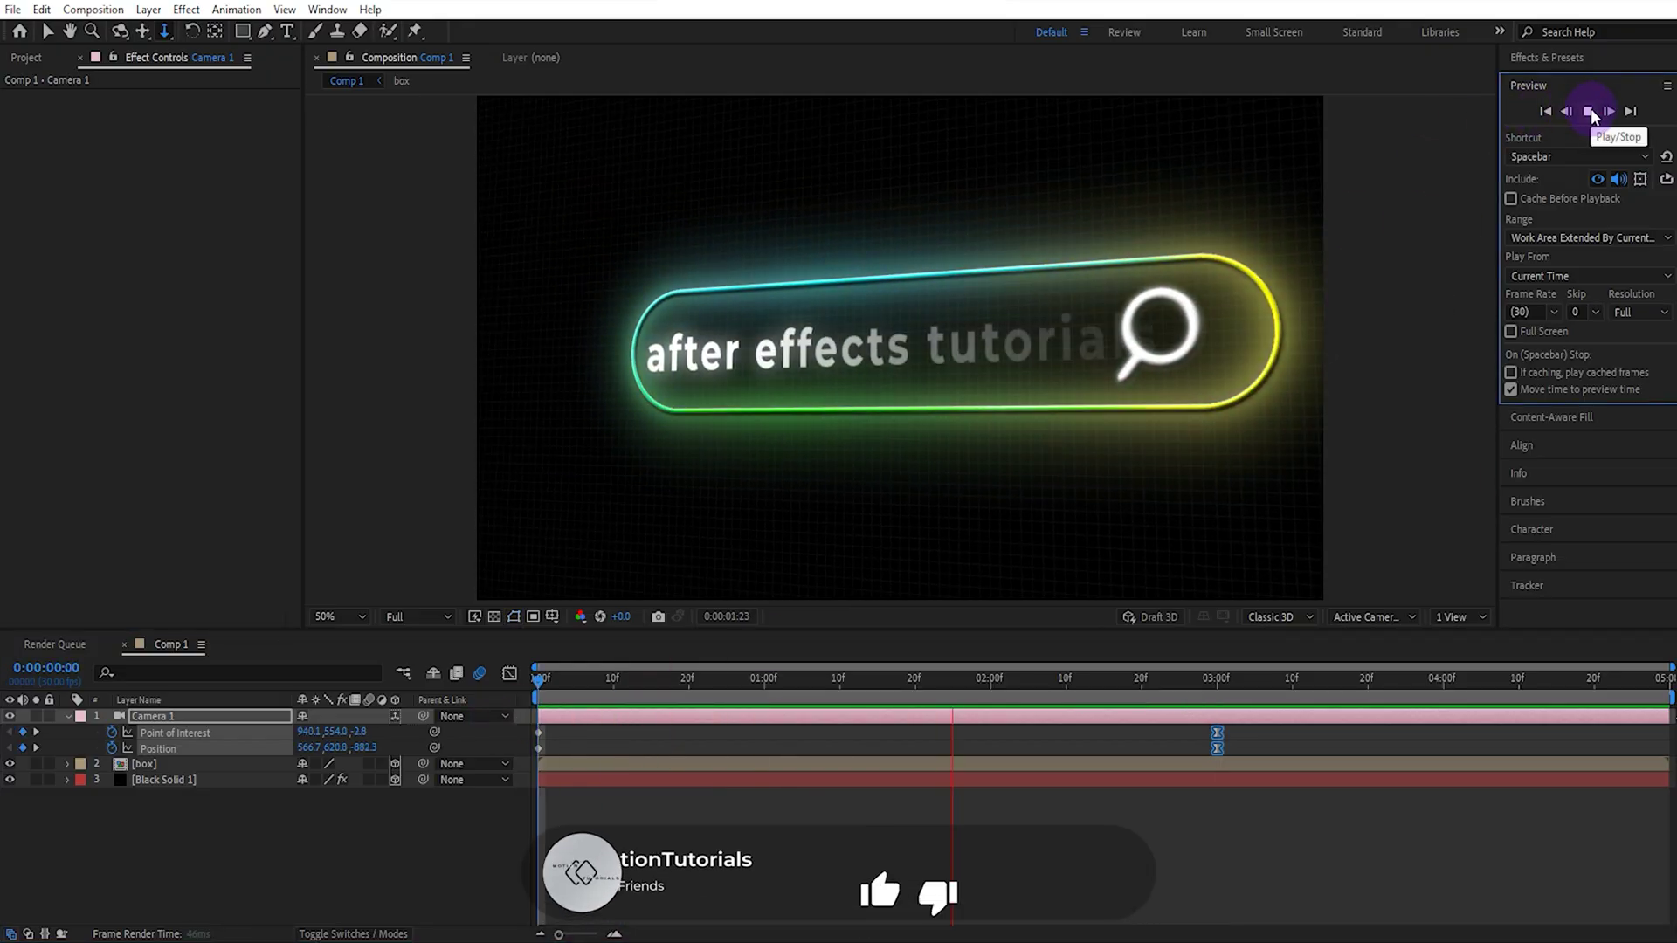